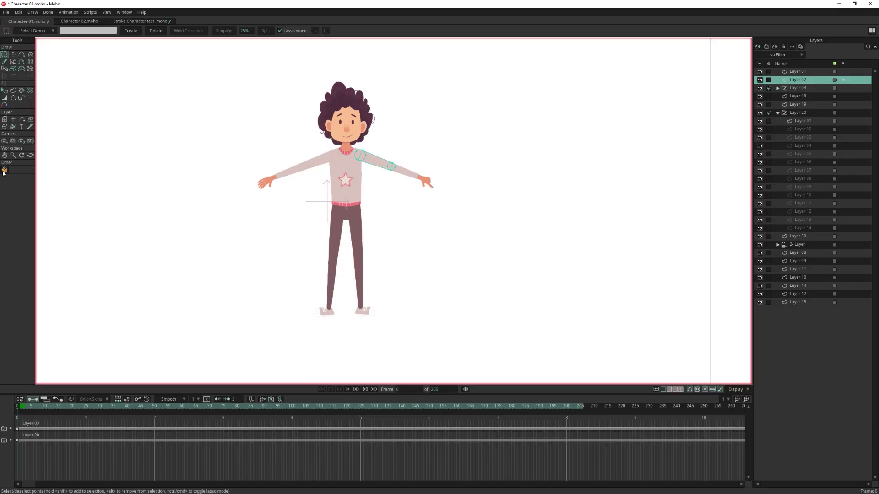
- Open the 2D Rigging Toolbox and label the character's left upper-arm layer as Left Arm and the forearm layer as Left Elbow
left_click(4, 171)
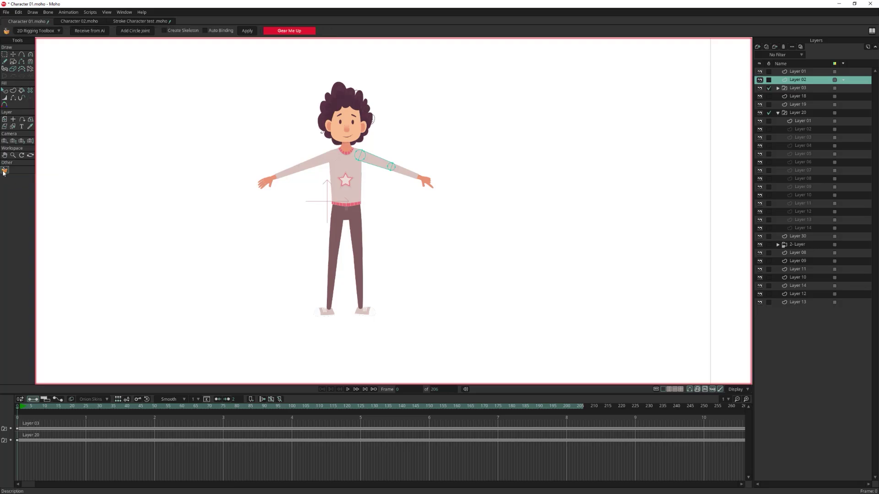
left_click(302, 31)
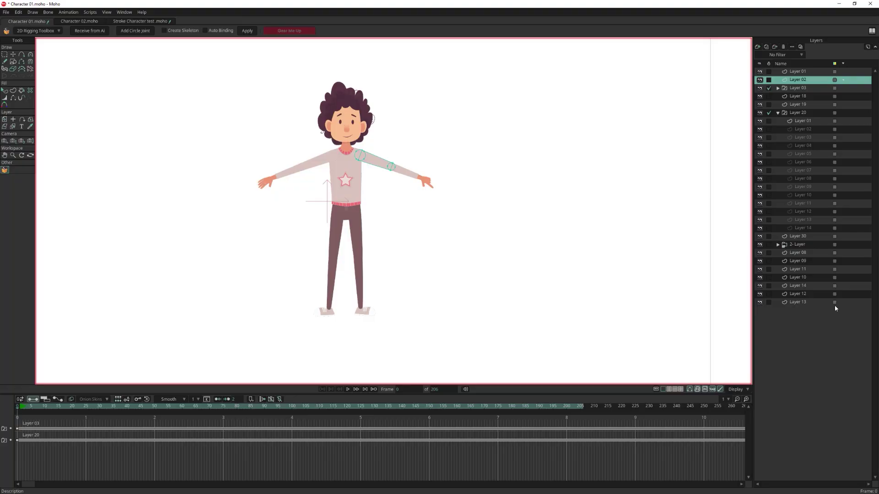
left_click(44, 32)
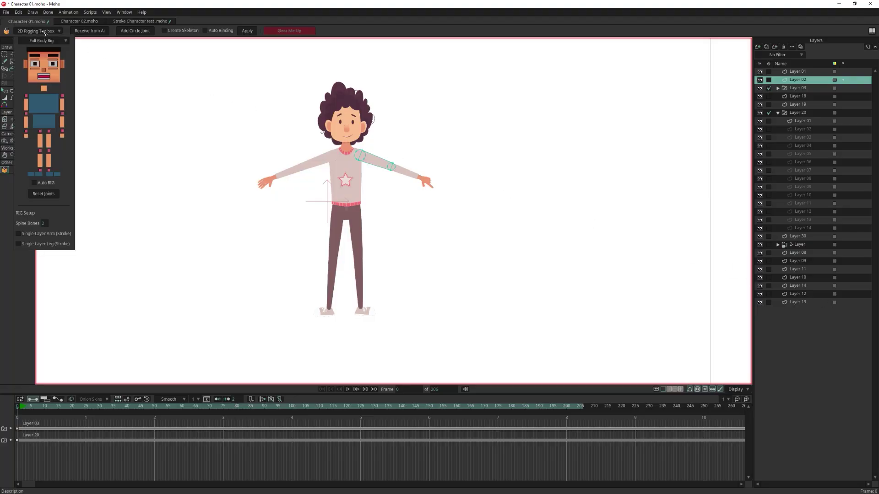
scroll(356, 172, "down", 4)
scroll(357, 172, "up", 8)
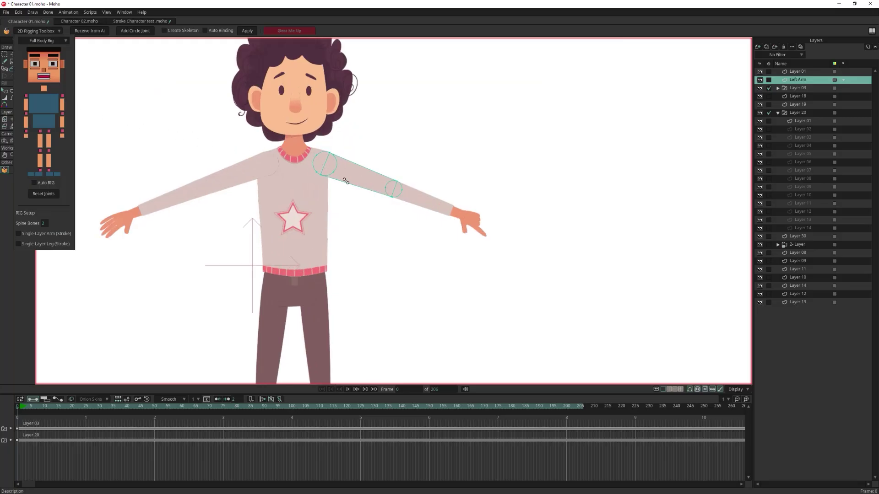
left_click(424, 199)
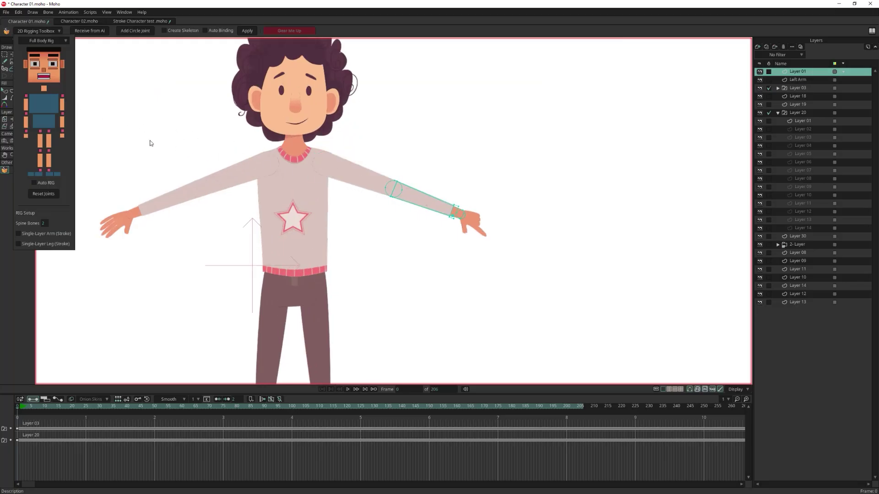
- Label all hand drawings from Layer 04 to Layer 17, and their parent Layer 03, as Left Hand
left_click(472, 218)
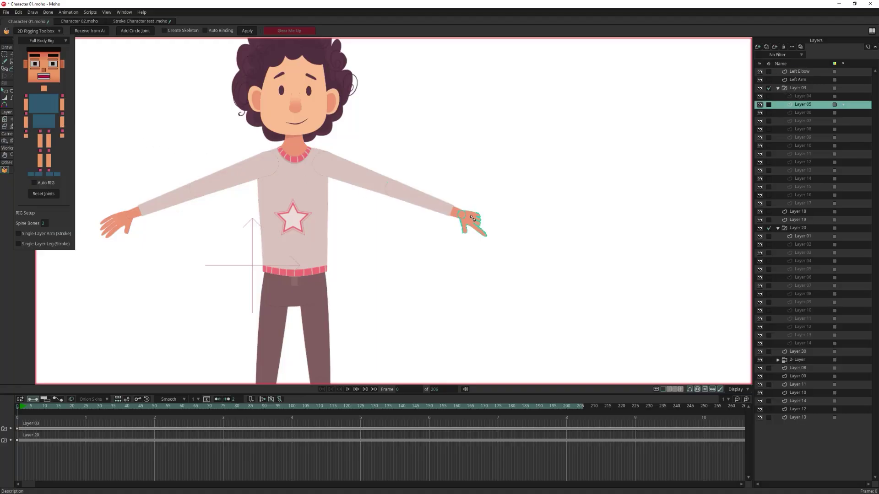
left_click(805, 97)
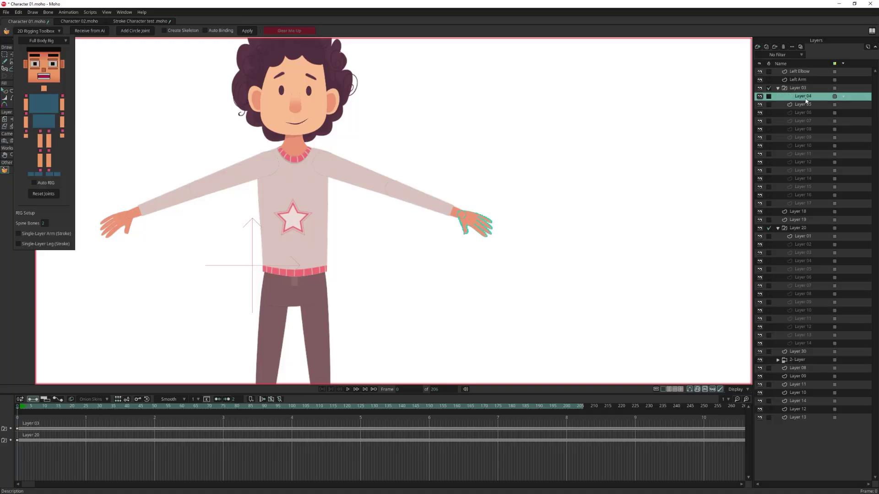
left_click(817, 203, "shift")
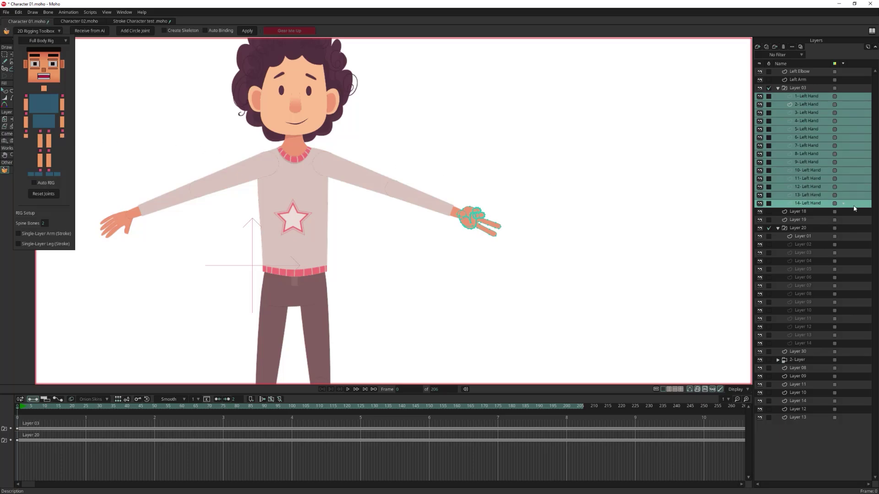
left_click(795, 88)
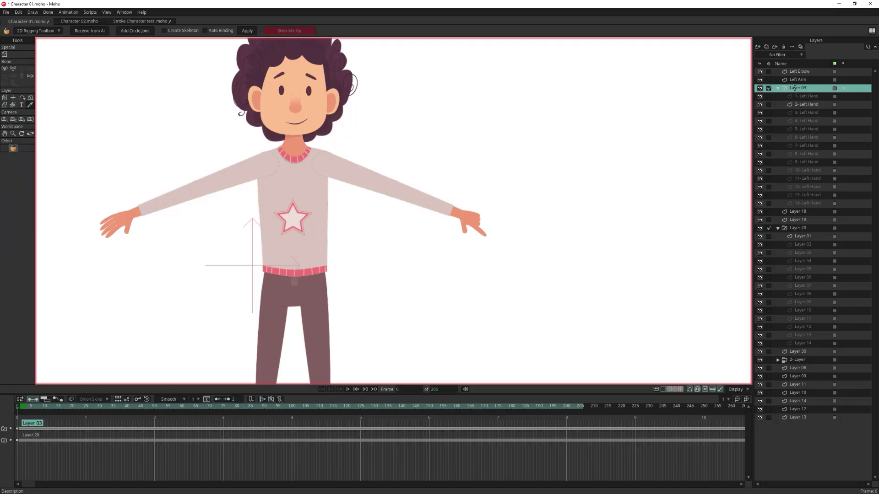
left_click(52, 32)
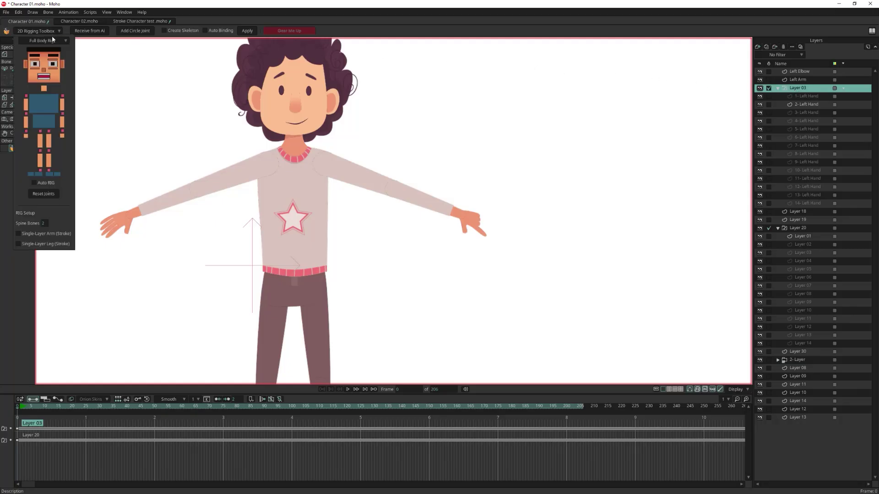
left_click(62, 136)
- Label Layer 18 as Right Arm, the right forearm layer as Right Elbow and the visible right-hand drawing as Right Hand
left_click(806, 213)
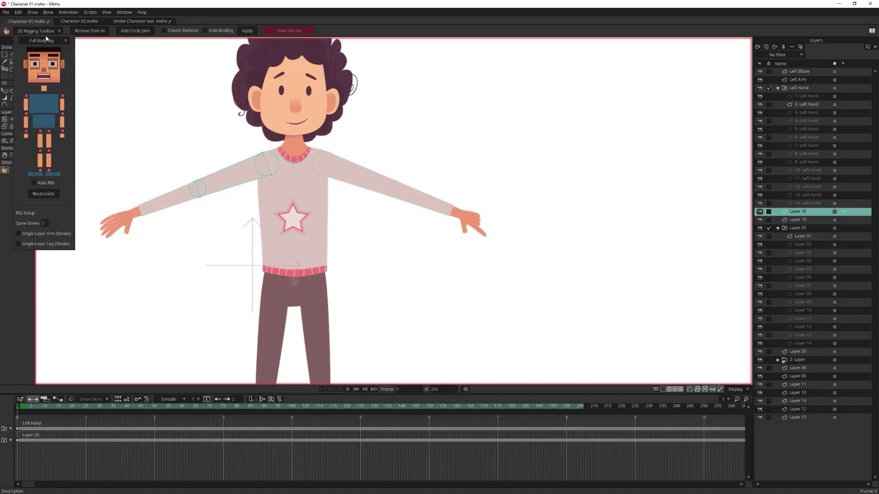
left_click(26, 104)
left_click(167, 200)
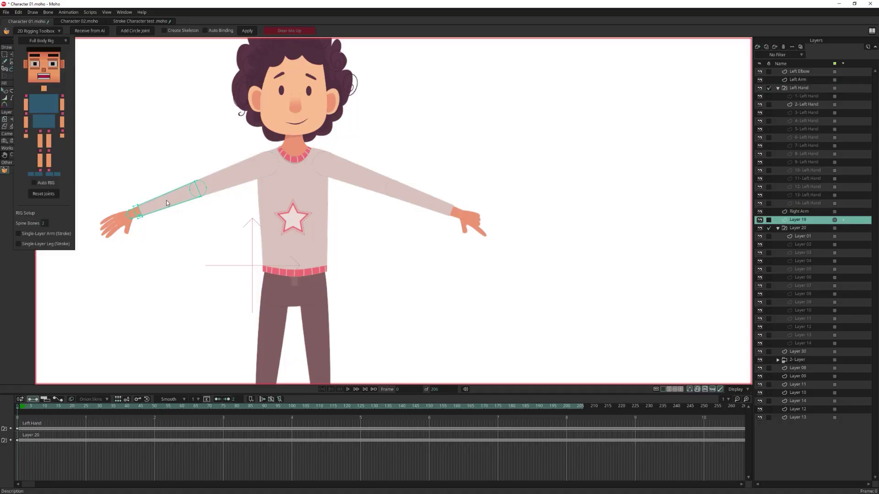
left_click(26, 128)
left_click(26, 137)
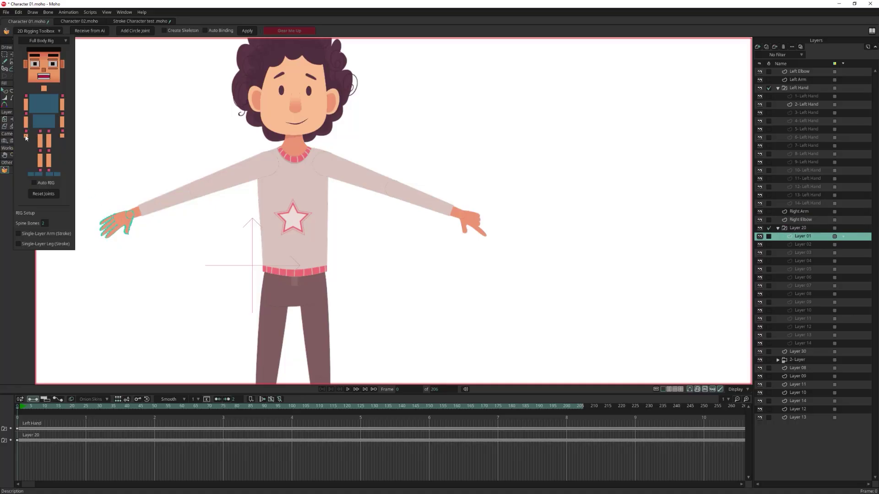
- Label the sweater layer as Chest and the right leg layers as Right Thigh, Right Knee and Right Toes
left_click(298, 191)
left_click(43, 102)
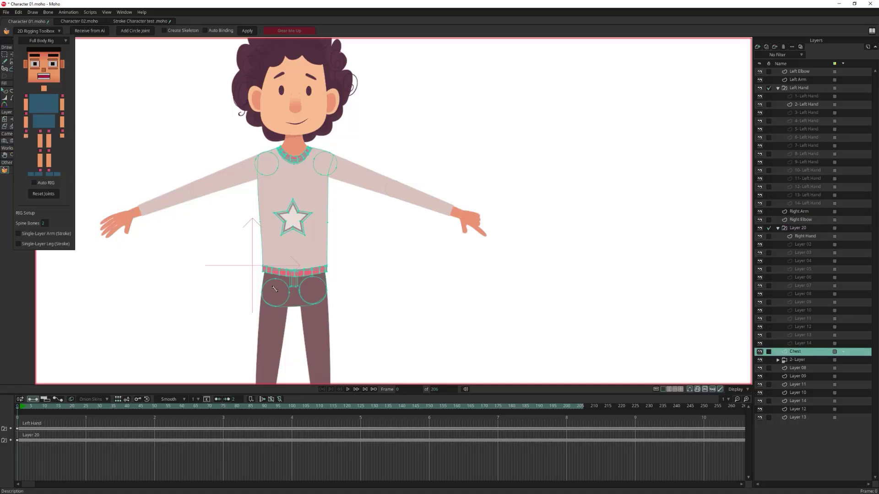
left_click(273, 320)
left_click_drag(273, 320, 316, 160)
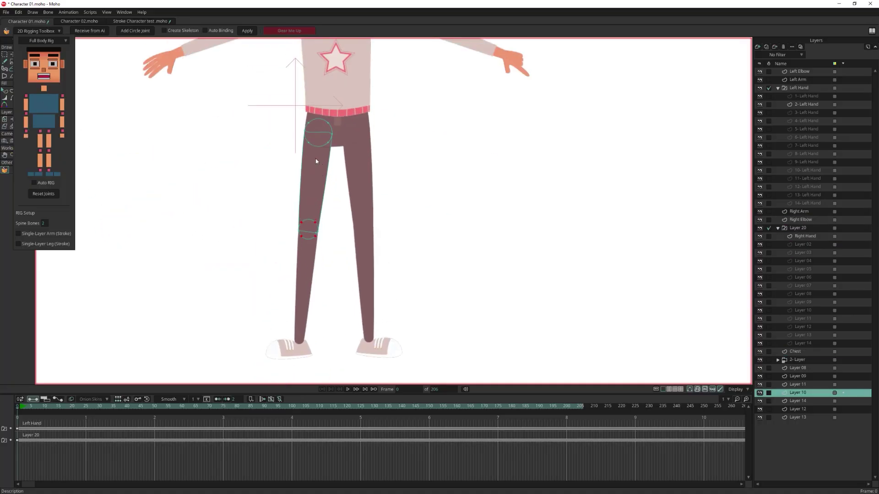
left_click(42, 139)
left_click(315, 272)
left_click(41, 162)
left_click(291, 354)
left_click(38, 175)
- Label the left upper-leg, lower-leg and shoe layers as Left Thigh, Left Knee and Left Toes
left_click(357, 183)
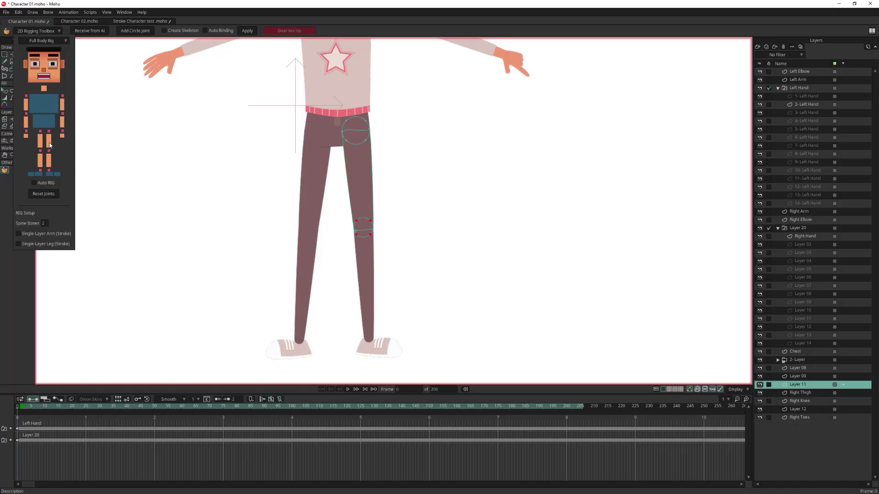
left_click(48, 141)
left_click(372, 277)
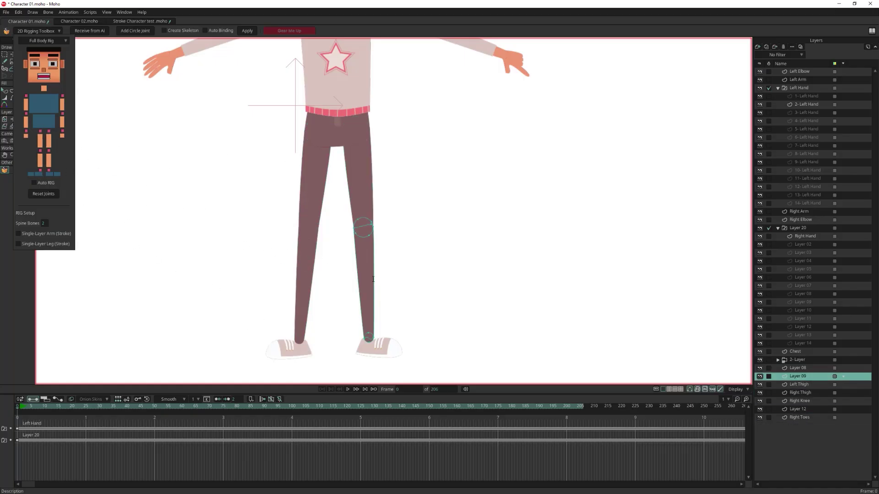
left_click(48, 160)
left_click(387, 344)
left_click(50, 174)
- Label the curly hair layer as Hair and the face layer as Head
left_click_drag(443, 78, 355, 215)
scroll(420, 301, "down", 4)
scroll(268, 101, "up", 2)
left_click(268, 101)
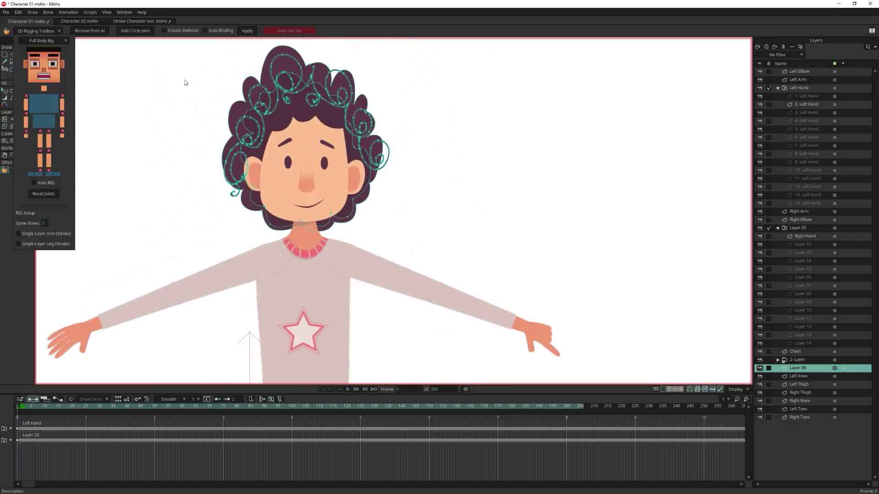
left_click(44, 48)
left_click(290, 150)
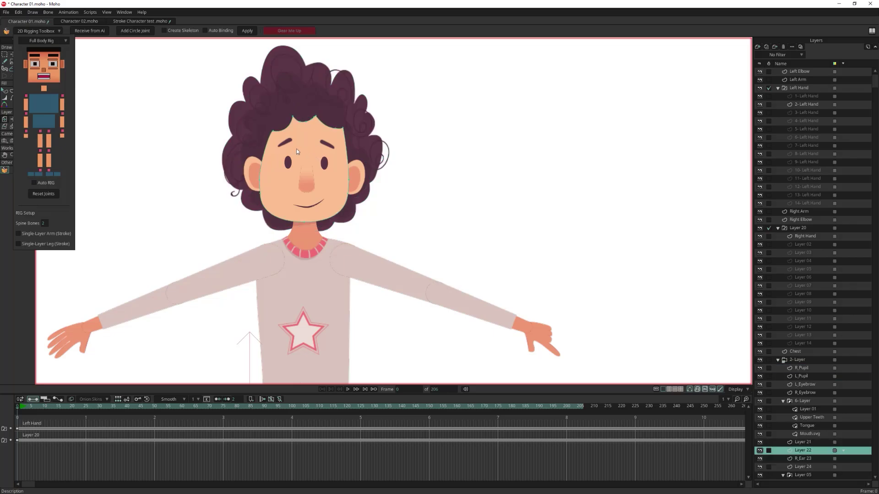
left_click(44, 64)
- Label the two ear layers as L_Ear and R_Ear
left_click(347, 173)
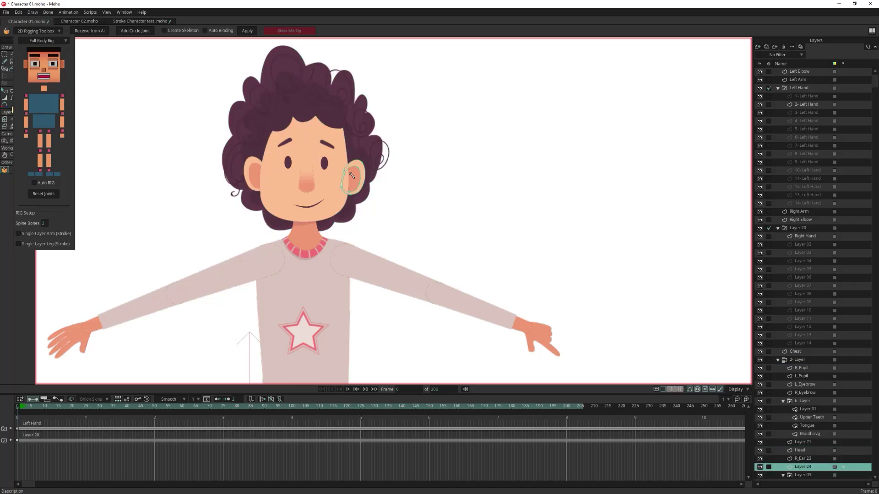
left_click(62, 65)
left_click(257, 169)
left_click(24, 64)
- Try labelling the left pupil as L_Eye and the nose layer as Head, and restore the pupil's L_Pupil label
scroll(287, 151, "up", 5)
left_click(297, 179)
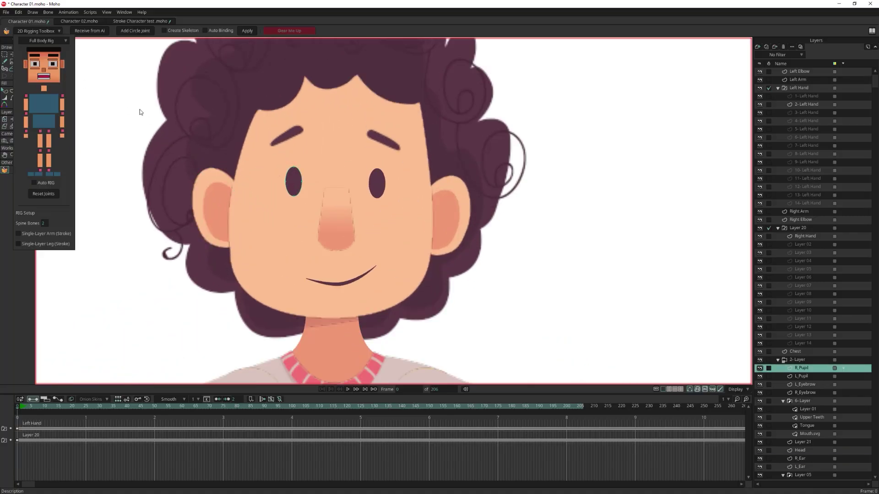
left_click(380, 190)
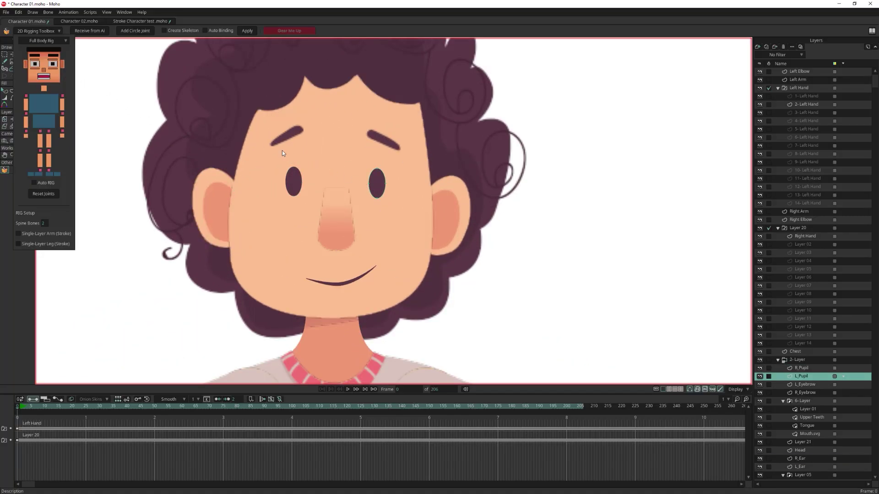
left_click(53, 64)
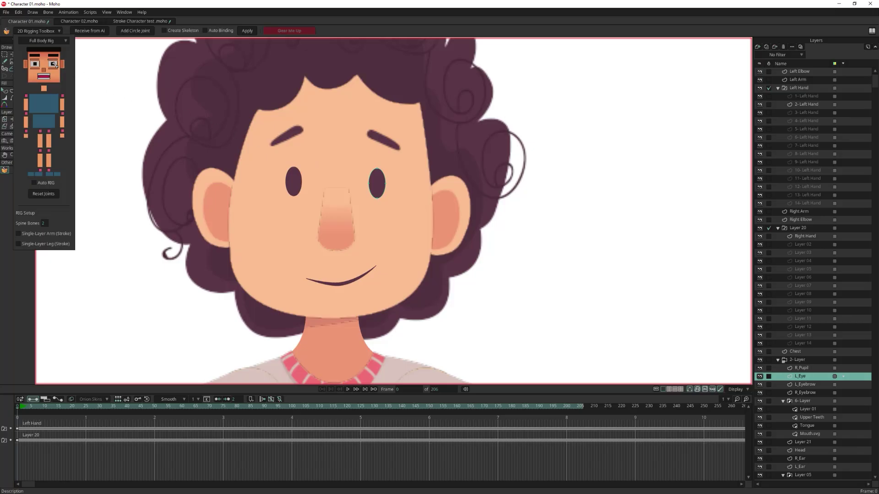
left_click(344, 232)
left_click(43, 64)
left_click(380, 187)
left_click(53, 66)
- Label Layer 01 in the mouth group as Lower Teeth and the nose layer as Nose
left_click(344, 288)
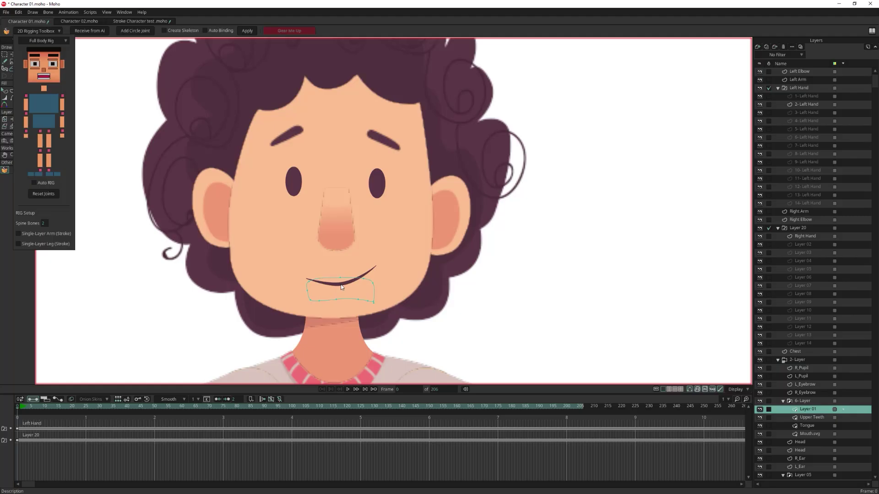
left_click(40, 79)
left_click(45, 82)
left_click(45, 80)
left_click(336, 244)
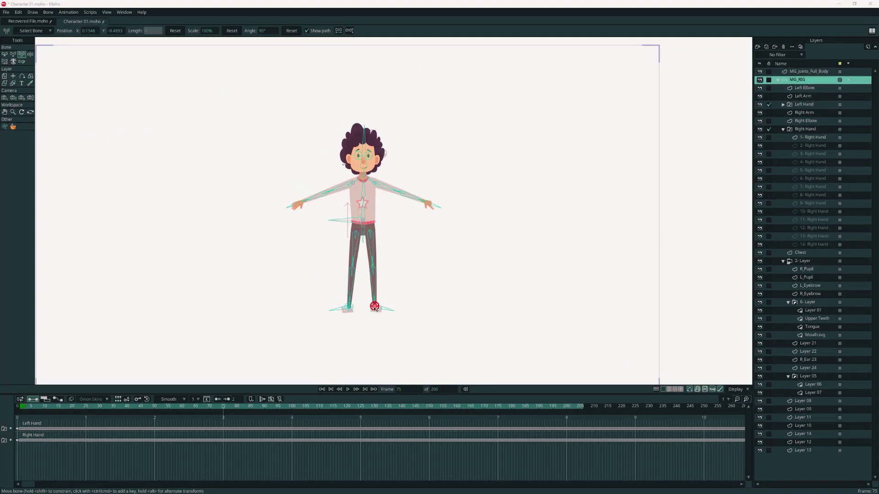
- Bend both legs of the rigged character at frame 75 by moving the foot bones upward and outward
left_click_drag(375, 306, 392, 281)
left_click_drag(350, 314, 326, 274)
scroll(377, 224, "down", 1)
scroll(378, 224, "up", 6)
scroll(378, 224, "up", 4)
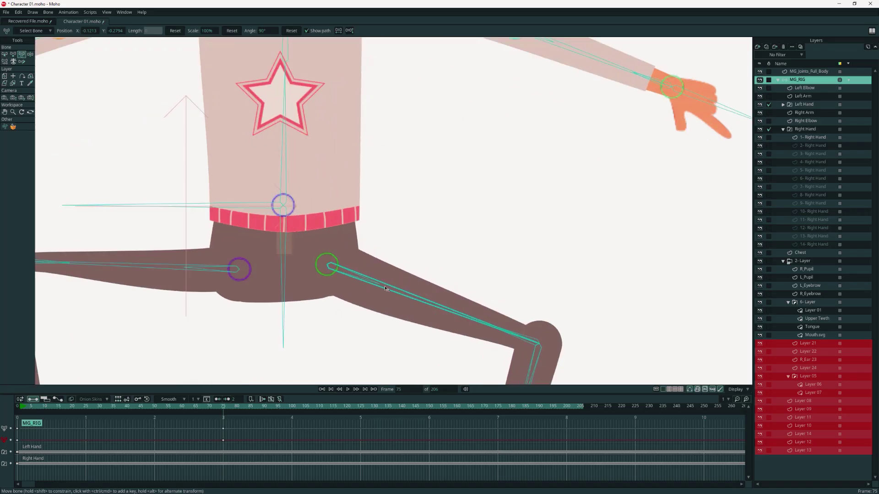
- Label Layer 11 as Left Thigh and Layer 10 as Right Thigh on the posed rig, and apply the rigging setup
left_click(857, 415)
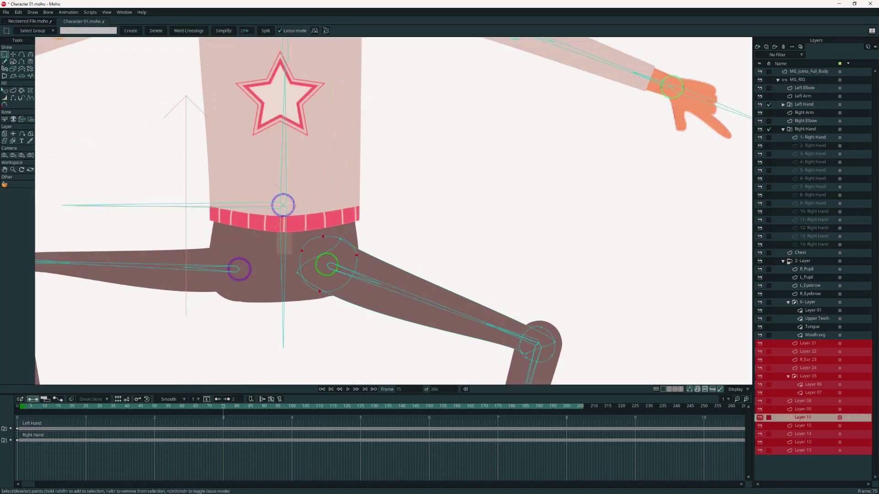
left_click(4, 184)
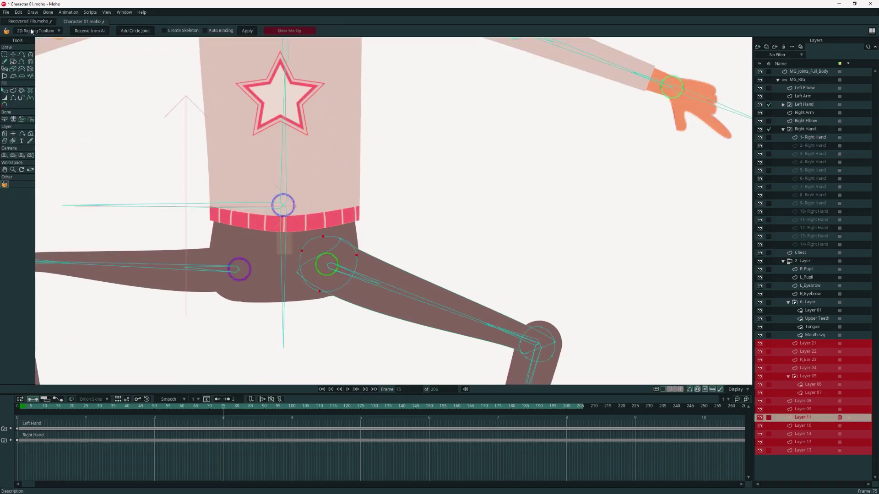
left_click(32, 31)
left_click(49, 143)
left_click(133, 275)
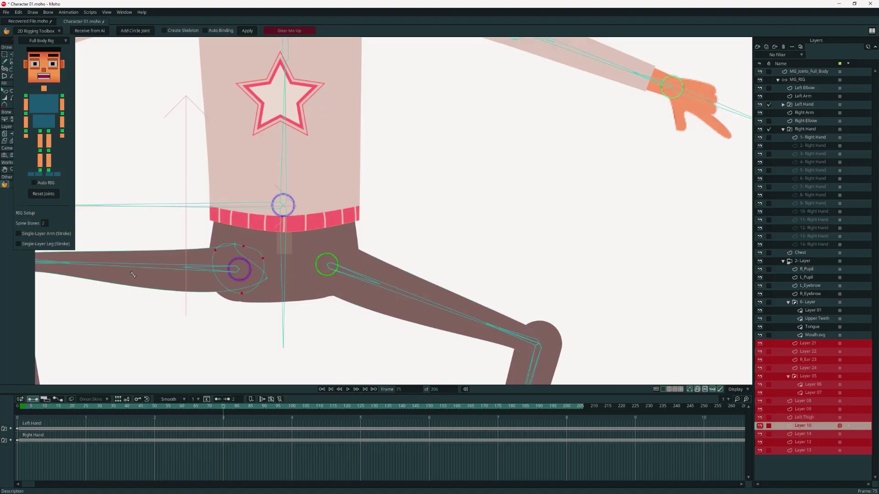
left_click(40, 141)
left_click(247, 30)
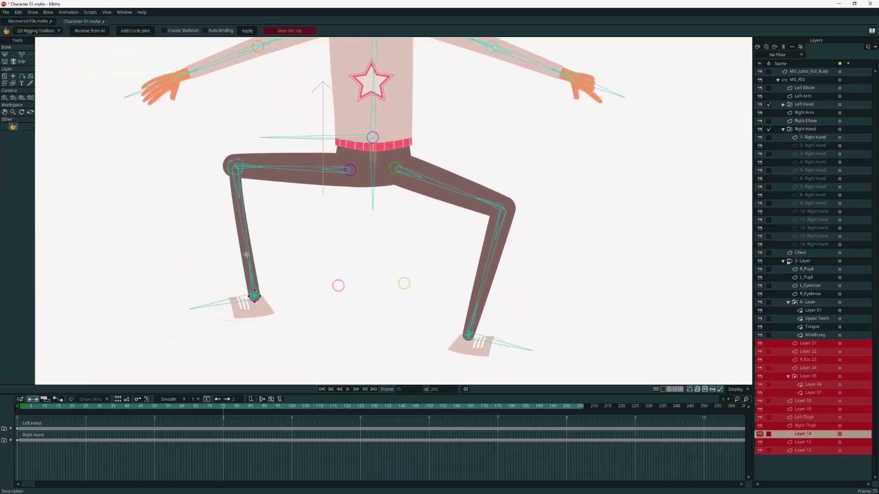
left_click(49, 151)
left_click(218, 32)
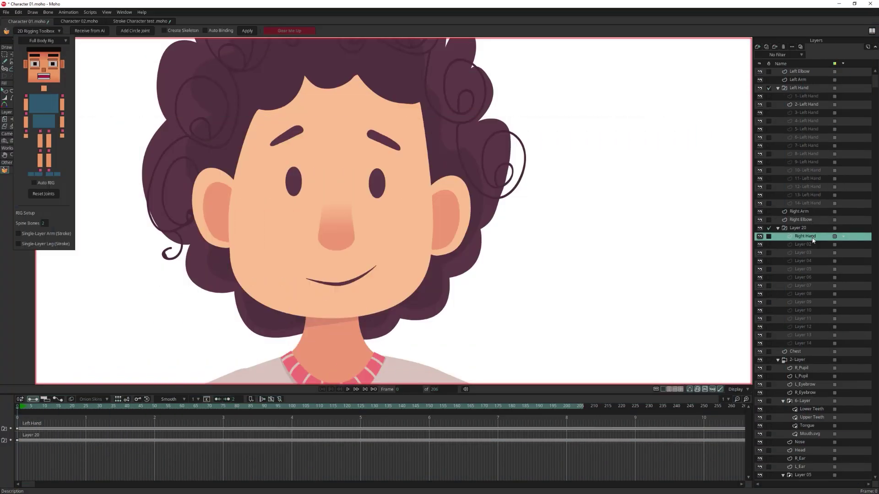
- Label all drawings inside Layer 20, and the Layer 20 group itself, as Right Hand
left_click(805, 343, "shift")
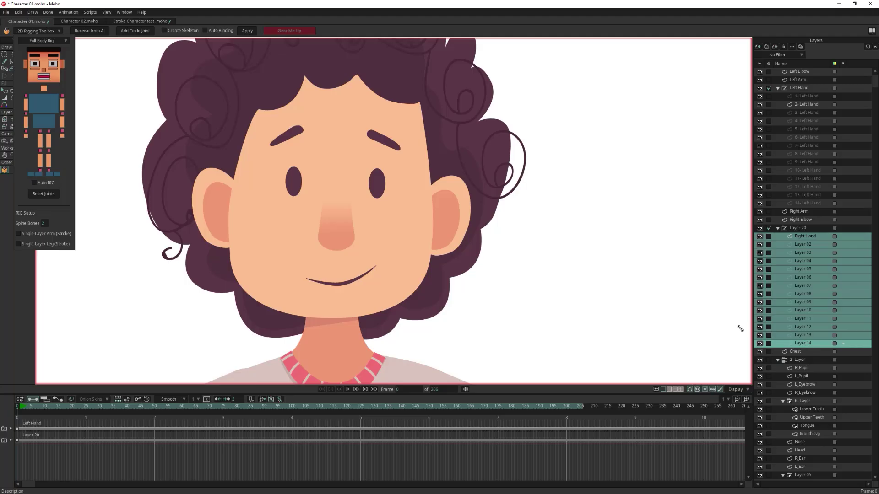
scroll(200, 198, "down", 7)
left_click(27, 137)
left_click(805, 229)
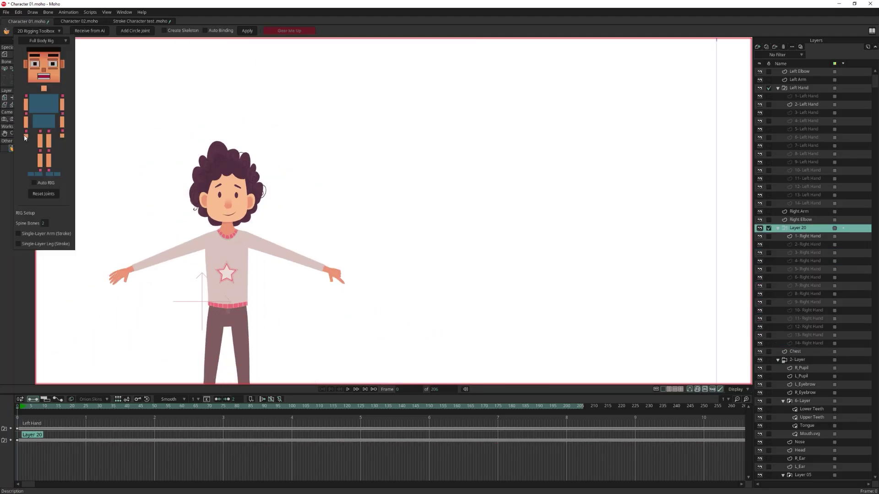
scroll(839, 196, "down", 1)
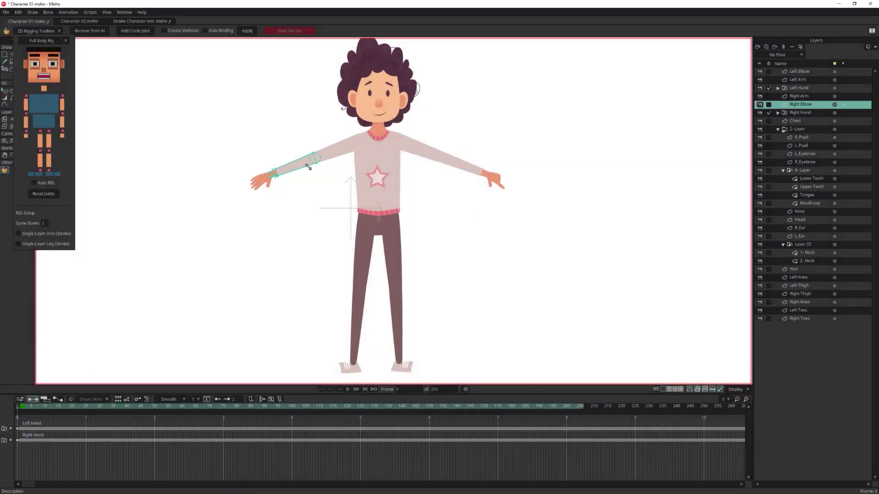
- Assign the right shoulder, elbow and wrist joints using the circle points on the Right Arm and Right Elbow layers
left_click(415, 155)
left_click(465, 168)
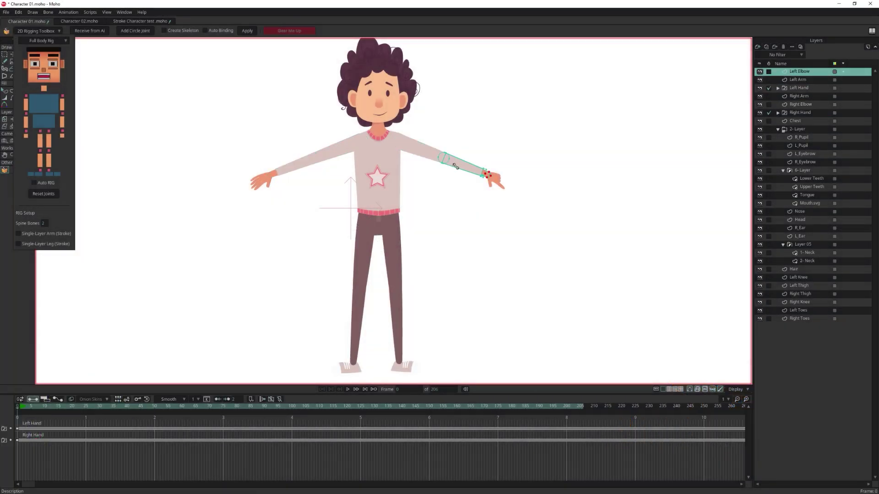
left_click(343, 148)
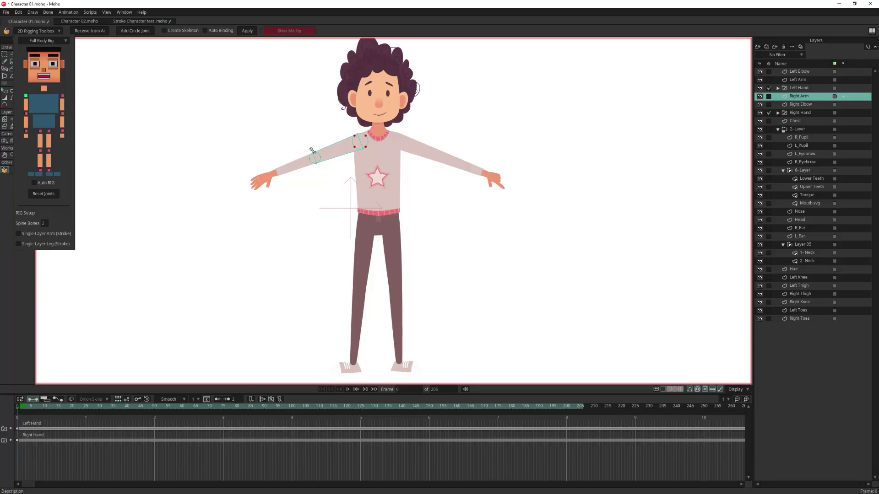
scroll(312, 150, "up", 6)
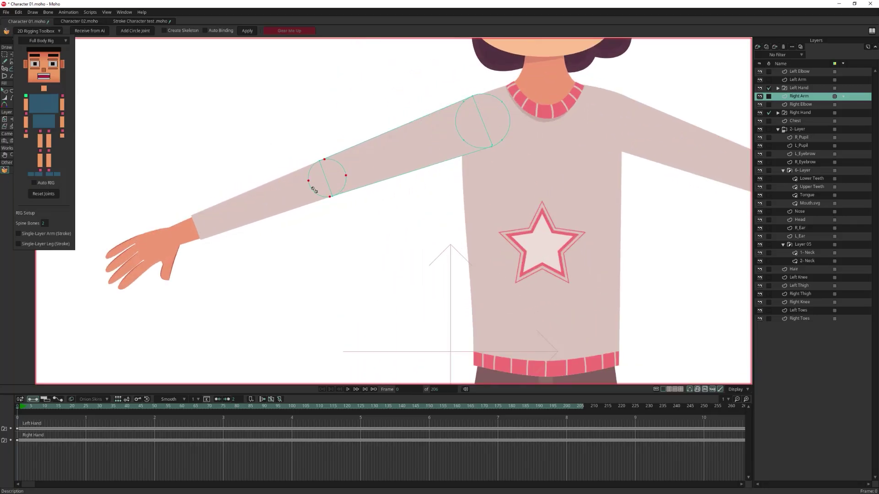
left_click(26, 113)
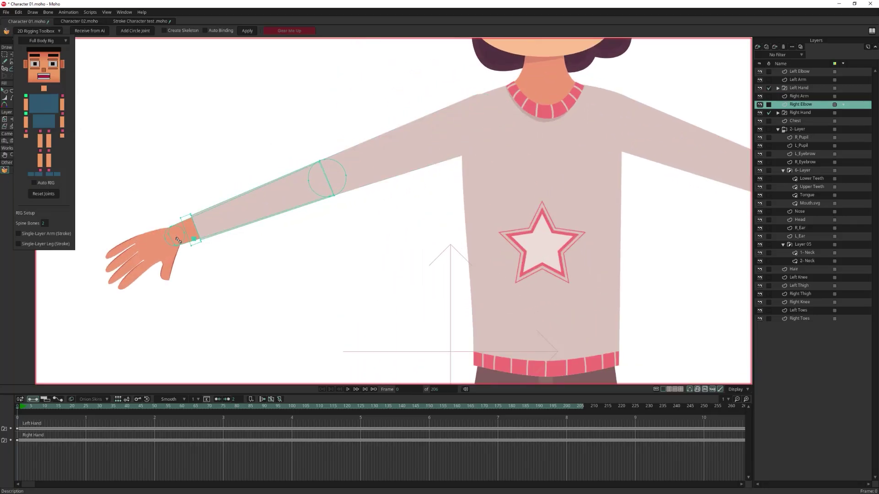
- Assign the left shoulder, elbow and wrist joints using the circle points on the Left Arm and Left Elbow layers
left_click_drag(623, 173, 355, 238)
left_click(365, 191)
left_click(61, 96)
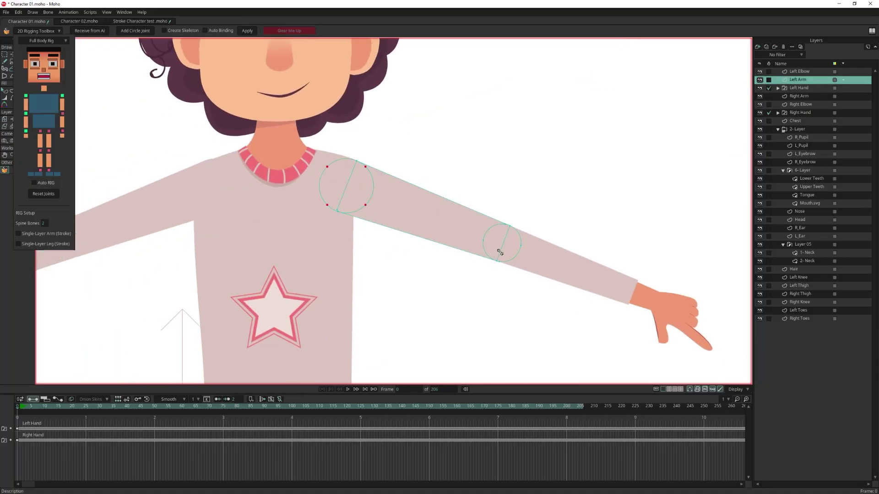
left_click(513, 256)
left_click(644, 292)
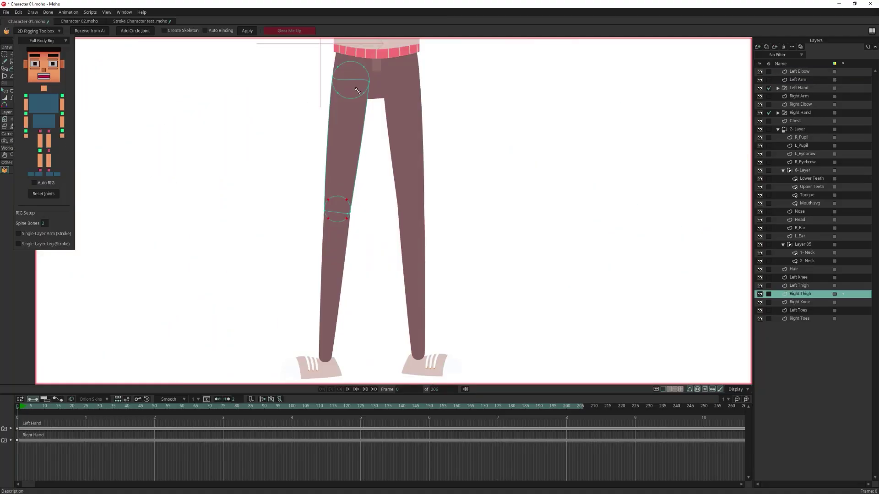
- Assign the hip, knee and ankle joints of both legs using the circle points on the thigh and knee layers
left_click(41, 132)
left_click(326, 323)
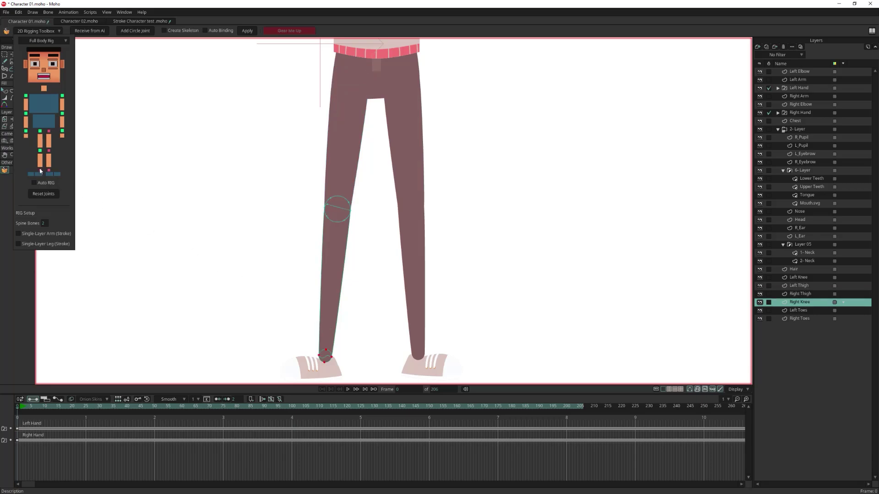
left_click(420, 113)
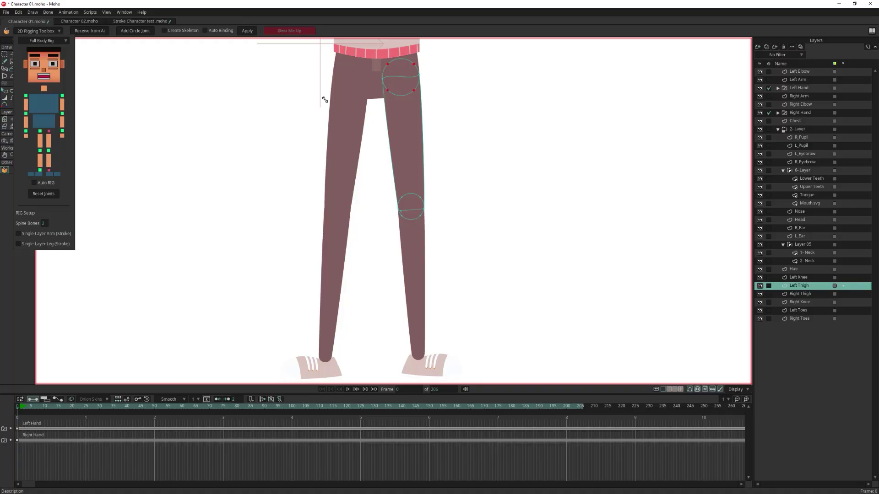
left_click(49, 132)
left_click_drag(402, 260, 373, 147)
left_click(391, 221)
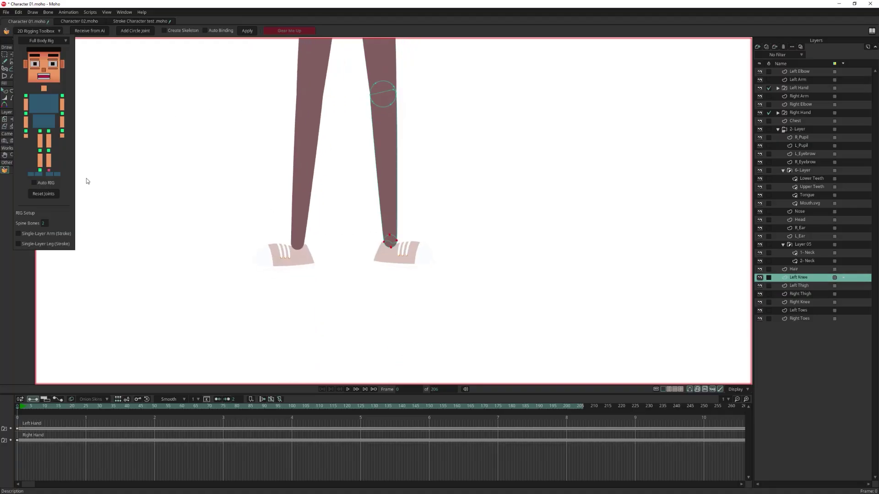
- Generate the character's rig with Create Skeleton and Auto Binding enabled
scroll(392, 158, "down", 8)
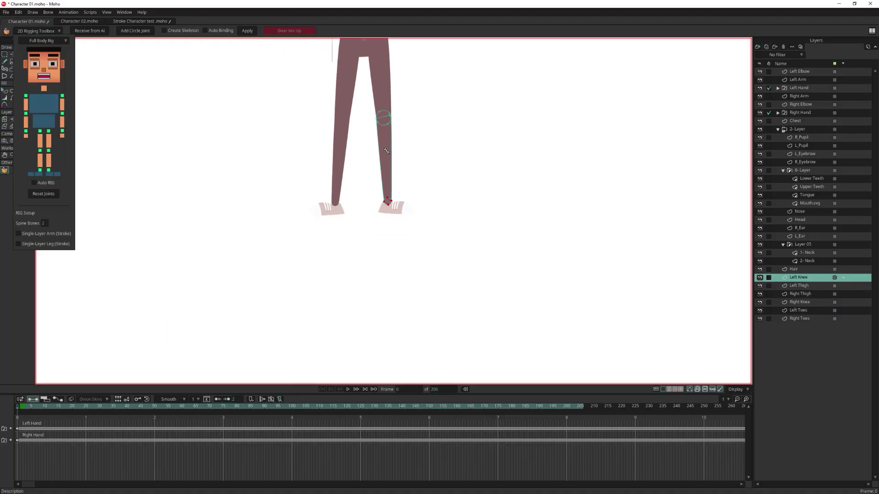
left_click(169, 33)
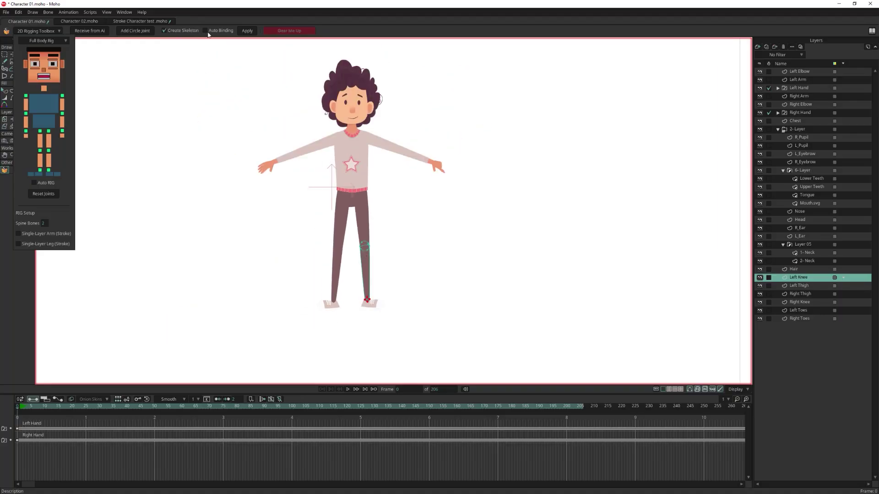
left_click(246, 30)
- Pose the rig at frame 6 by raising the hands, bending both legs with the foot bones and shifting the torso
left_click(32, 408)
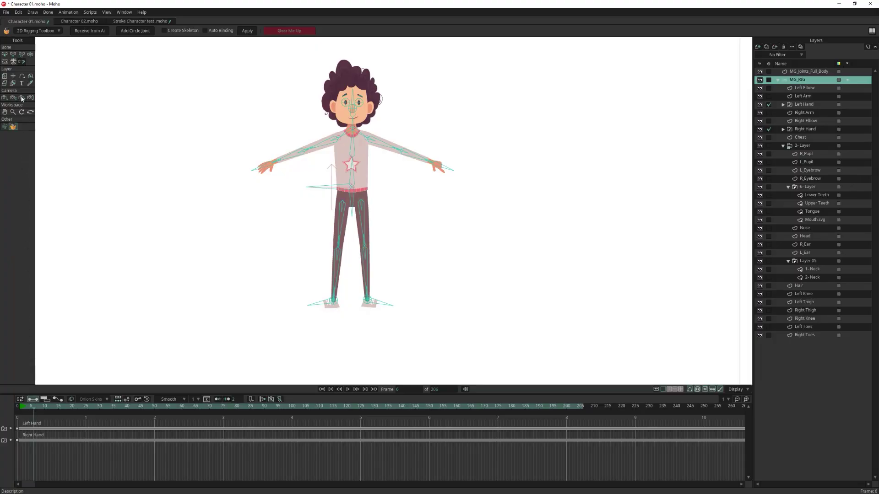
left_click(21, 54)
left_click_drag(264, 166, 303, 134)
left_click(316, 148)
left_click_drag(333, 300, 294, 267)
left_click_drag(367, 300, 417, 244)
left_click_drag(350, 171, 373, 147)
left_click_drag(395, 175, 435, 136)
scroll(394, 113, "down", 3)
scroll(394, 114, "up", 6)
- Return to frame 0 and display the bone bindings of the Chest layer's points
left_click(20, 405)
left_click_drag(20, 405, 7, 397)
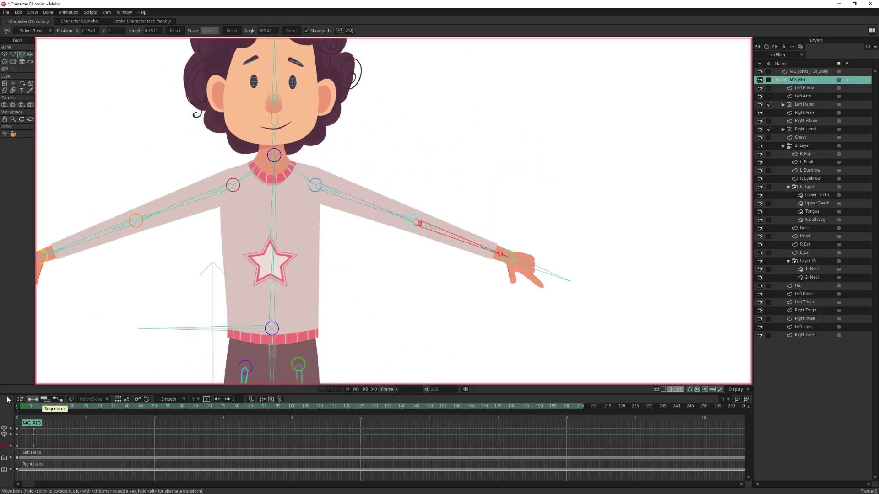
scroll(282, 167, "up", 5)
scroll(277, 241, "down", 6)
mouse_move(271, 301)
left_mouse_down()
mouse_move(291, 217)
mouse_move(295, 264)
left_mouse_up()
right_click(285, 246, "alt")
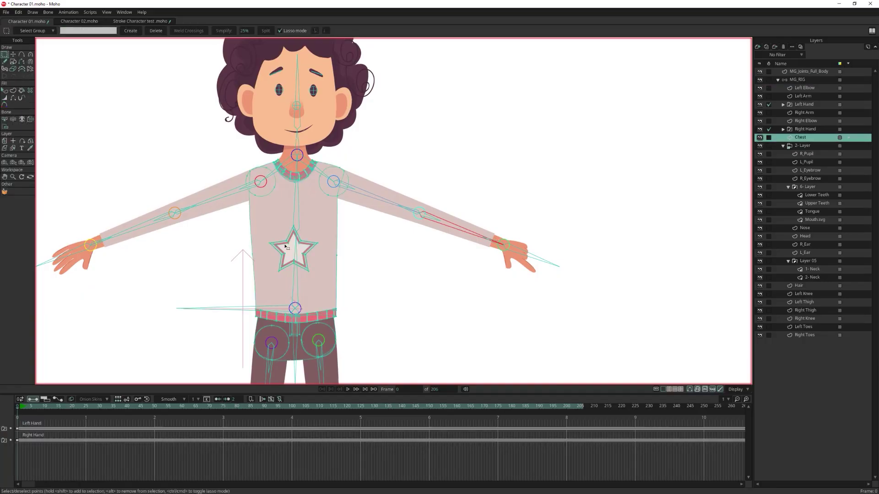
left_click(4, 127)
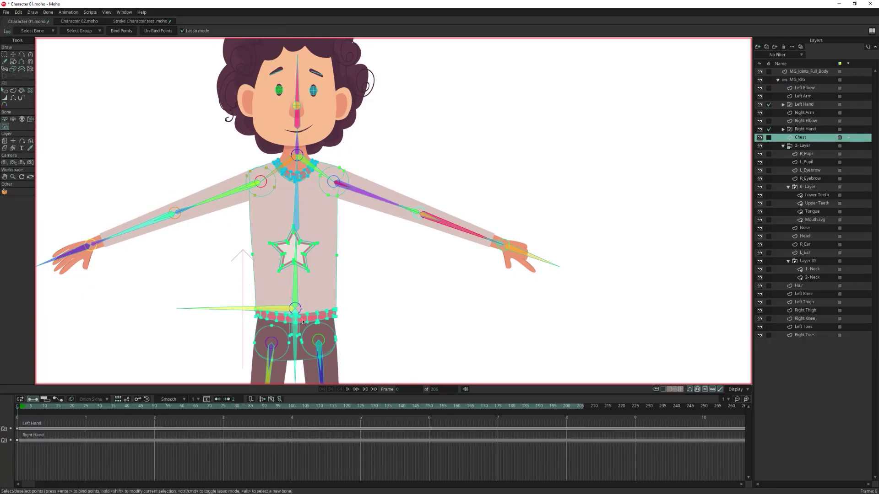
- Check which Chest points are bound to the hip bone and to the lower and upper spine bones
left_click_drag(303, 322, 304, 255)
left_click(298, 261)
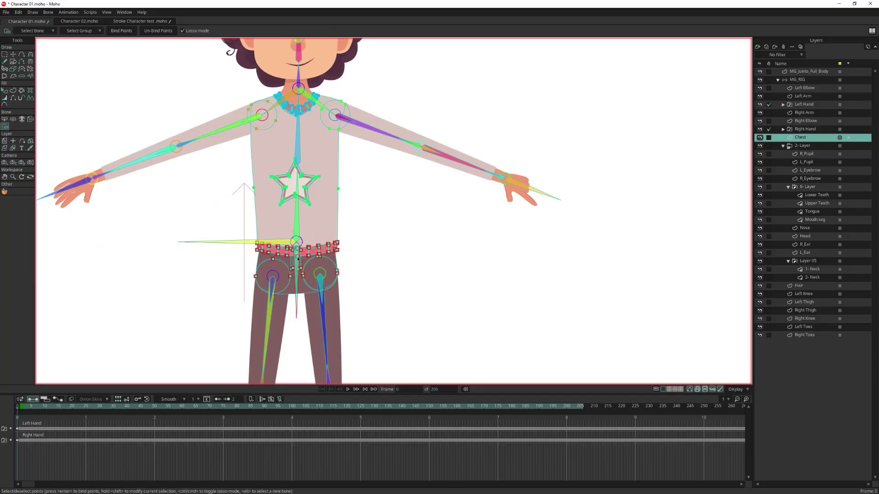
left_click(297, 226)
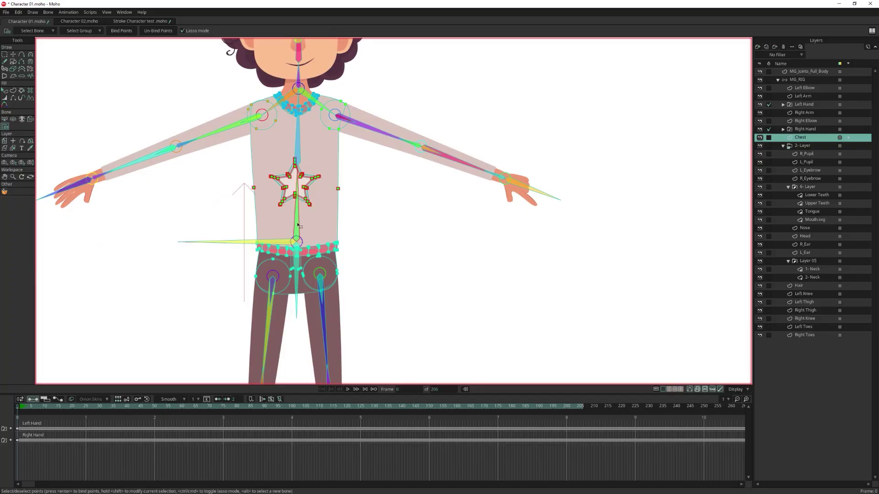
left_click(298, 131, "alt")
scroll(298, 130, "down", 2)
scroll(298, 131, "up", 4)
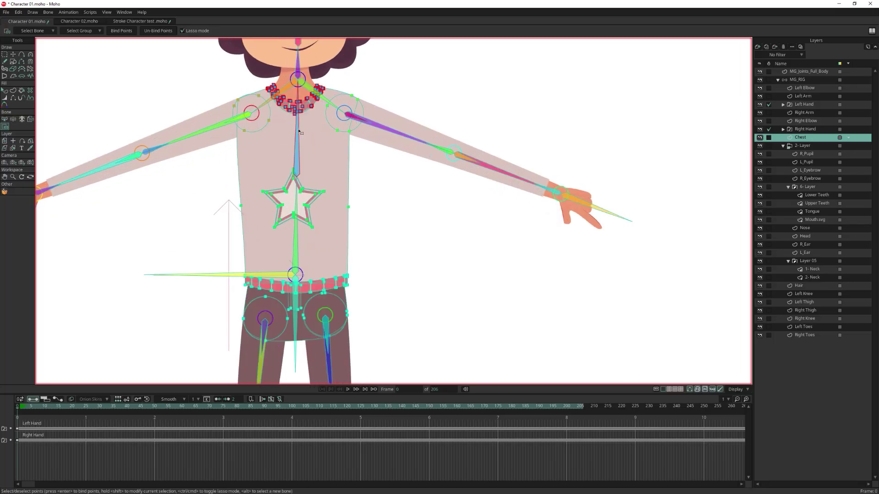
- Check which Chest points are bound to the right and left shoulder bones
left_click(253, 106)
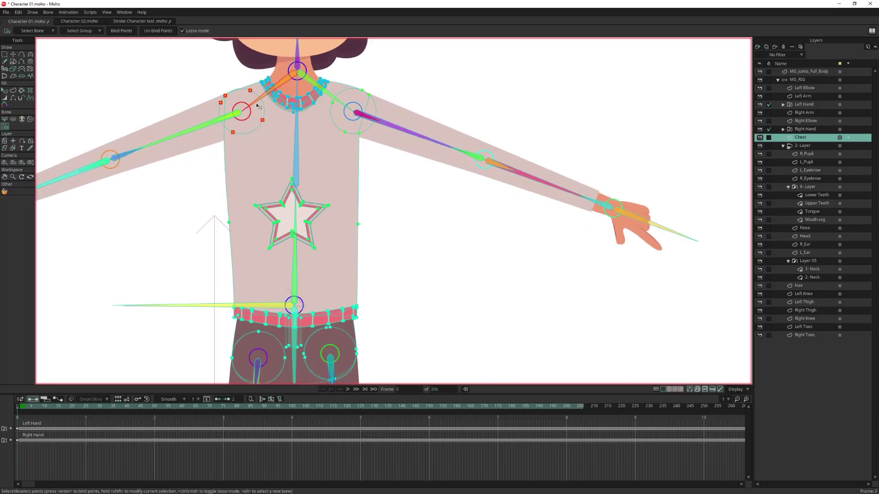
left_click(347, 108)
left_click_drag(346, 109, 363, 241)
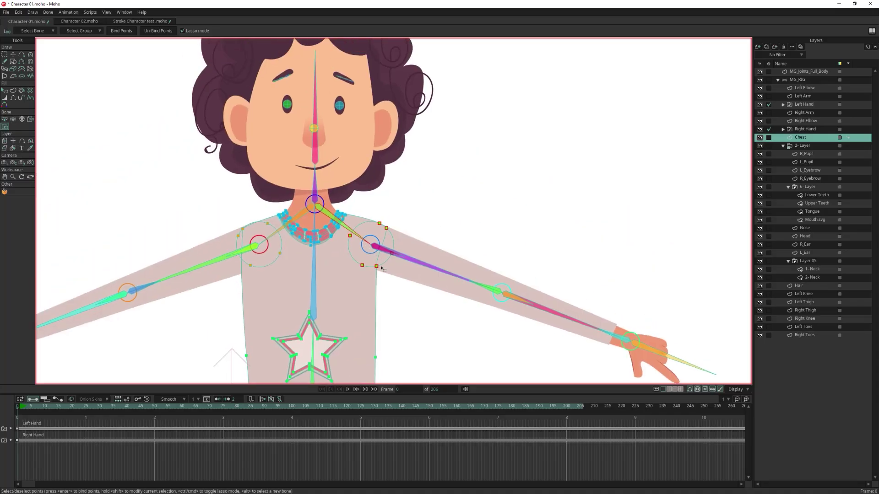
left_click_drag(279, 257, 354, 341)
scroll(355, 342, "down", 2)
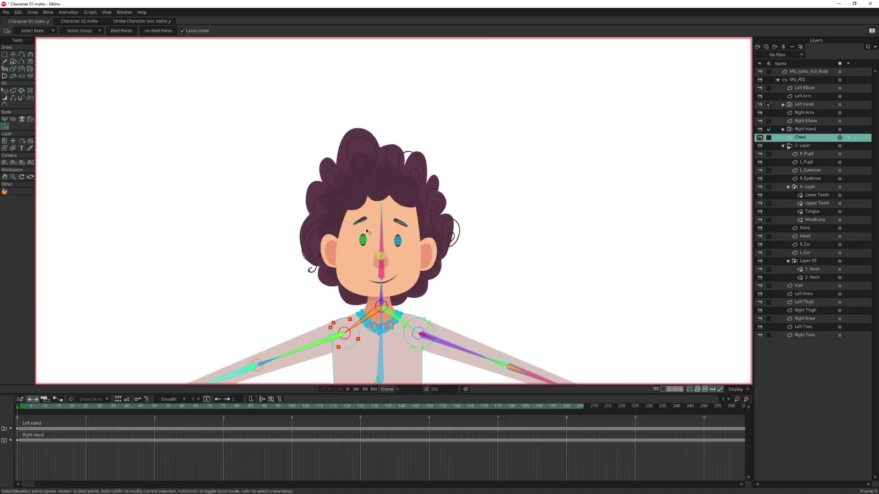
- Inspect the right eyebrow's binding, then realign the MG_RIG bones of both eyebrows along the middle of their shapes
scroll(365, 231, "up", 5)
right_click(359, 206, "alt")
scroll(357, 203, "up", 5)
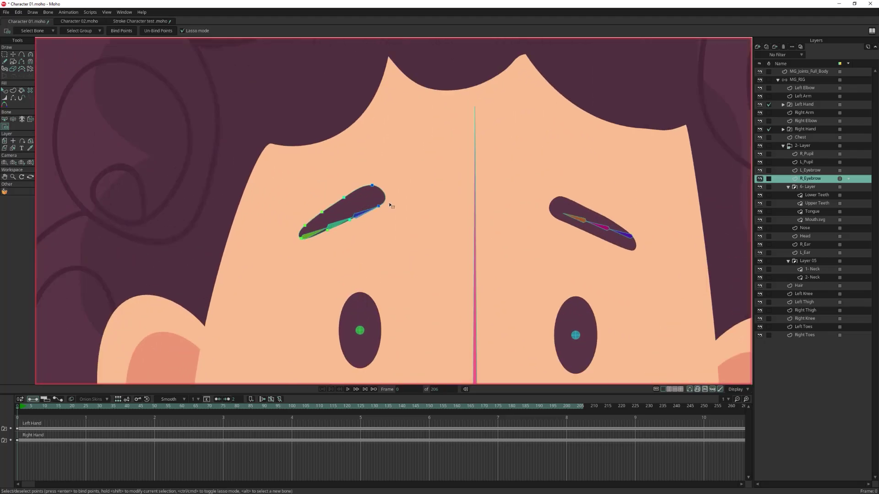
left_click(815, 80)
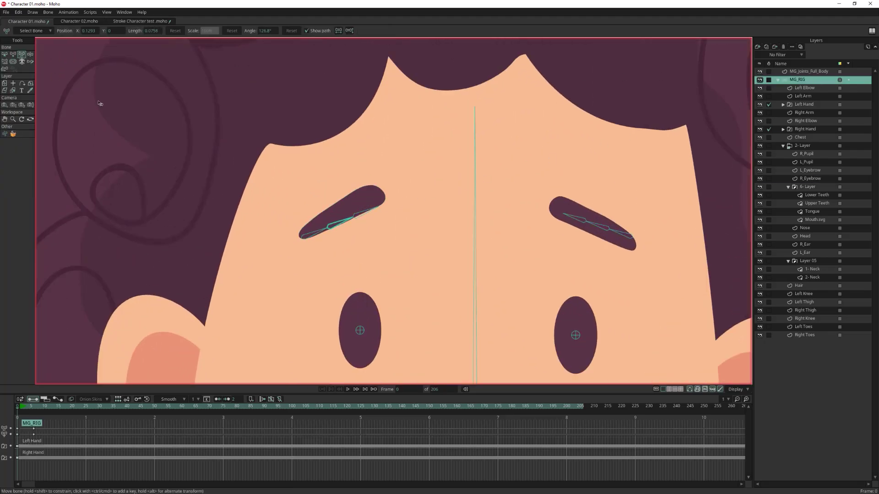
left_click(318, 227)
left_click_drag(316, 226, 309, 229)
left_click_drag(347, 209, 375, 201)
mouse_move(628, 239)
left_mouse_down()
mouse_move(577, 215)
mouse_move(614, 233)
left_mouse_up()
left_click_drag(596, 227, 576, 216)
- Reapply the rigging toolbox's Auto Binding so the eyebrow points follow the repositioned bones
right_click(596, 227, "alt")
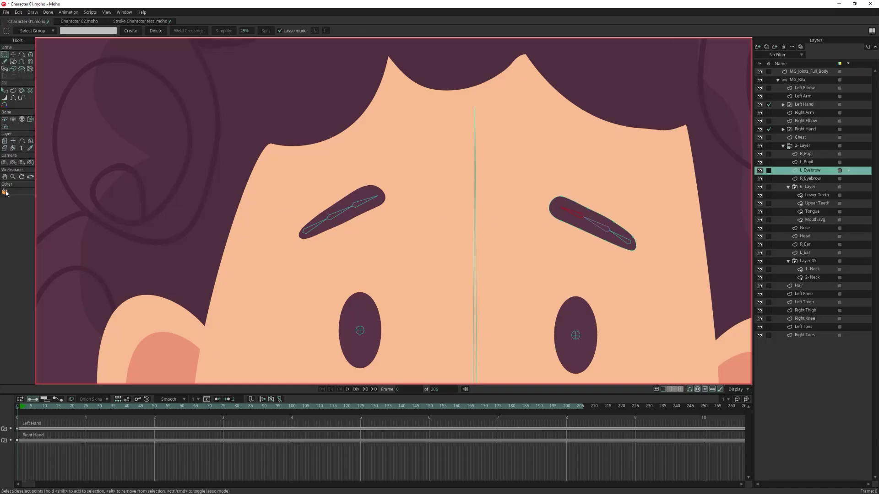
left_click(6, 191)
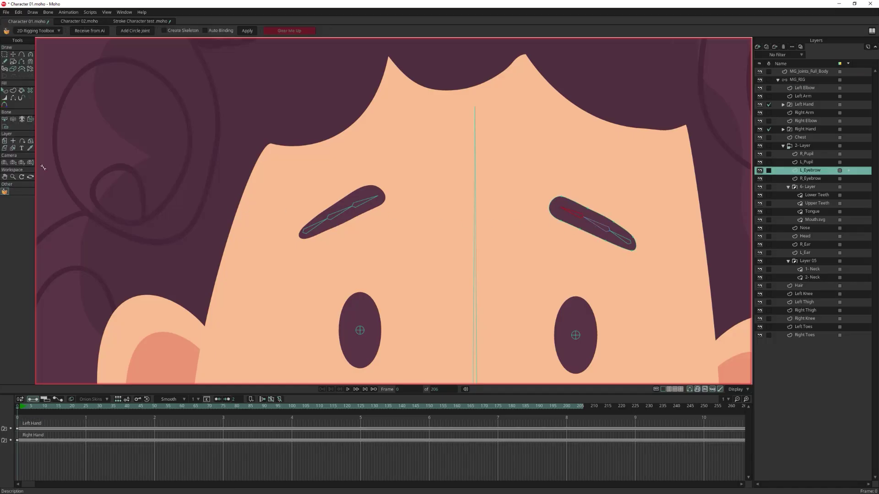
left_click(247, 30)
- Check the points bound to each bone of the left eyebrow and the right eyebrow
left_click(605, 239, "ctrl+alt")
key("i")
left_click(628, 242)
left_click(605, 227)
left_click(578, 217)
right_click(322, 228, "alt")
left_click(318, 226, "alt")
left_click(364, 203)
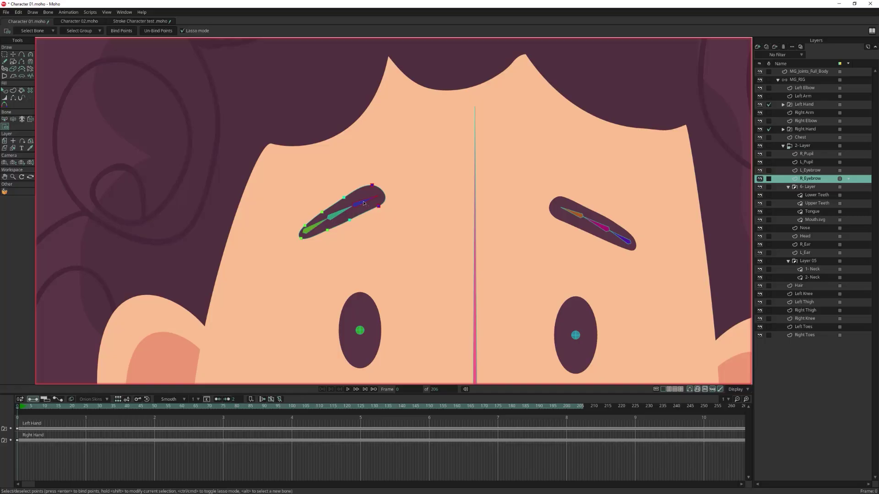
- Test the eye bones on the frame 6 pose by moving the left pupil slightly upward
scroll(366, 206, "down", 2)
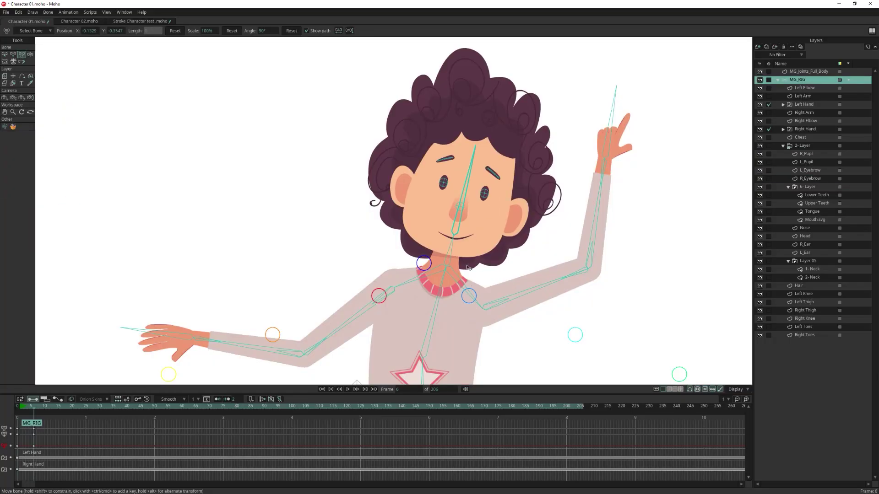
mouse_move(467, 210)
left_mouse_down()
mouse_move(443, 210)
mouse_move(471, 210)
mouse_move(446, 208)
mouse_move(469, 213)
mouse_move(447, 207)
mouse_move(459, 206)
left_mouse_up()
key("Return")
scroll(449, 183, "down", 3)
scroll(457, 177, "up", 6)
scroll(449, 196, "up", 1)
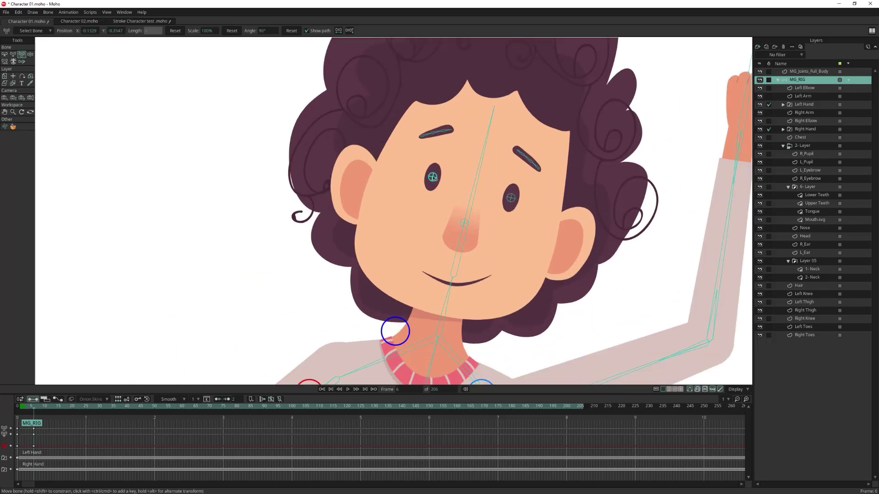
left_click(434, 175)
left_click_drag(513, 201, 530, 201)
mouse_move(527, 197)
left_mouse_down()
mouse_move(519, 210)
mouse_move(527, 189)
left_mouse_up()
scroll(499, 132, "up", 4)
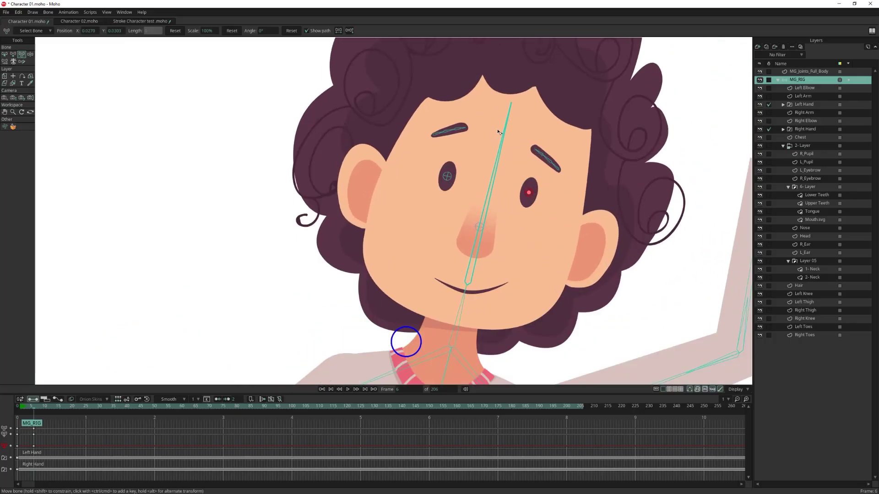
- Reshape both eyebrows at frame 6 by moving their bones, raising the left eyebrow and the right eyebrow's outer end
left_click_drag(398, 136, 419, 114)
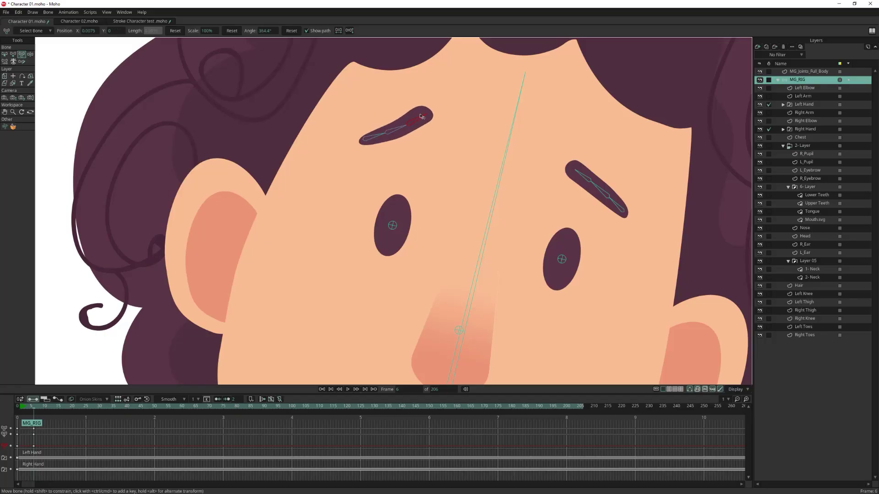
left_click_drag(598, 188, 594, 158)
left_click_drag(621, 210, 622, 186)
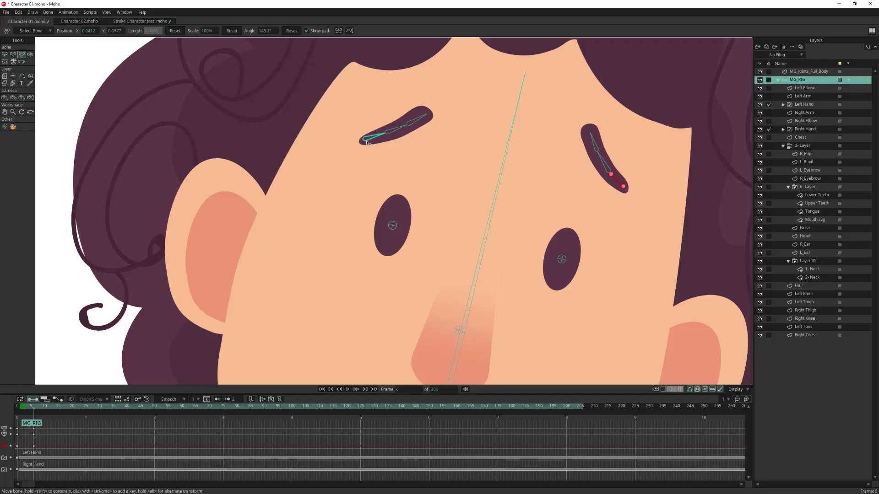
left_click_drag(367, 143, 377, 124)
scroll(392, 159, "up", 3)
scroll(391, 159, "down", 5)
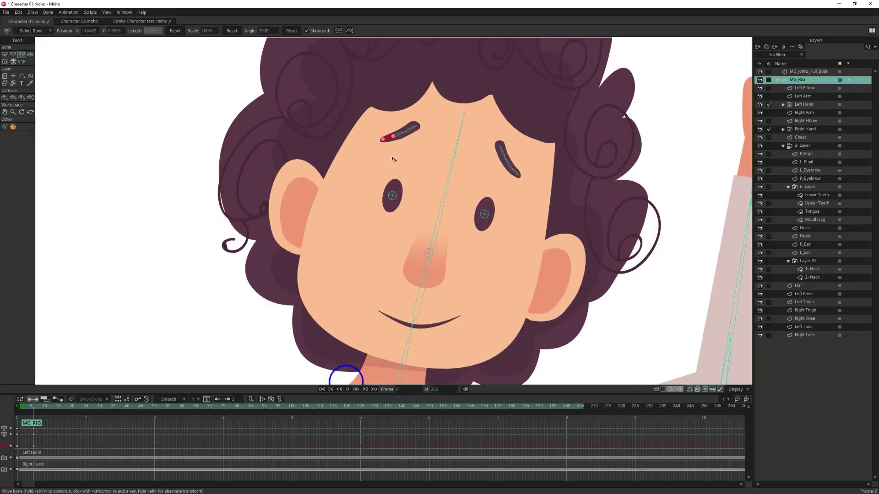
scroll(392, 159, "down", 6)
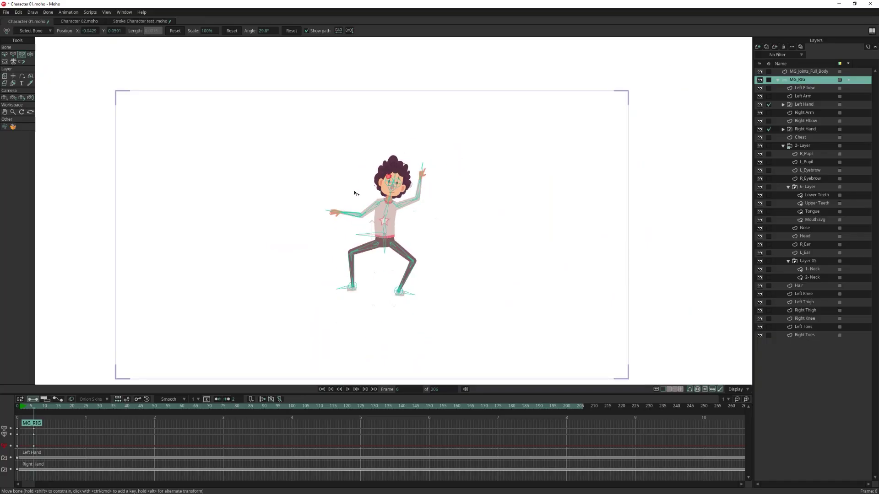
- Set the spine bones to 10 in Full Body Rig mode and regenerate the skeleton with Create Skeleton and Auto Binding
left_click_drag(355, 193, 294, 172)
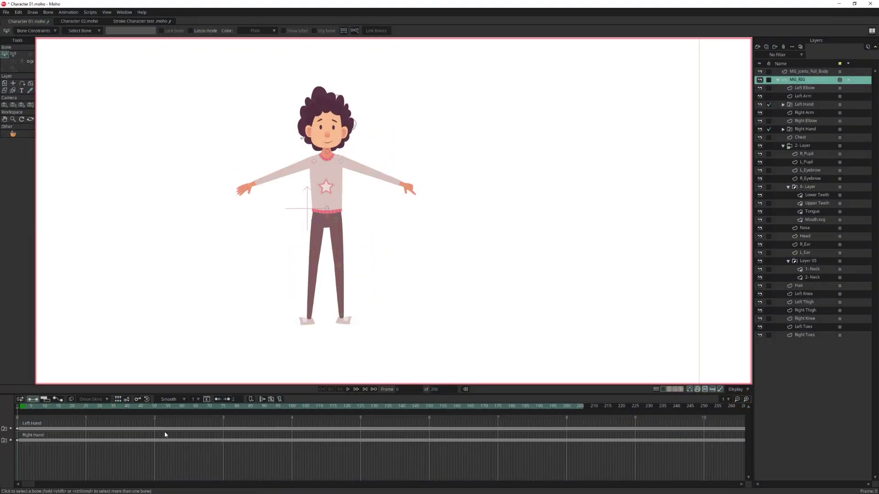
left_click(13, 133)
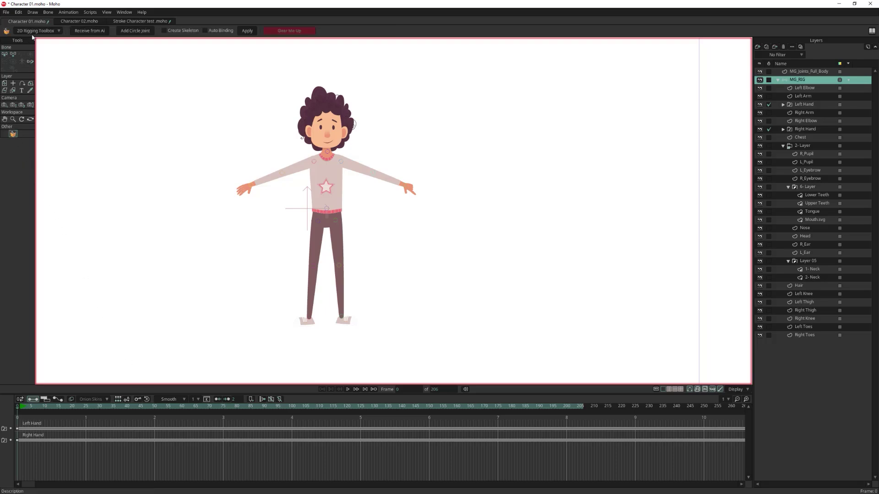
left_click(33, 32)
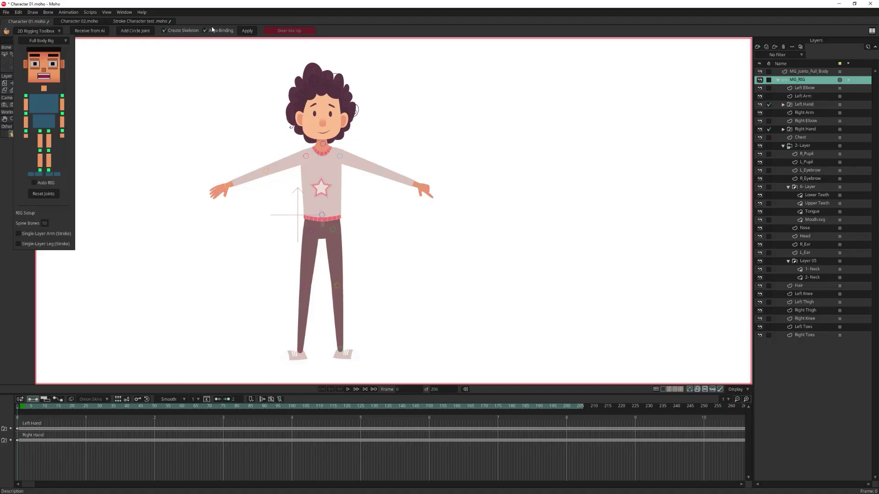
left_click(247, 30)
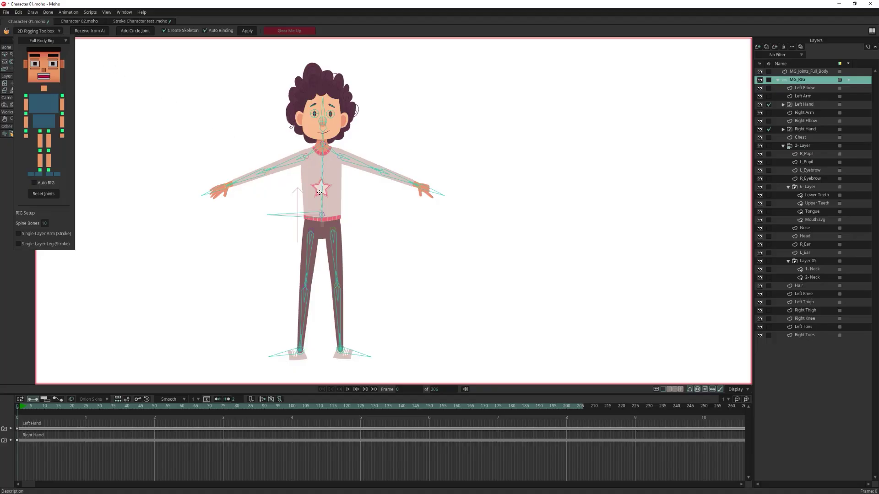
- Check the points of the Chest layer bound to each bone of the spine
scroll(319, 192, "up", 5)
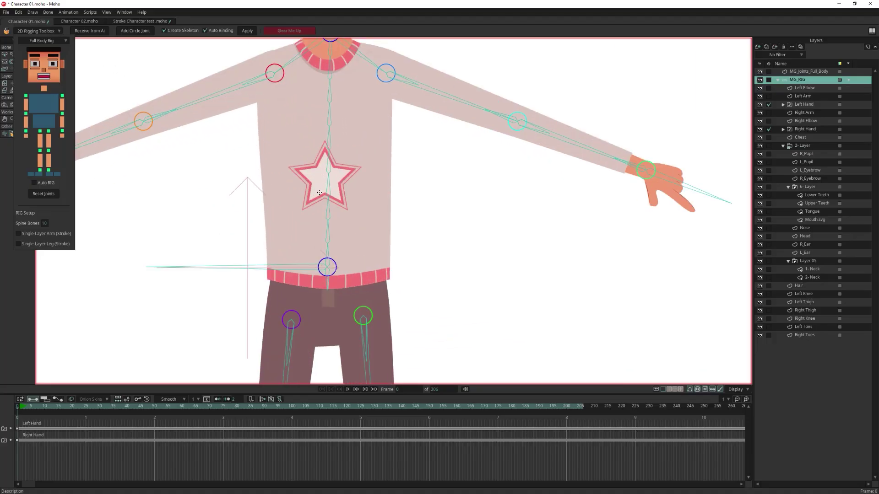
left_click(38, 32)
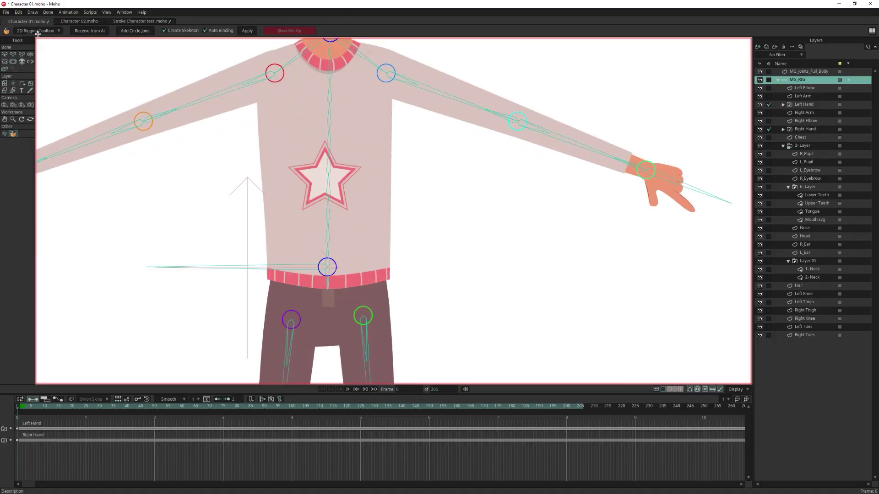
left_click(359, 209)
left_click(6, 127)
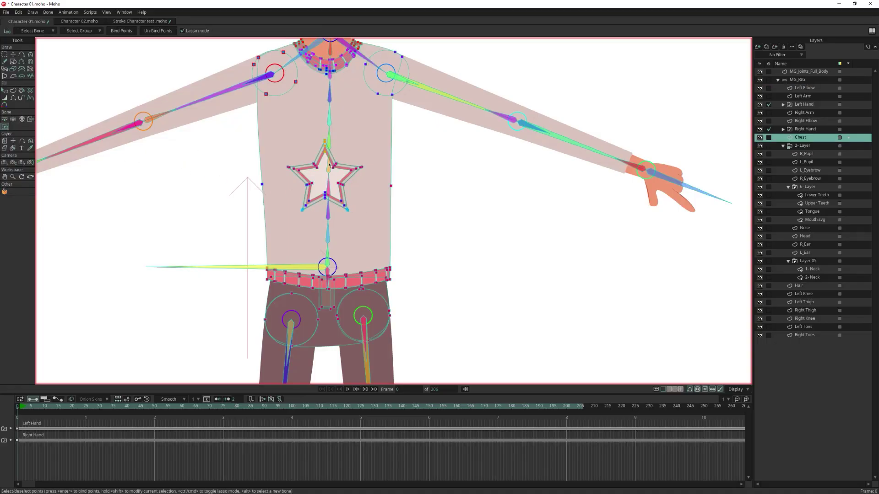
scroll(329, 164, "up", 5)
left_click(329, 221, "alt")
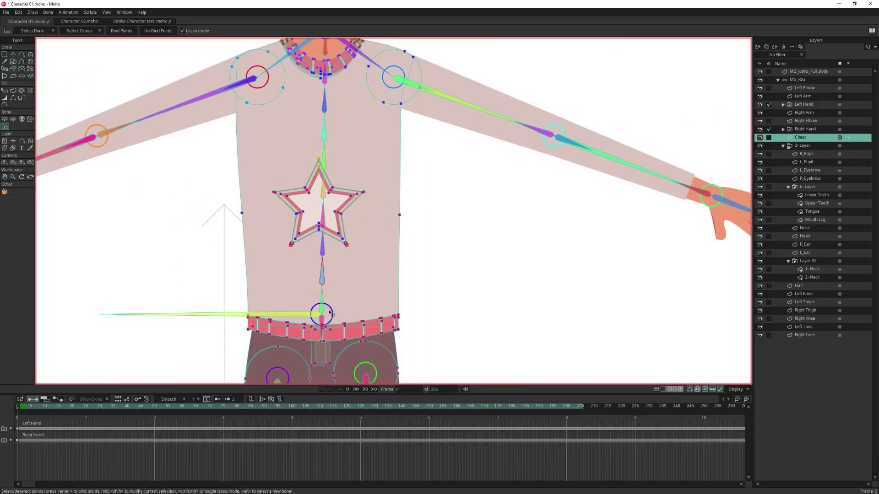
scroll(324, 307, "down", 3)
left_click_drag(327, 144, 326, 251)
left_click(323, 260, "alt")
left_click(323, 235, "alt")
left_click(323, 212, "alt")
scroll(340, 169, "up", 3)
left_click(312, 183, "alt")
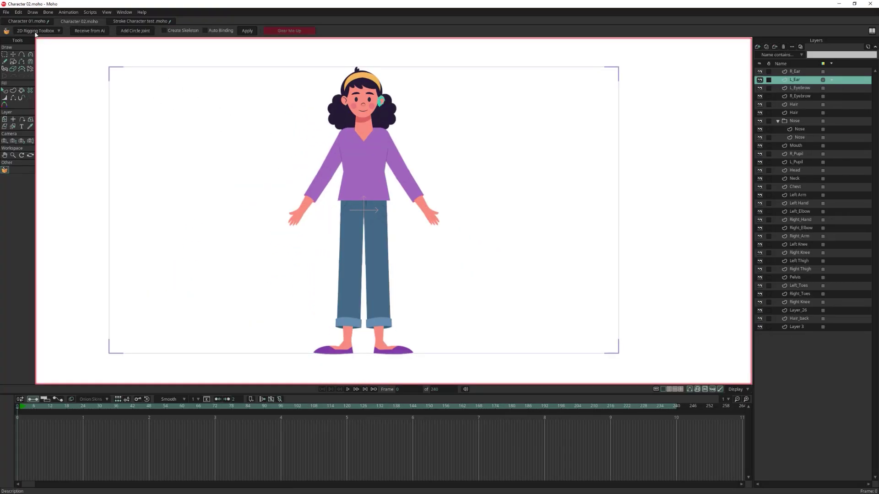
- In Character 02, reset the joints and generate the face skeleton with the rigging toolbox in Head Rig mode
left_click(59, 30)
left_click(56, 41)
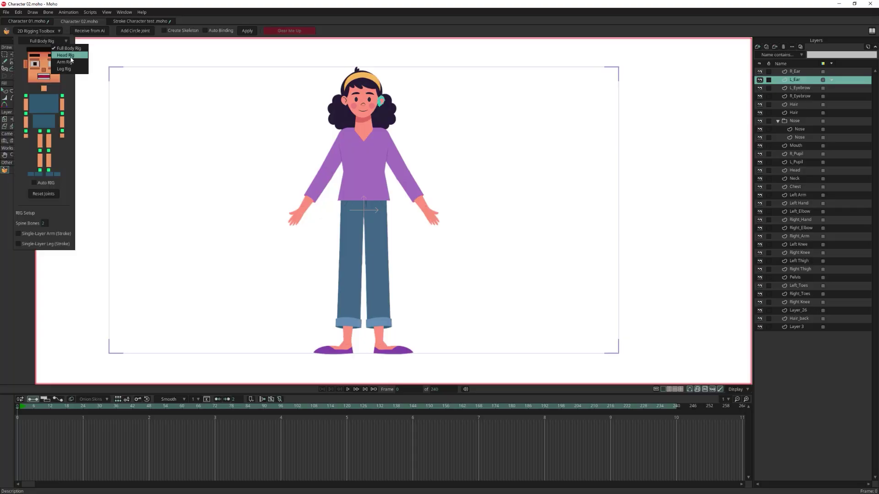
left_click(65, 55)
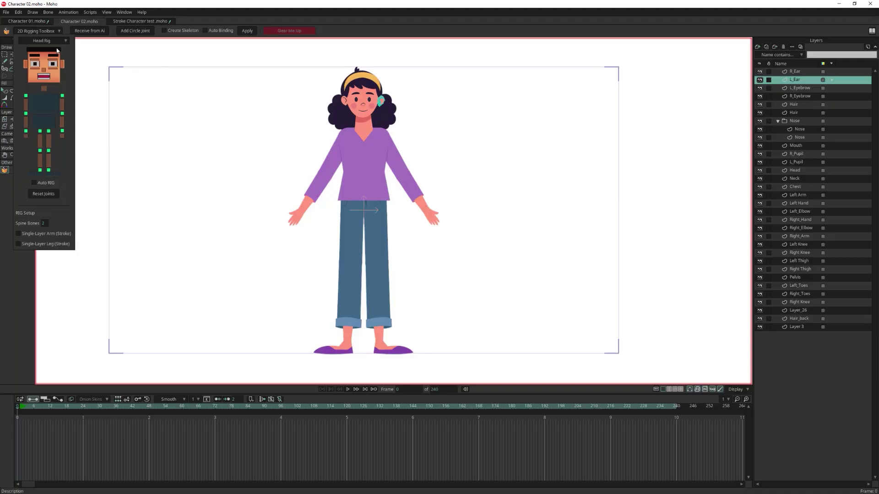
left_click(52, 195)
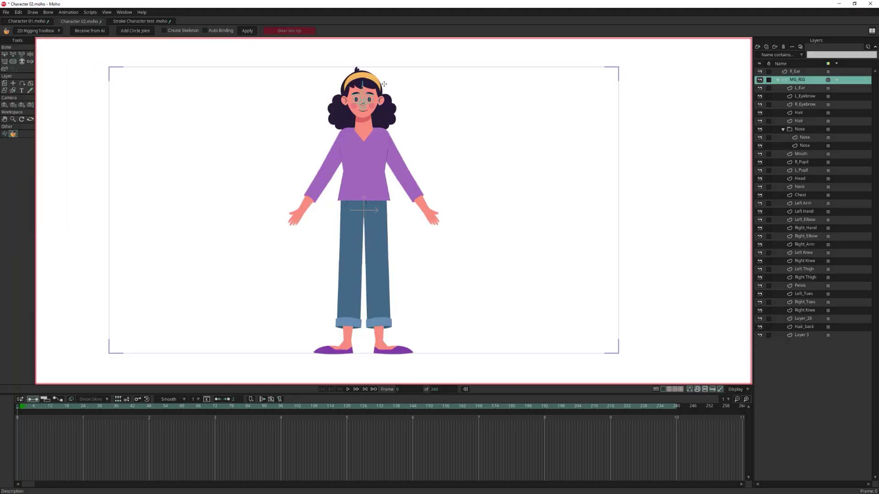
- Align the bones of both eyebrows with the brow shapes and rebind the points with the rigging toolbox
scroll(384, 85, "down", 4)
scroll(382, 84, "up", 15)
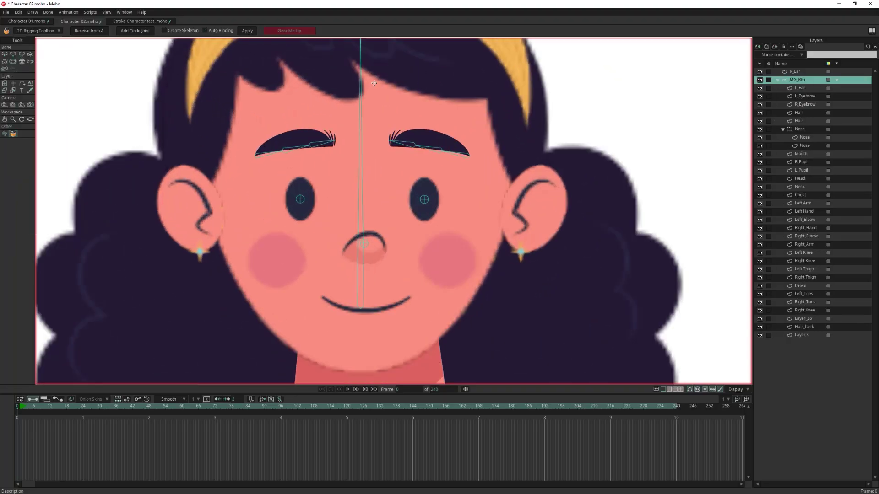
left_click(21, 54)
left_click(268, 151)
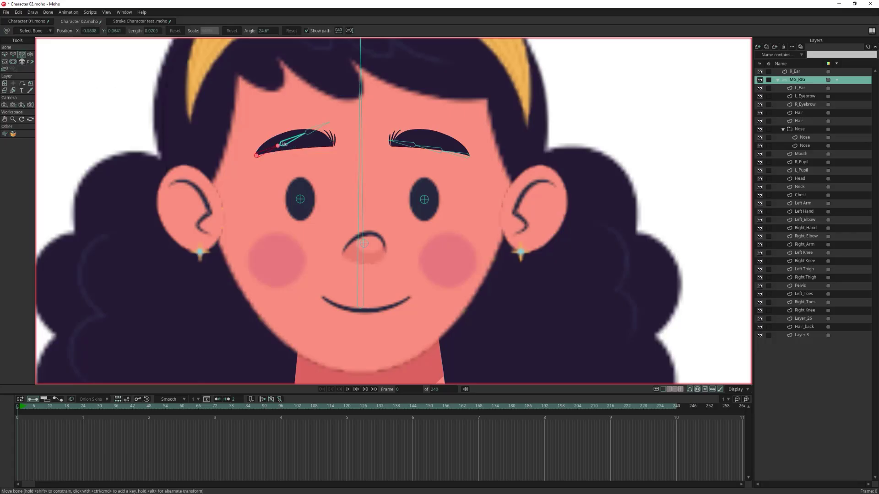
left_click_drag(287, 141, 317, 140)
left_click(424, 141)
left_click_drag(422, 140, 399, 145)
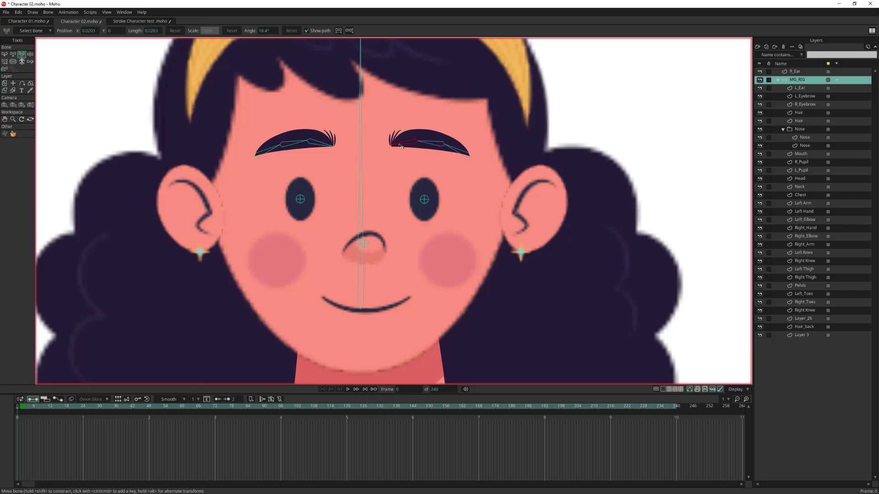
left_click(14, 135)
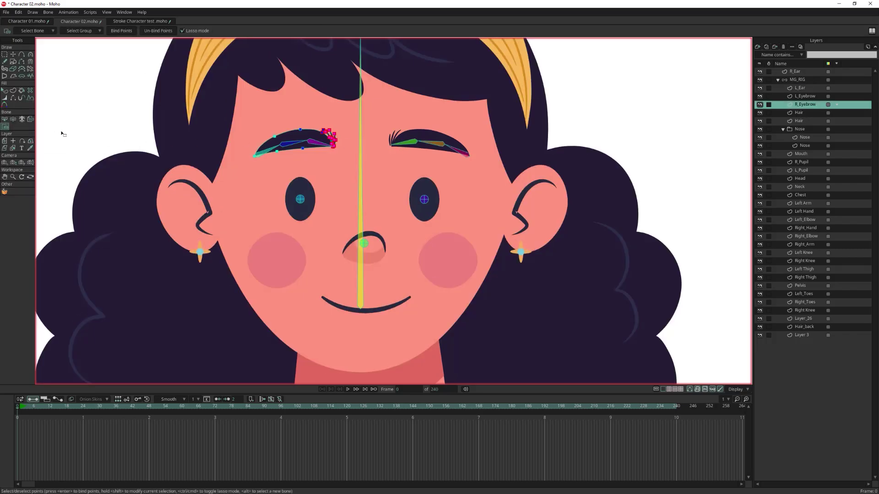
- Check the points bound to each bone of the woman's right eyebrow and left eyebrow
left_click(264, 152, "alt")
left_click(290, 147, "alt")
mouse_move(324, 146)
left_mouse_down()
mouse_move(352, 166)
mouse_move(314, 153)
mouse_move(350, 151)
mouse_move(335, 186)
left_mouse_up()
left_click(456, 145, "ctrl+alt")
left_click(457, 153)
left_click(426, 143)
left_click(406, 145, "alt")
- Test the eyebrow bones at frame 1 by raising the inner ends of both eyebrows
left_click(802, 80)
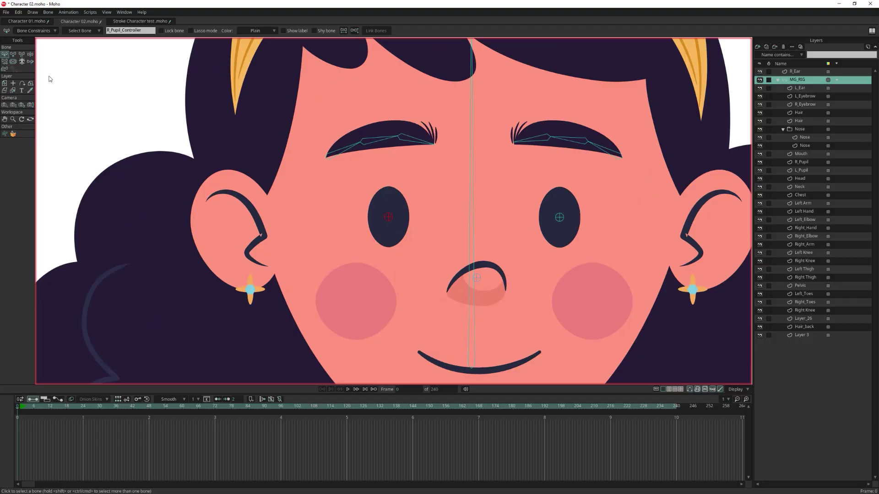
key("ctrl+Right")
left_click(22, 54)
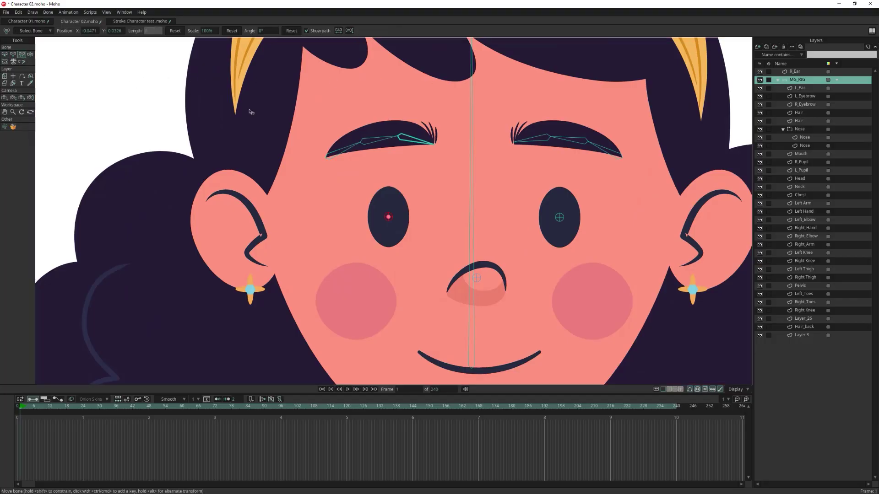
left_click_drag(381, 142, 408, 116)
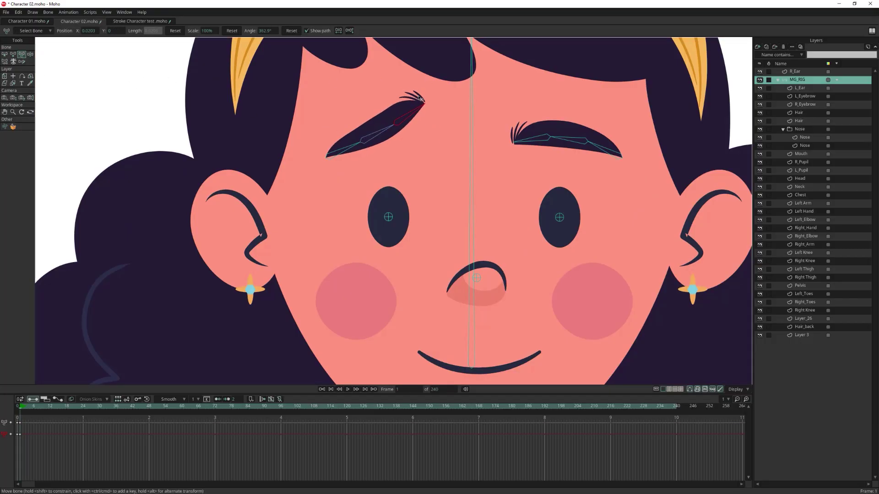
left_click_drag(575, 142, 530, 101)
scroll(526, 118, "down", 5)
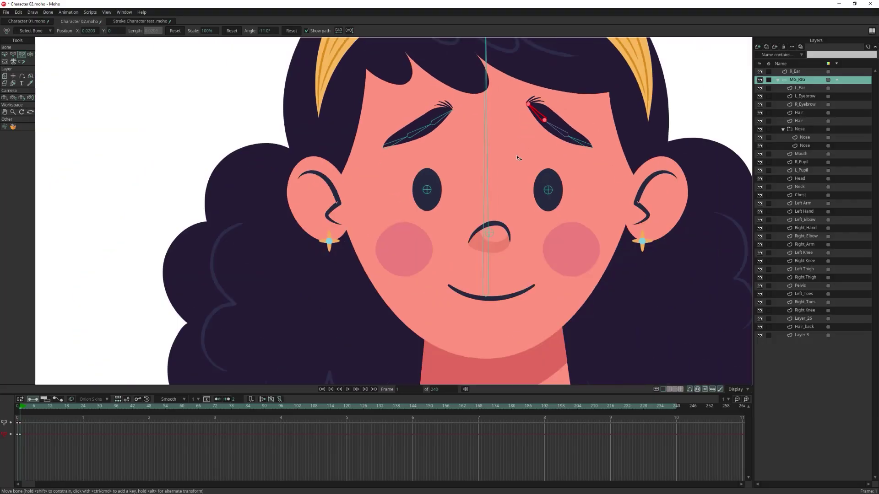
scroll(466, 168, "down", 2)
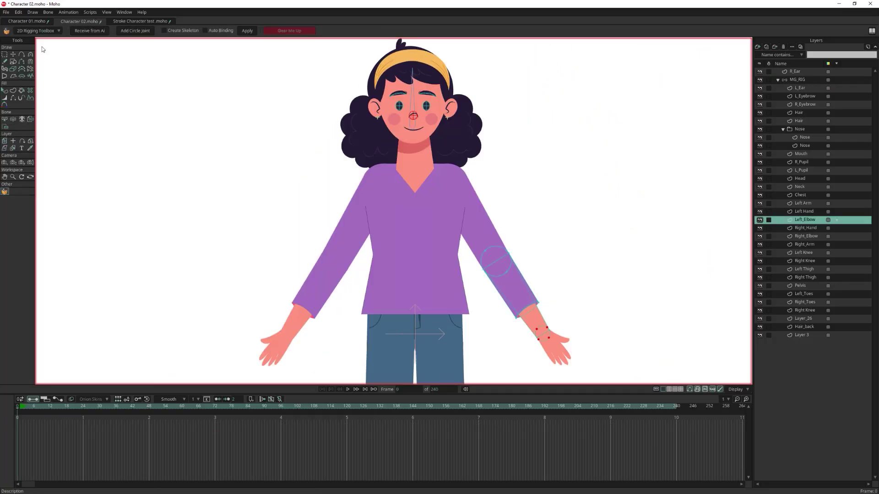
- Assign the left arm's shoulder, elbow and wrist joints in Arm Rig mode and generate the arm's bones
left_click(480, 218)
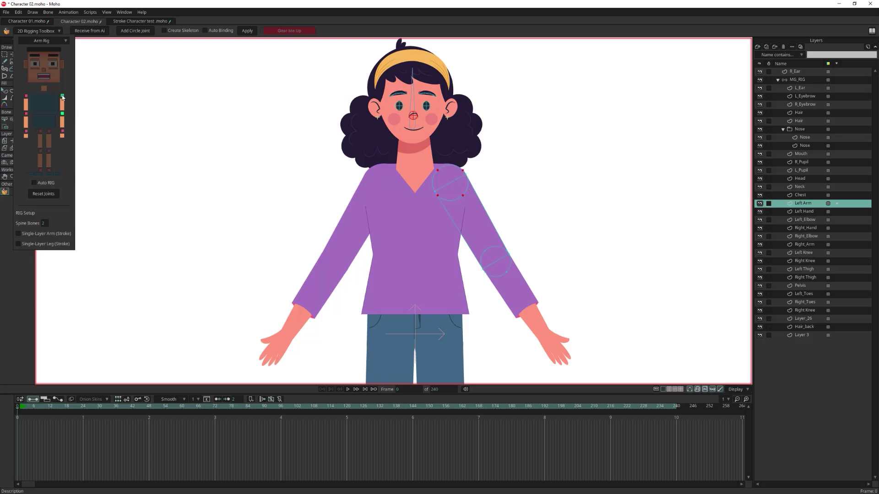
left_click(536, 322)
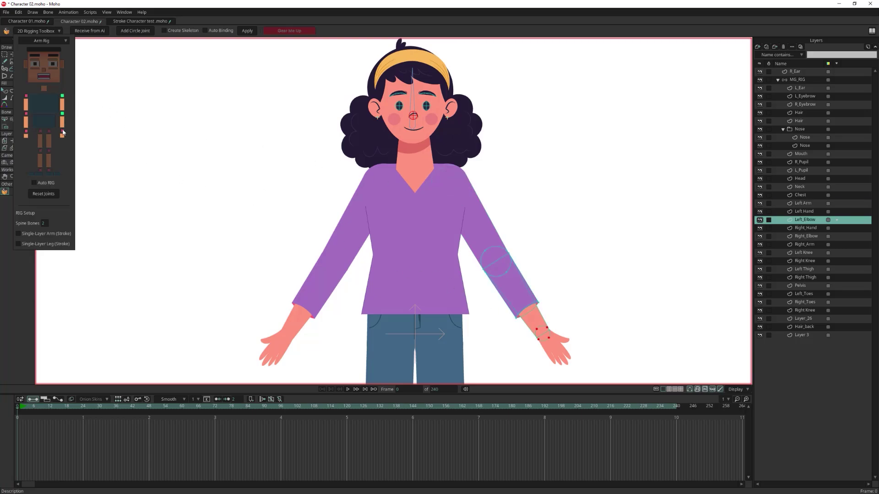
left_click(247, 31)
- Pose the left arm at frame 21 by lifting the upper arm outward and bending the elbow so the hand points up
left_click_drag(53, 406, 75, 406)
left_click(22, 55)
left_click_drag(476, 227, 488, 193)
left_click_drag(553, 210, 556, 71)
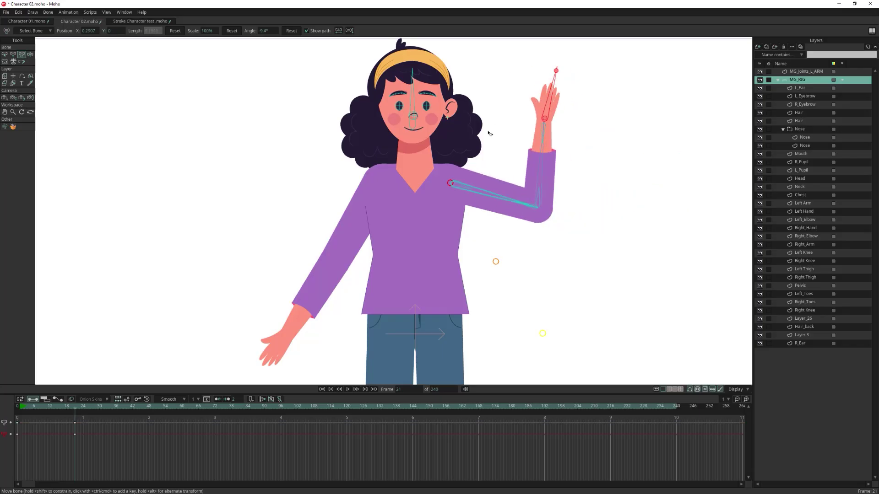
- Reset the joints, assign the right arm's shoulder, elbow and wrist, and generate the arm's bones
right_click(350, 224, "alt")
left_click(5, 184)
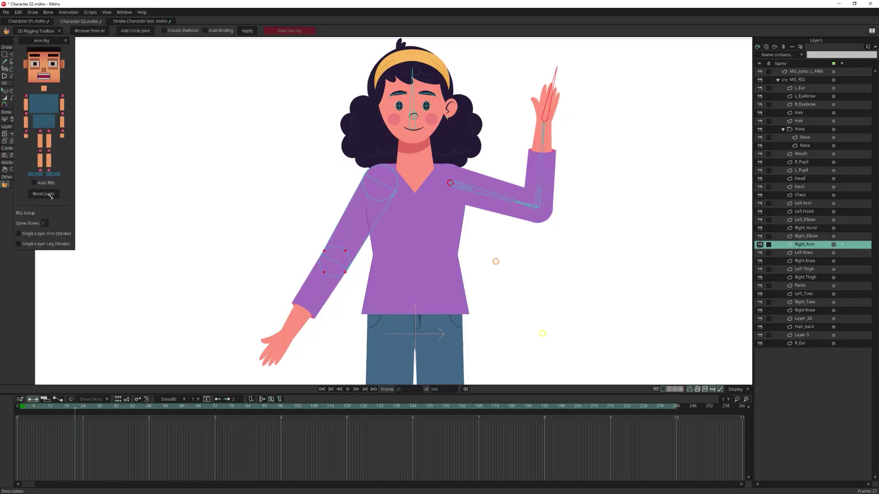
left_click(26, 114)
left_click(26, 132)
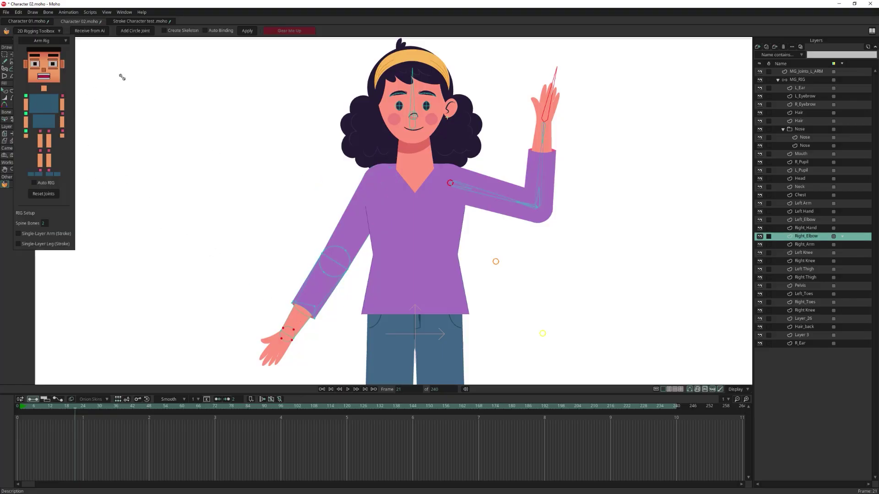
left_click(247, 31)
- Pose the right arm at frame 21 with the elbow bent and the hand raised, mirroring the left arm
left_click(23, 57)
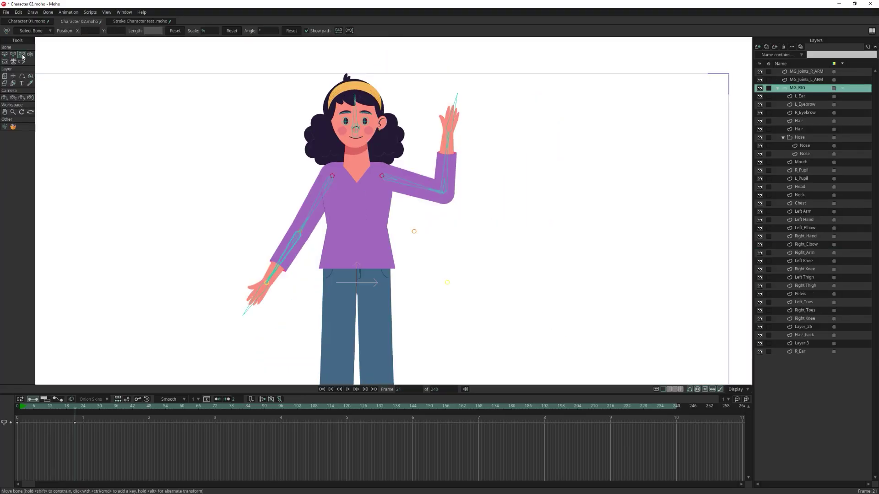
left_click_drag(286, 259, 294, 196)
- Select the Right Thigh layer, reset the assigned joints and set the rigging toolbox to Leg Rig
left_click_drag(385, 302, 415, 218)
left_click(13, 126)
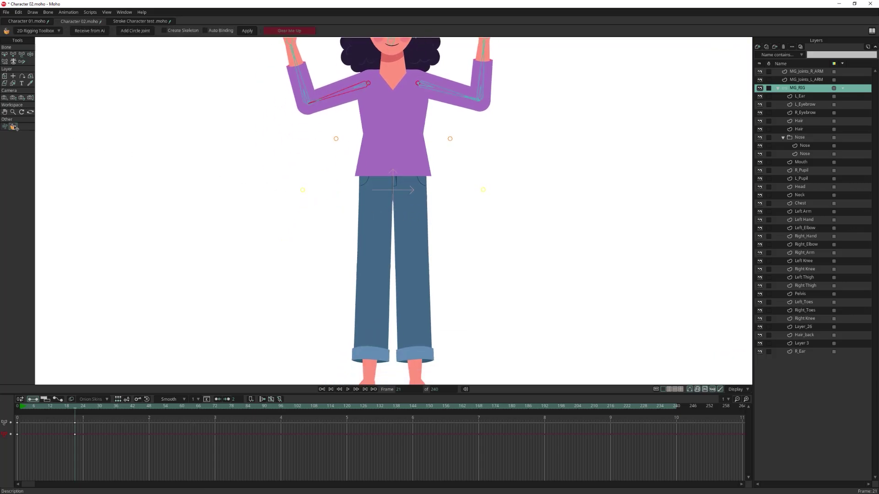
left_click(369, 213)
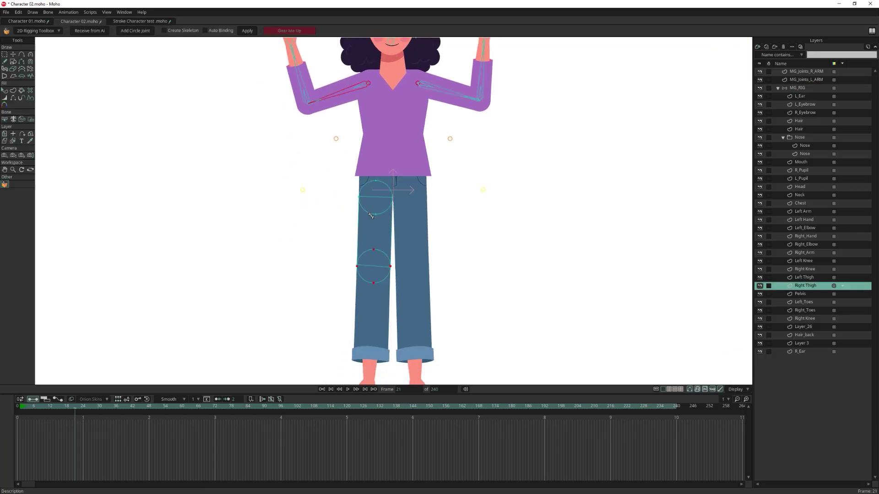
left_click(36, 31)
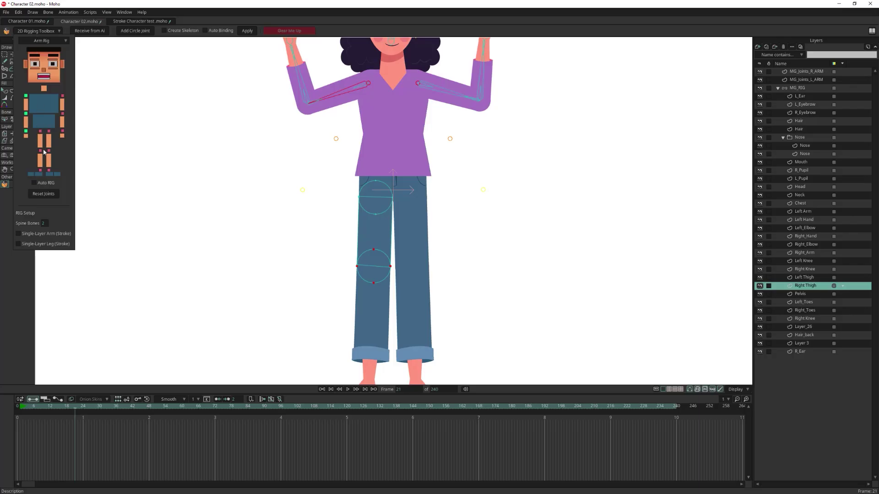
left_click(54, 41)
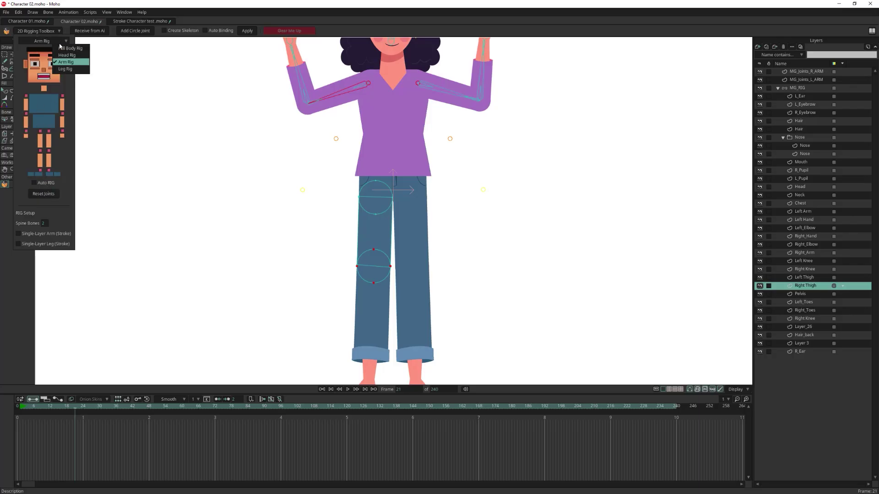
left_click(71, 69)
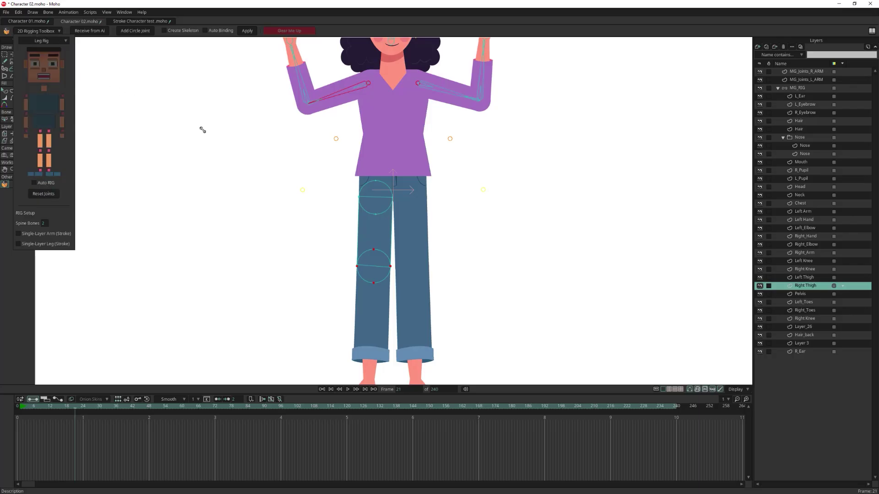
- Assign the right leg's hip, knee and ankle joints using the Right Thigh and Right Knee layers
left_click(40, 132)
left_click(41, 150)
left_click_drag(340, 270, 330, 131)
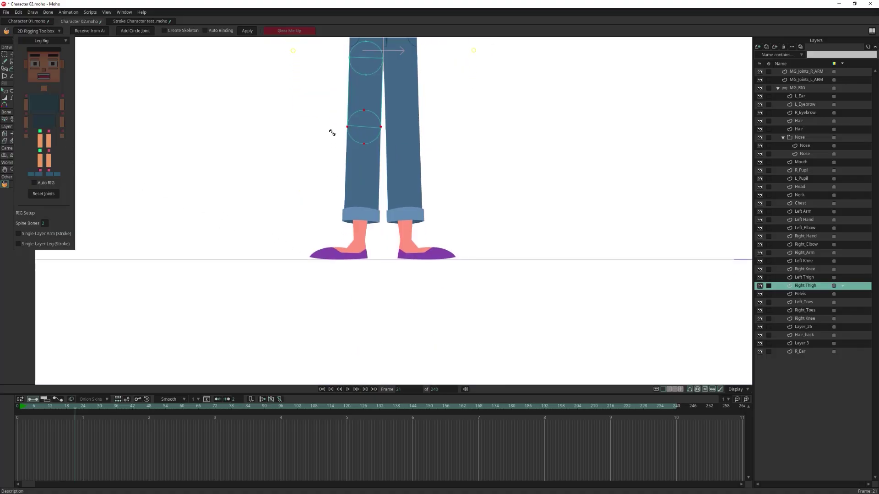
left_click(367, 233)
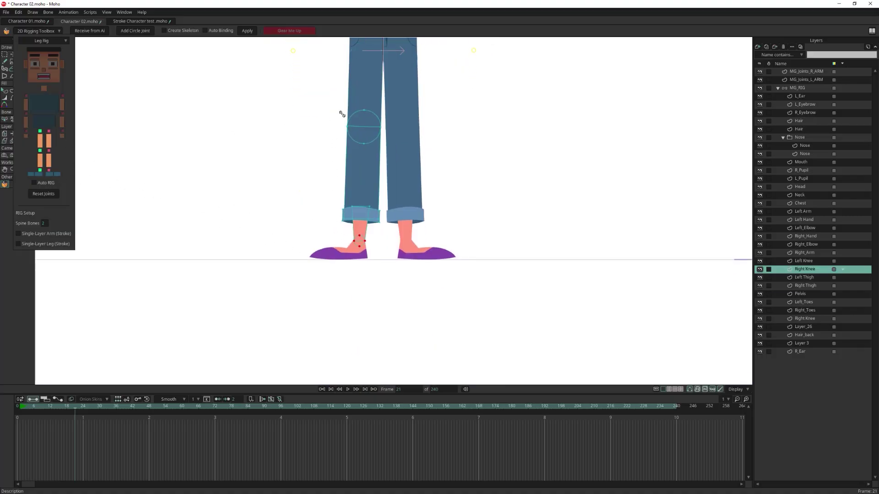
- Assign the left leg's hip, knee and ankle joints using the Left Thigh and Left Knee layers and generate the leg bones
left_click_drag(340, 112, 290, 225)
left_click(355, 185)
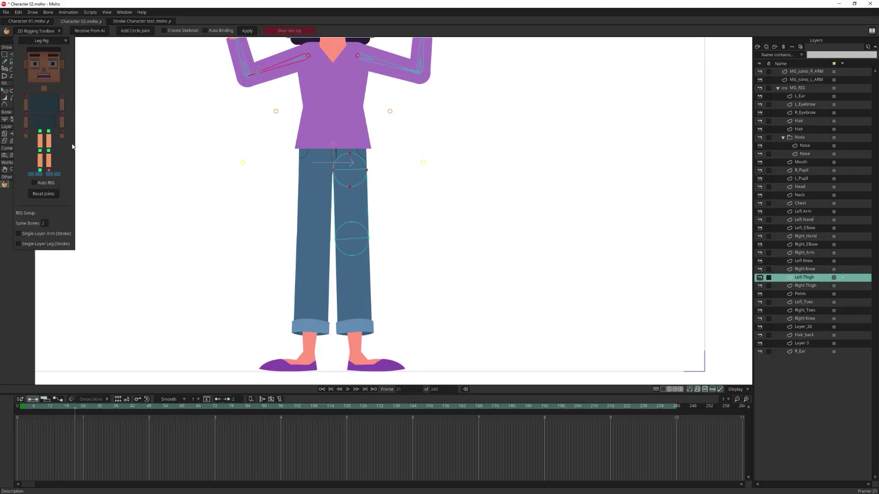
scroll(255, 133, "down", 3)
left_click(350, 228)
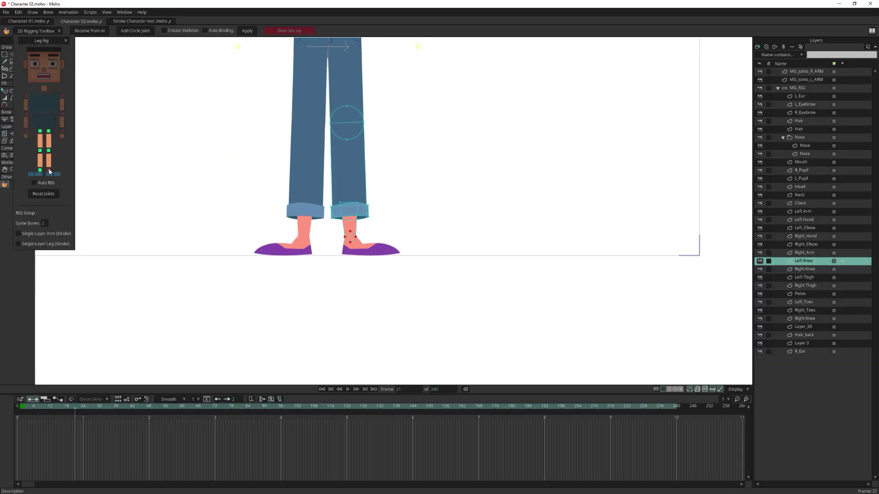
left_click_drag(311, 88, 278, 145)
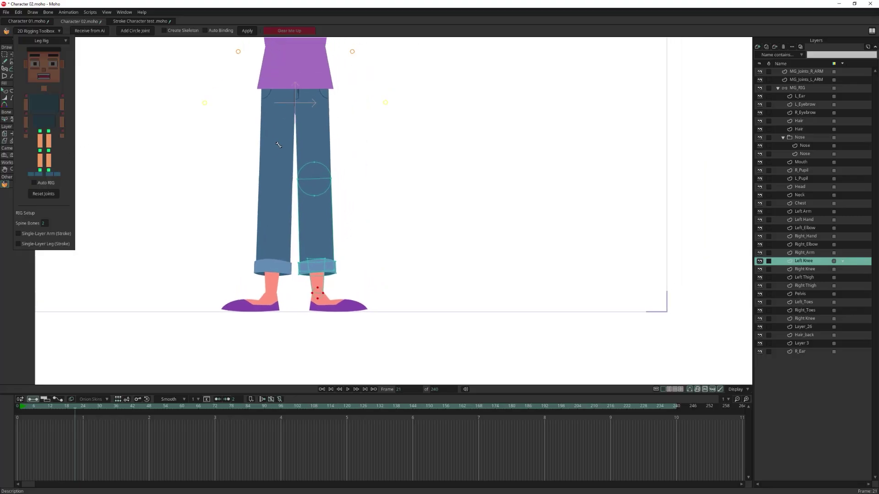
left_click(246, 30)
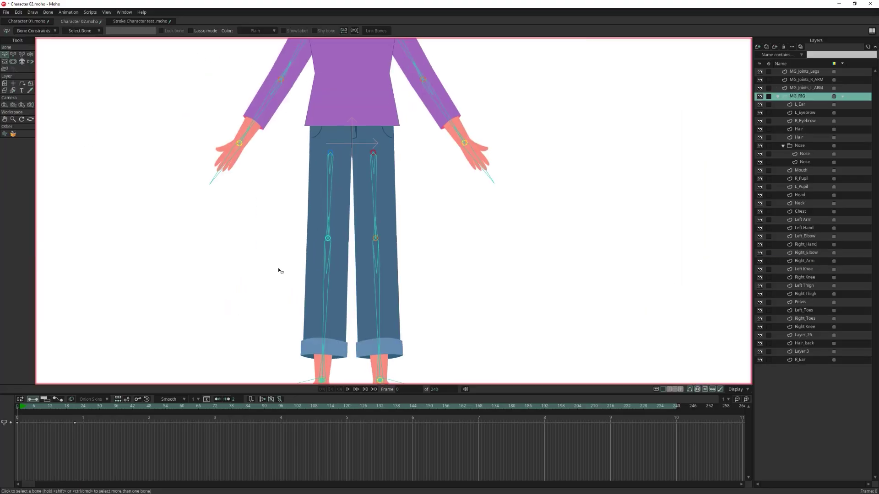
- Pose both legs at frame 21 with bent knees and feet spread outward, and adjust the right toes bone
left_click_drag(25, 407, 75, 408)
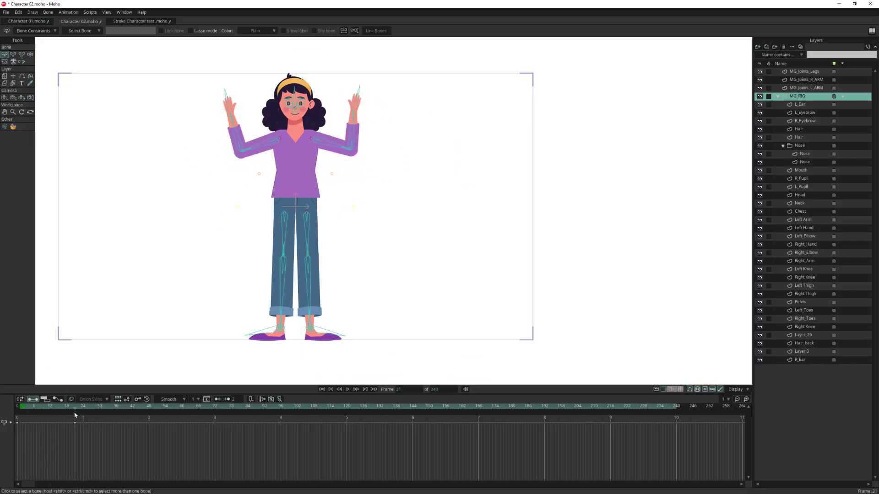
left_click(22, 54)
left_click_drag(282, 332, 233, 269)
left_click_drag(306, 329, 411, 274)
left_click_drag(201, 278, 195, 287)
scroll(194, 288, "down", 1)
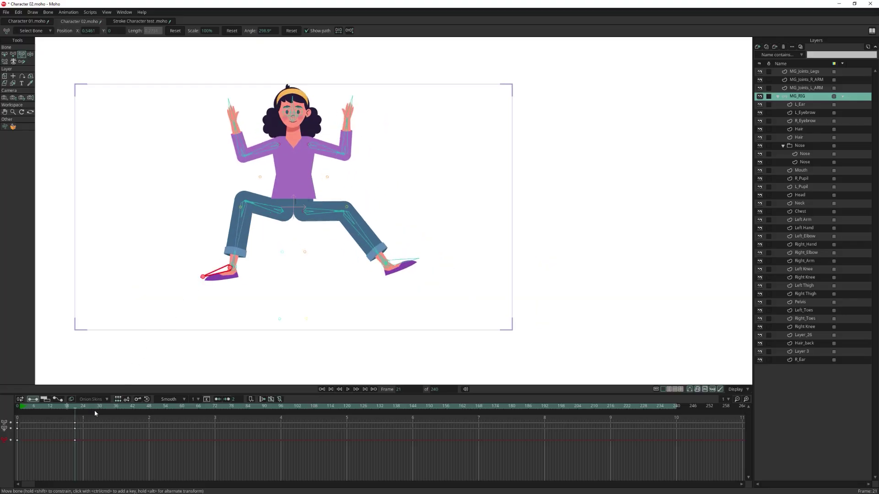
- Delete the pose keyframes at frame 21 and select all of the rig's bones at frame 0
left_click_drag(64, 458, 64, 457)
key("Delete")
left_click_drag(52, 407, 17, 407)
left_click(4, 54)
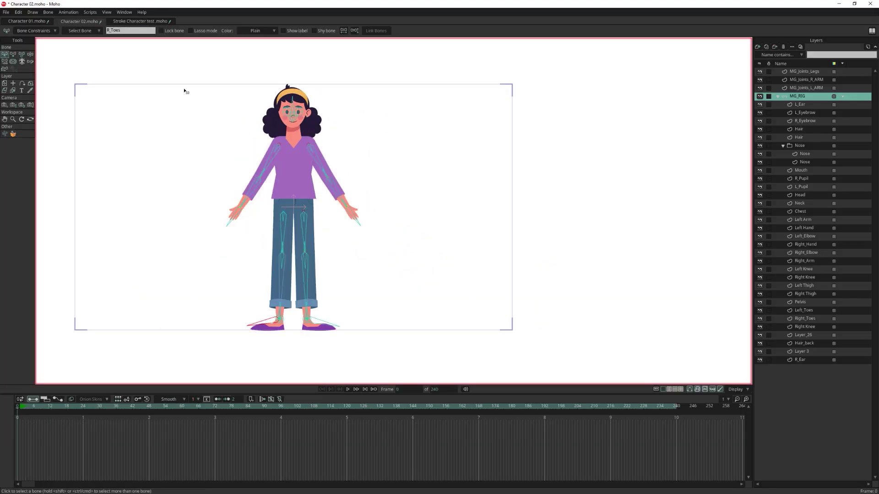
left_click_drag(184, 88, 392, 355)
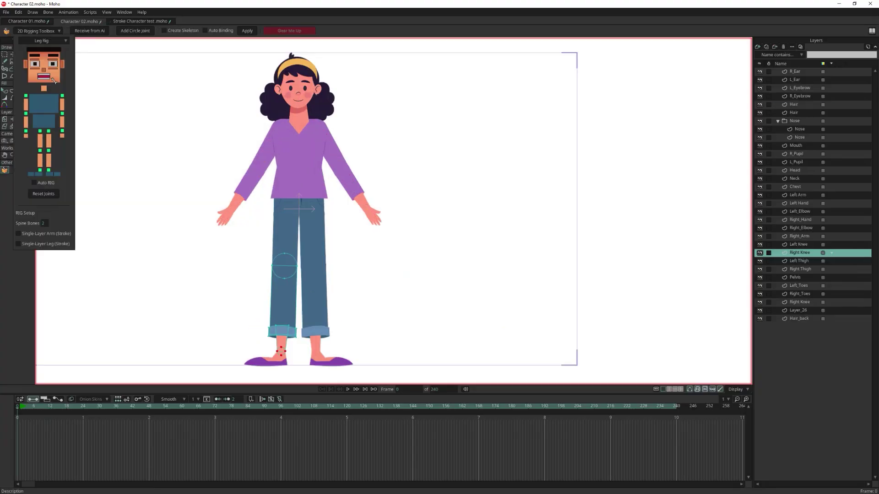
- Set the rigging toolbox to Full Body Rig and generate the complete skeleton from the assigned joints
left_click(55, 41)
left_click(66, 49)
left_click(247, 30)
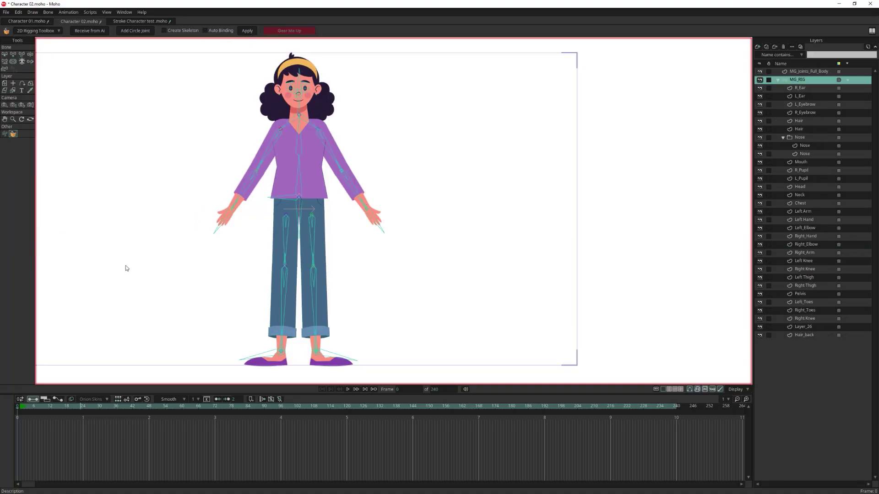
- Pose the character at frame 31 with both knees bent and both hands raised
left_click(102, 406)
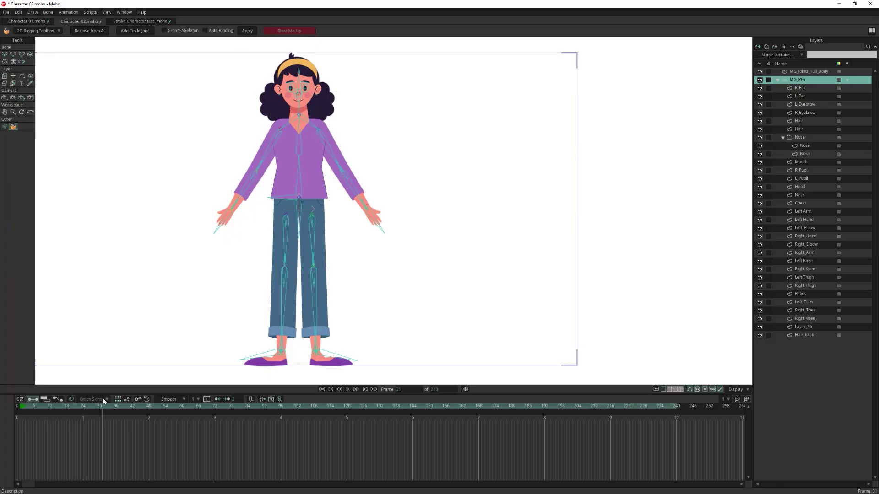
left_click(22, 54)
left_click_drag(284, 351, 247, 299)
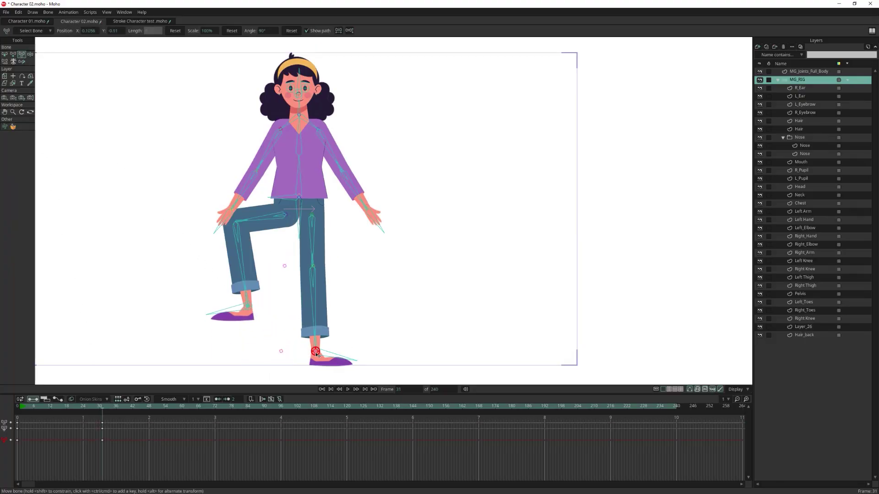
left_click_drag(319, 356, 365, 274)
left_click_drag(259, 162, 229, 64)
left_click_drag(323, 148, 300, 261)
- Try moving the upper spine bone sideways in the raised pose and undo the change
scroll(297, 261, "down", 3)
scroll(279, 206, "up", 8)
scroll(275, 198, "down", 2)
left_click(282, 178)
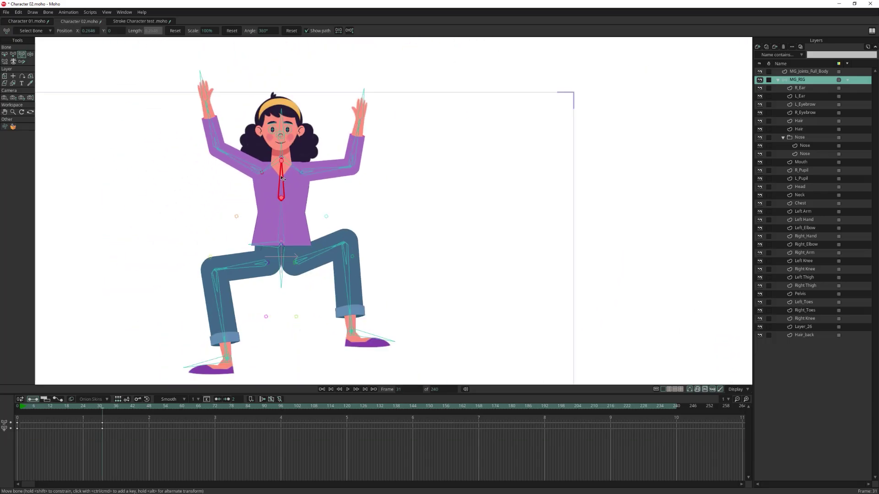
left_click_drag(282, 170, 316, 172)
key("ctrl+z")
- At frame 0, lower the tip of the Spine 02 bone and move the neck and both shoulder bones down onto it
key("shift+Left")
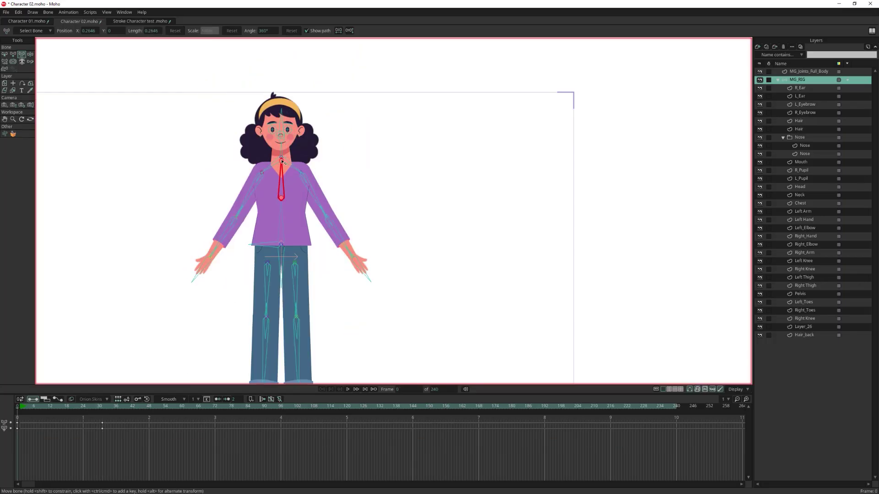
left_click_drag(282, 161, 281, 176)
left_click(4, 55)
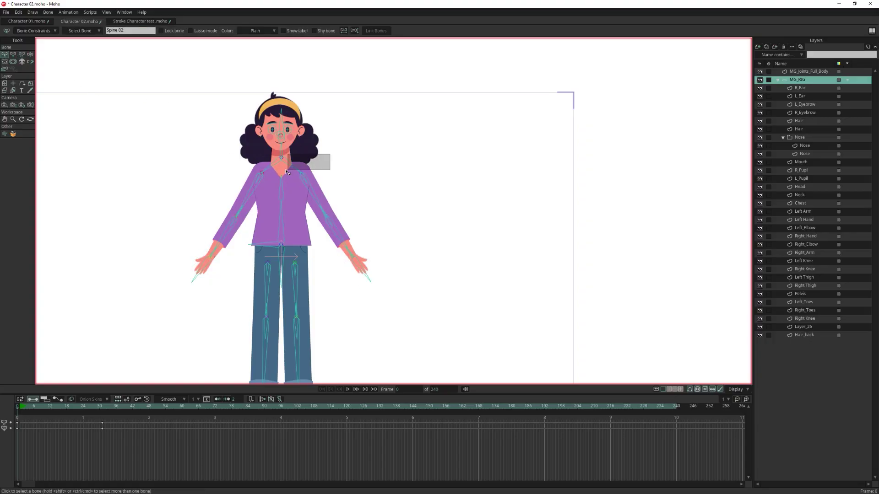
key("t")
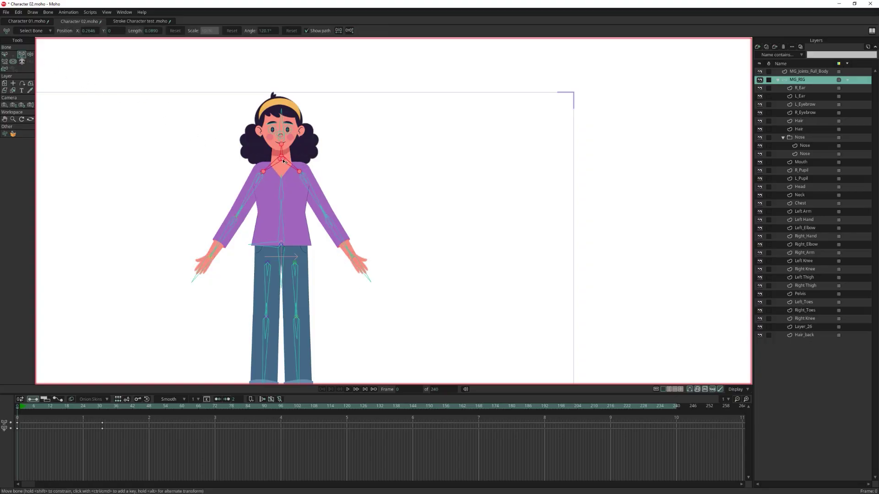
left_click_drag(284, 161, 289, 182)
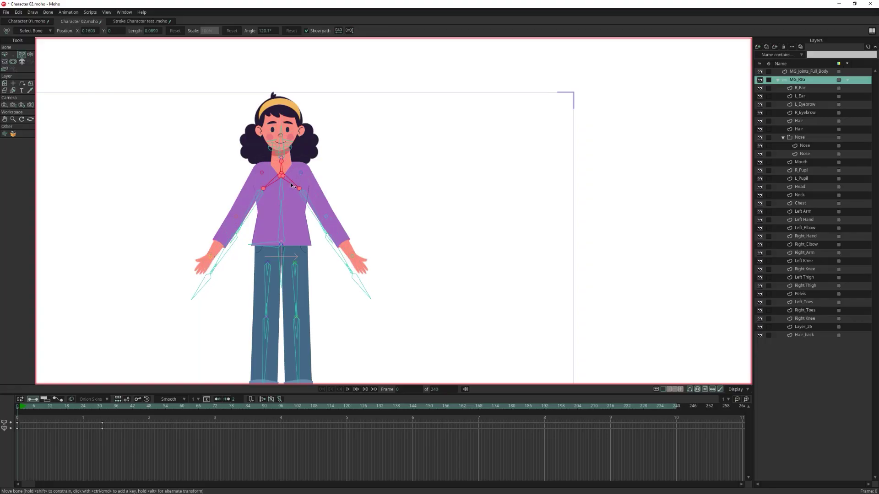
- Reposition the left shoulder and left arm bones so the arm chain lines up with the left sleeve
left_click(4, 55)
left_click(163, 143)
left_click(291, 183)
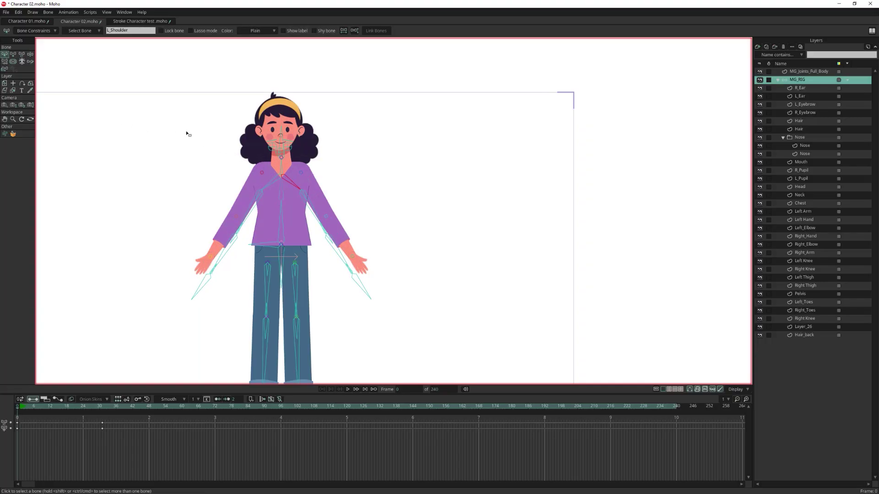
left_click(23, 54)
left_click_drag(295, 177, 322, 202)
left_click(322, 202)
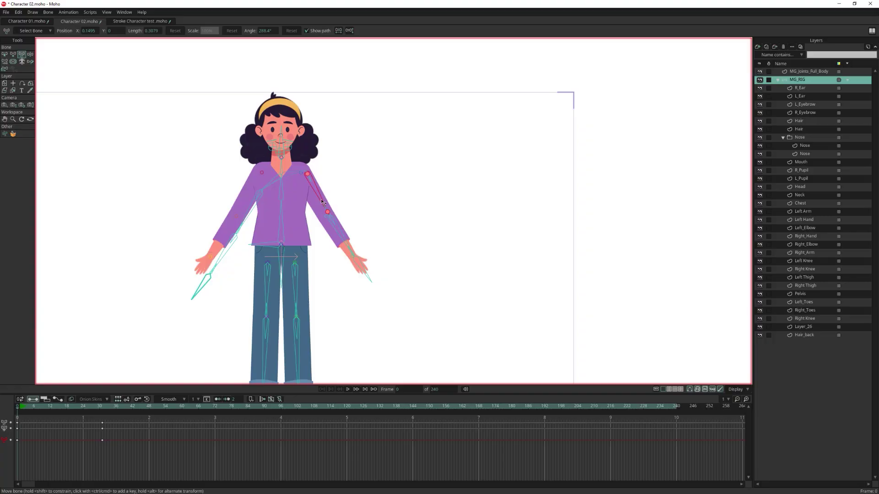
- Select and delete all bones in the MG_RIG layer
scroll(321, 201, "up", 1)
scroll(322, 201, "down", 2)
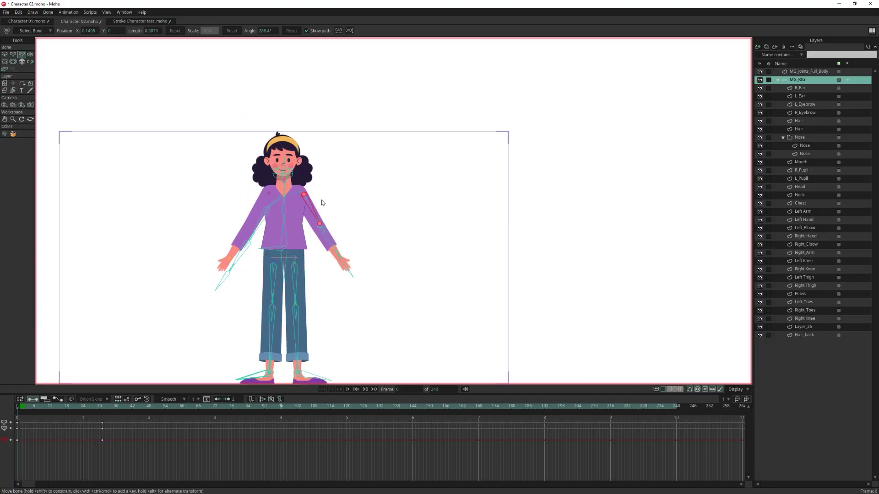
left_click(5, 53)
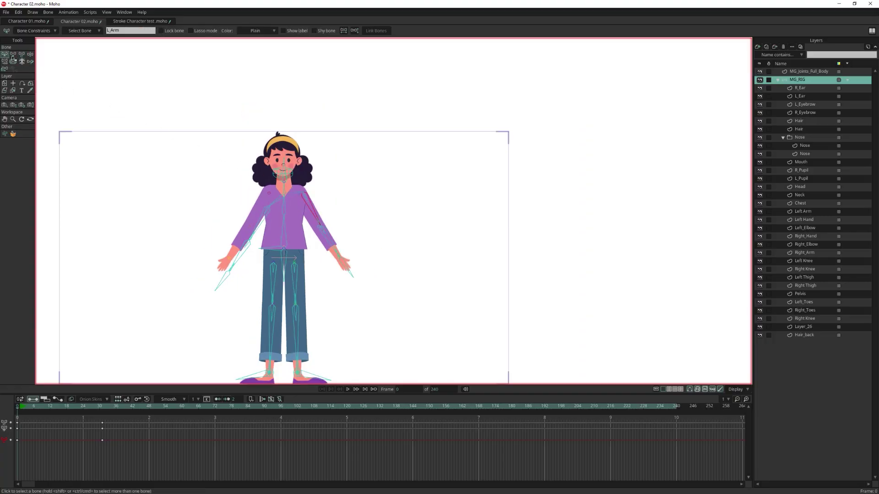
scroll(213, 91, "down", 1)
left_click_drag(418, 121, 77, 384)
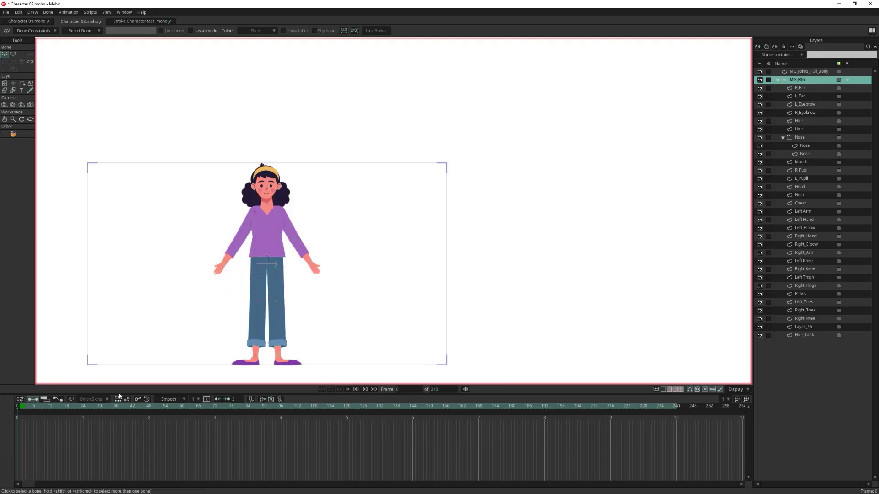
- On the MG_Joints_Full_Body layer, move the neck joint circle straight down to the collar, between the shoulders
scroll(278, 201, "down", 2)
scroll(272, 203, "up", 8)
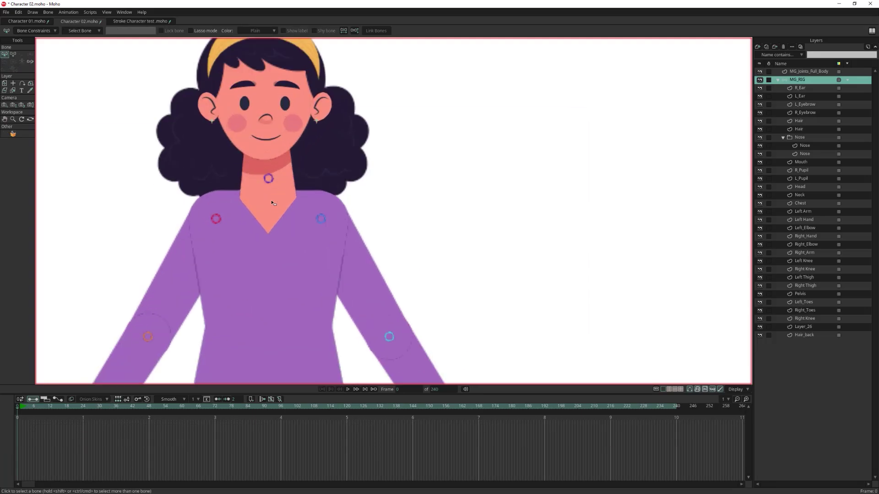
right_click(268, 181, "alt")
left_click(12, 54)
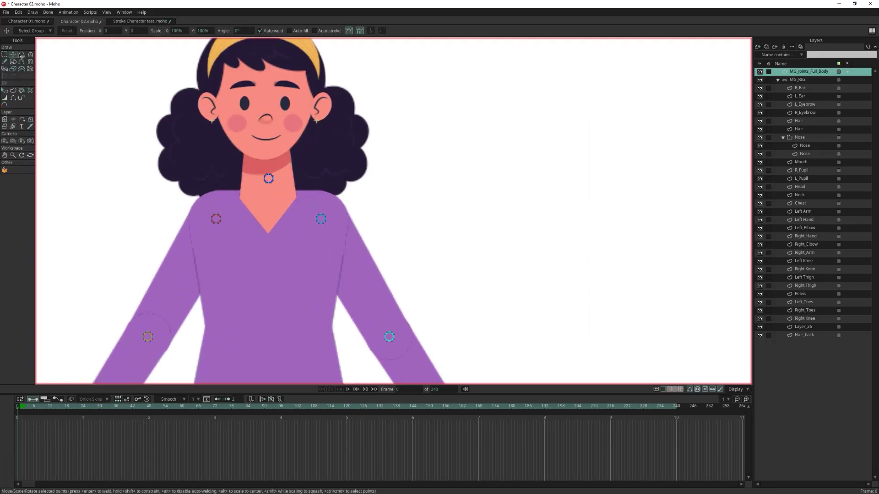
left_click(271, 179)
left_click(269, 179)
left_click(270, 183)
left_click_drag(276, 187, 272, 208)
- Reset the toolbox joints and regenerate the Full Body Rig bones with the lowered neck joint
left_click(5, 170)
left_click(50, 31)
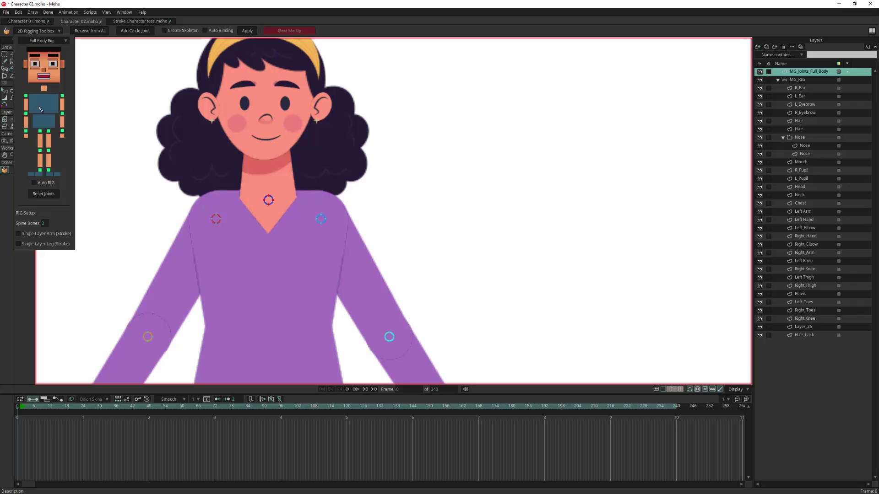
scroll(230, 208, "up", 2)
scroll(237, 233, "down", 5)
left_click_drag(234, 260, 275, 186)
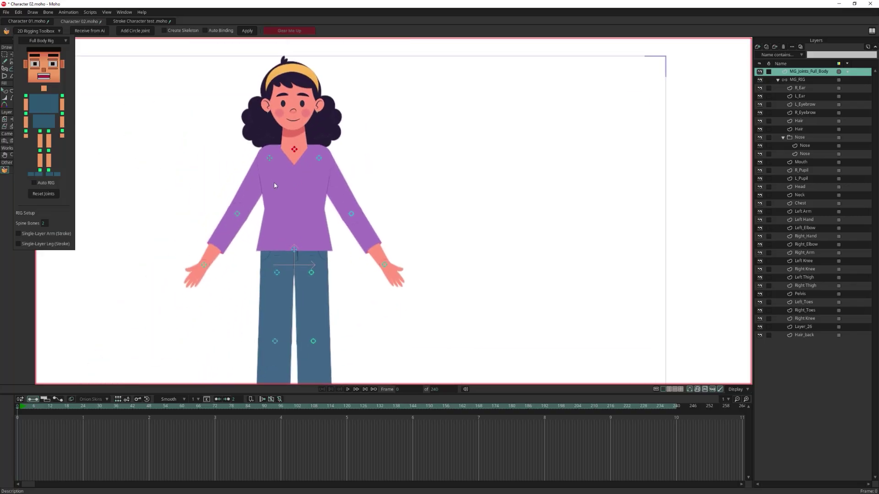
left_click(46, 194)
left_click(247, 31)
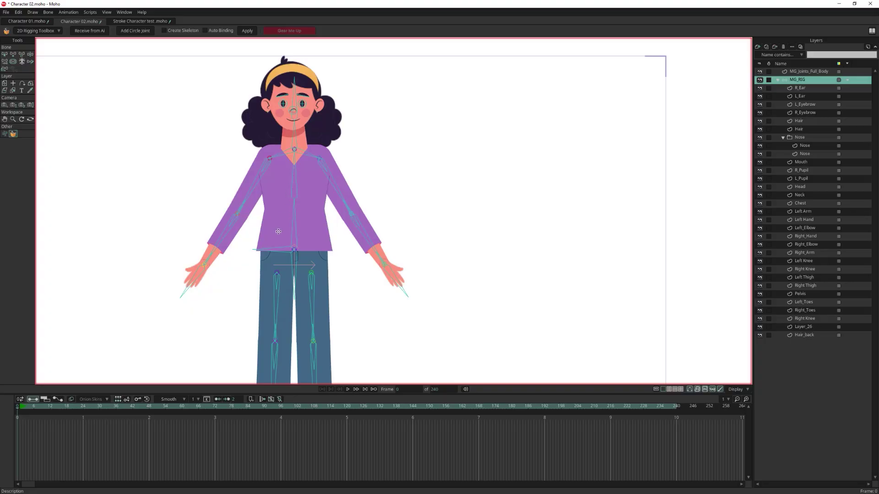
- Examine the regenerated skeleton's bone placement from the torso down to the feet
left_click_drag(278, 232, 283, 169)
scroll(291, 255, "up", 2)
scroll(292, 255, "down", 5)
left_click_drag(284, 323, 267, 305)
scroll(276, 195, "up", 3)
scroll(275, 207, "up", 2)
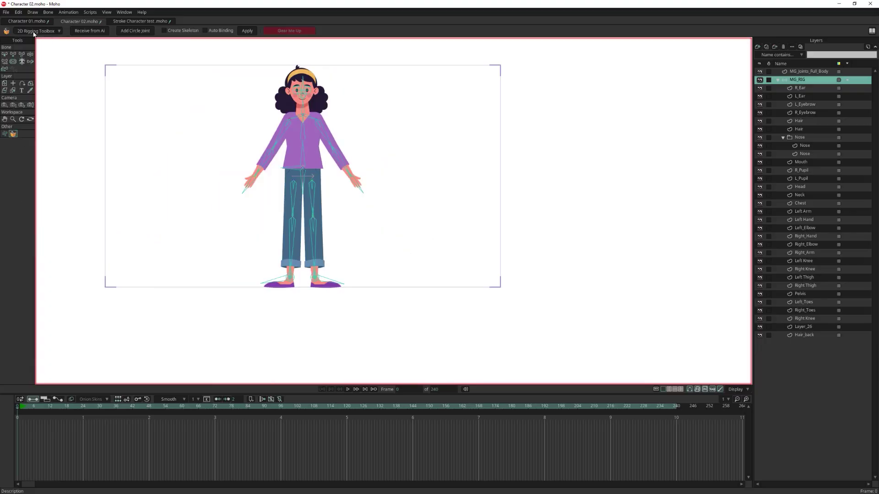
scroll(302, 128, "down", 2)
scroll(306, 119, "up", 4)
- Adjust the eyebrow bones with the Transform Bone tool so each chain follows its eyebrow's shape
left_click_drag(306, 119, 273, 316)
scroll(261, 228, "up", 4)
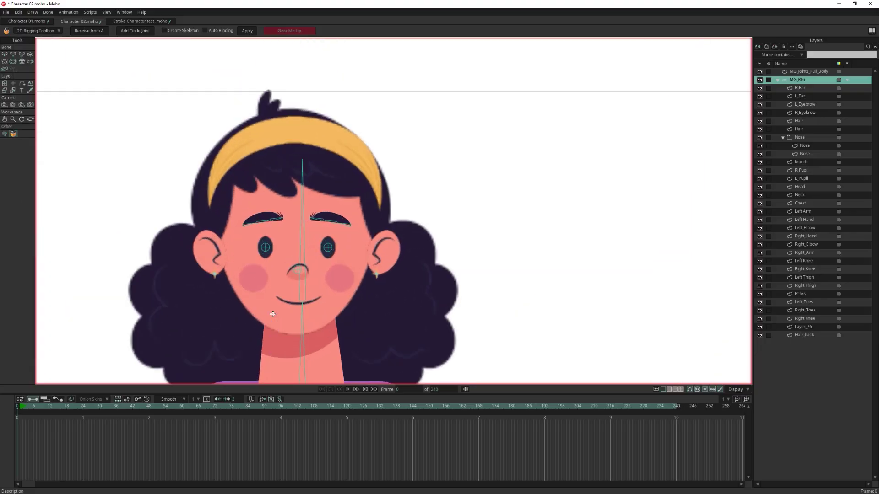
left_click(22, 54)
scroll(172, 190, "down", 2)
scroll(172, 189, "up", 6)
left_click_drag(222, 209, 312, 198)
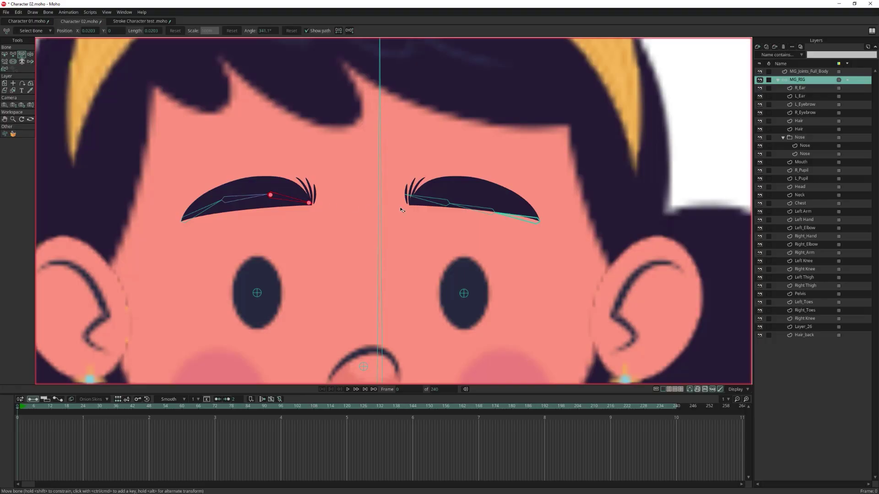
mouse_move(519, 214)
left_mouse_down()
mouse_move(526, 206)
mouse_move(512, 204)
left_mouse_up()
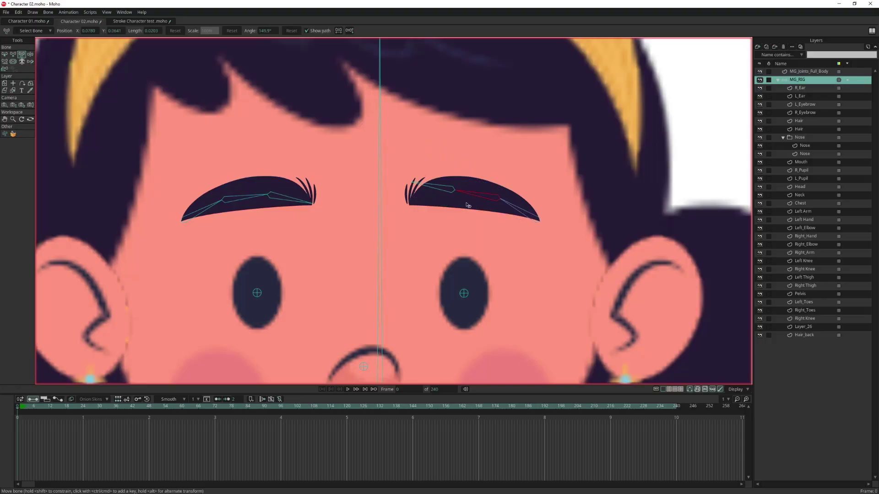
left_click(430, 202)
- Examine how the points of the R_Eyebrow and L_Eyebrow layers are bound to their eyebrow bones
scroll(451, 186, "down", 1)
right_click(268, 198, "alt")
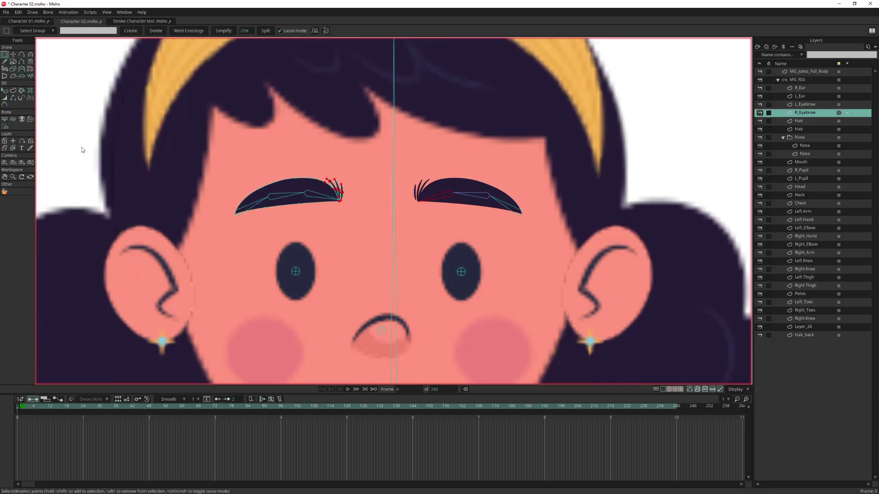
left_click(5, 127)
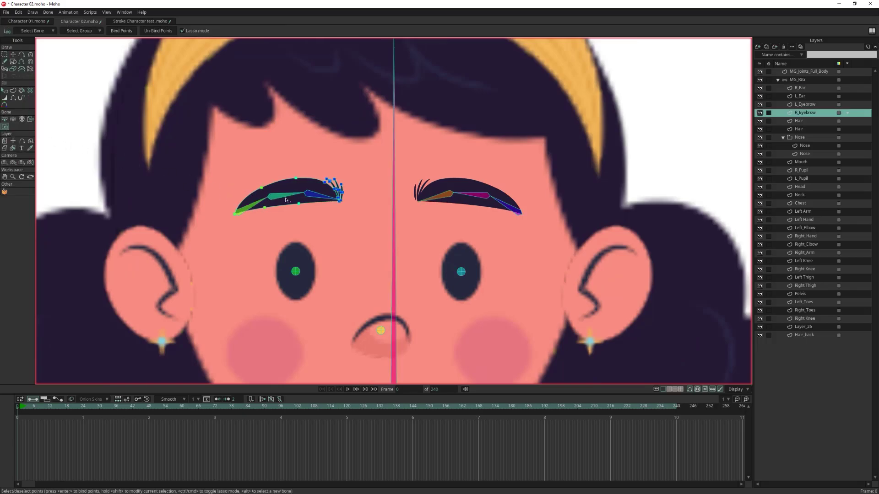
left_click(510, 207, "ctrl+alt")
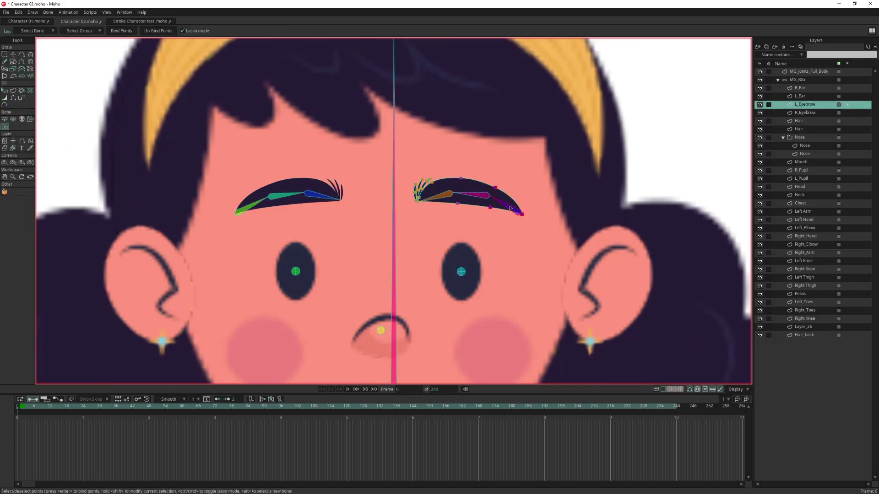
left_click(480, 196)
left_click(435, 198)
- Select the Chest layer and examine its point binding to the spine and shoulder bones
scroll(411, 202, "down", 10)
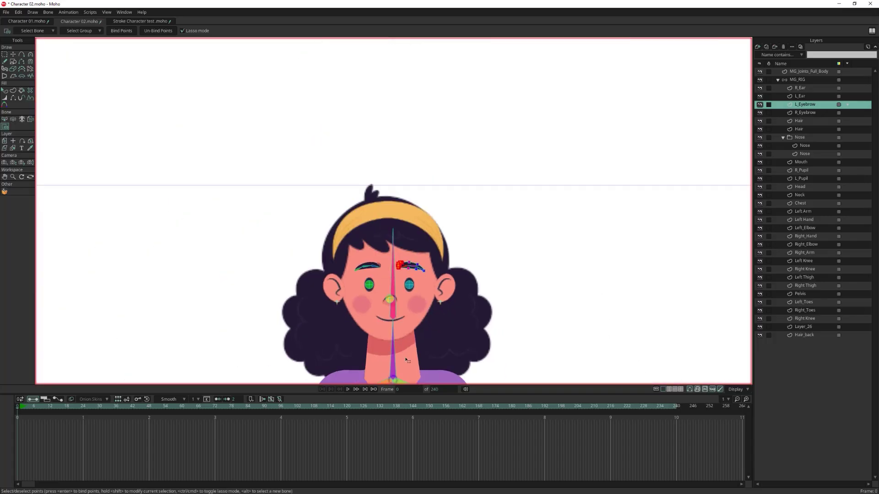
scroll(405, 359, "down", 2)
left_click_drag(406, 360, 407, 140)
left_click(379, 269, "ctrl+alt")
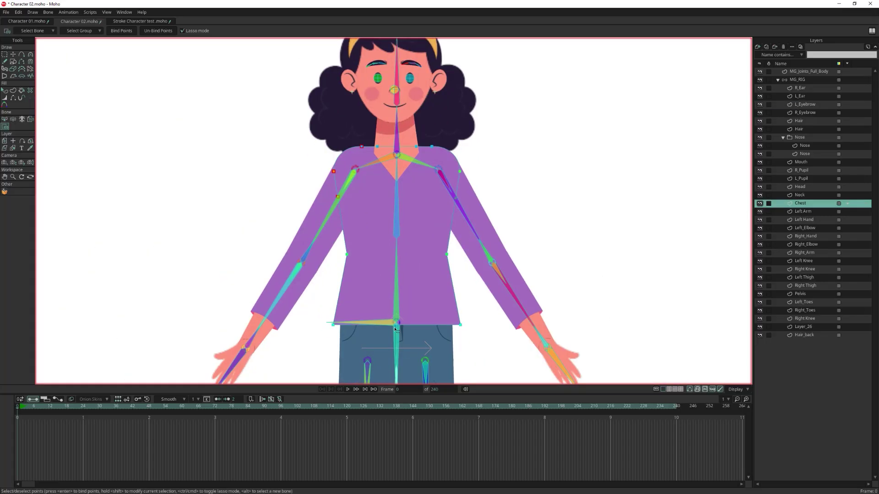
- Test the torso at frame 51 with the Chest layer's two waist points deleted, and undo the test and the deletion
left_click(4, 54)
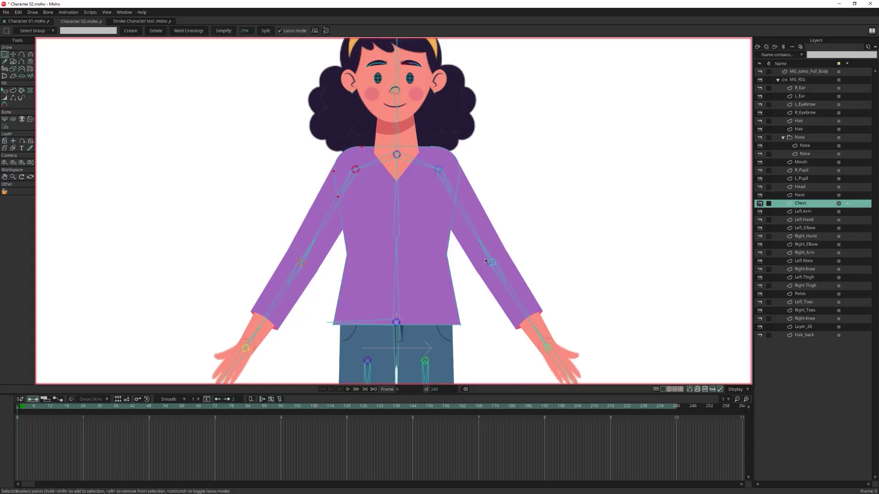
mouse_move(485, 259)
left_mouse_down()
mouse_move(388, 280)
mouse_move(331, 263)
mouse_move(399, 238)
mouse_move(464, 247)
left_mouse_up()
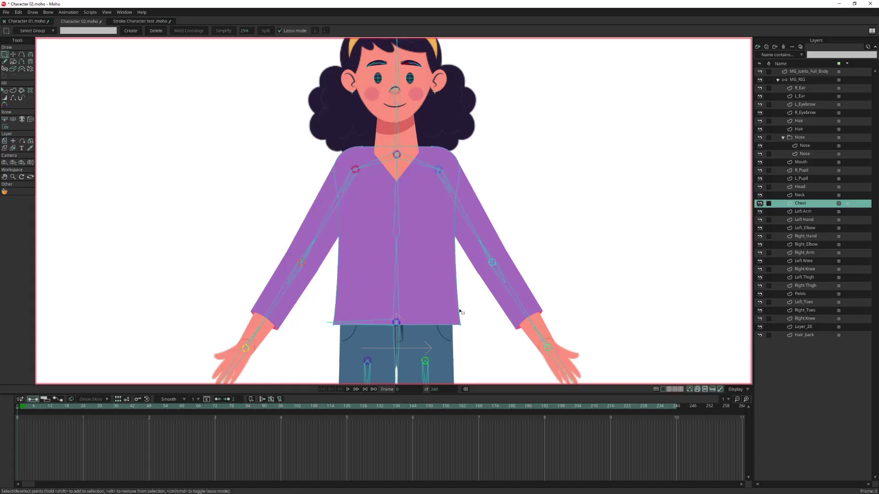
left_click_drag(67, 406, 157, 407)
left_click(811, 80)
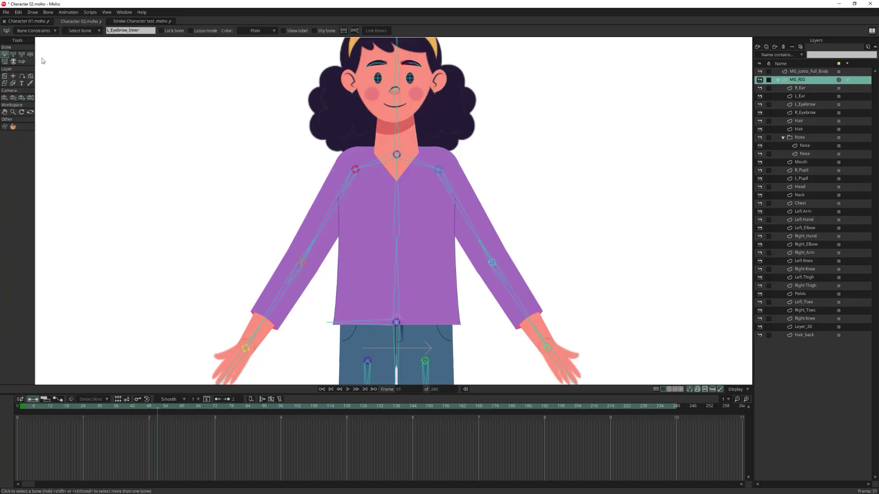
left_click(21, 54)
left_click_drag(402, 213, 421, 218)
key("ctrl+z")
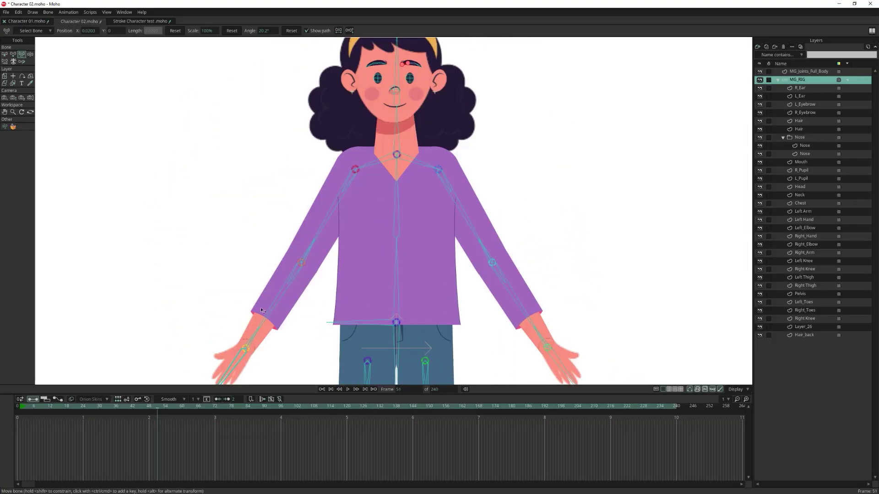
key("ctrl+z")
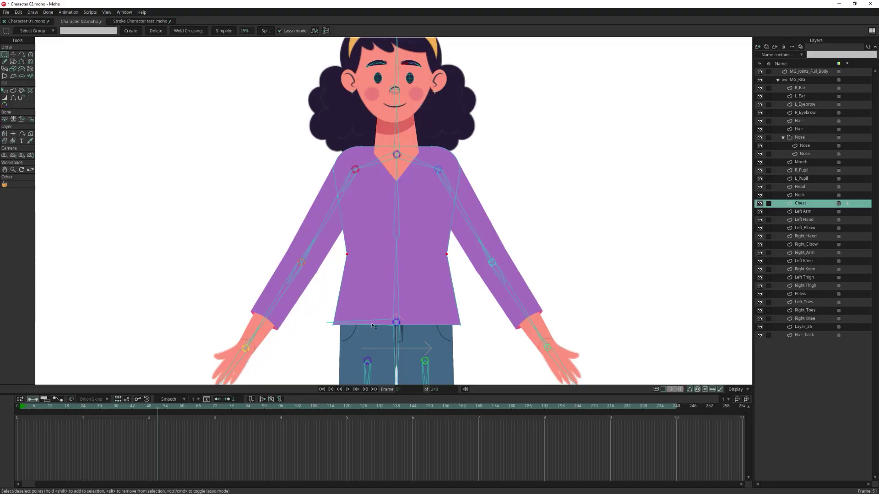
- Switch to the Stroke Character test document and examine which layers form the sleeves, legs, torso, head and eyebrow
scroll(371, 326, "down", 3)
left_click(30, 119)
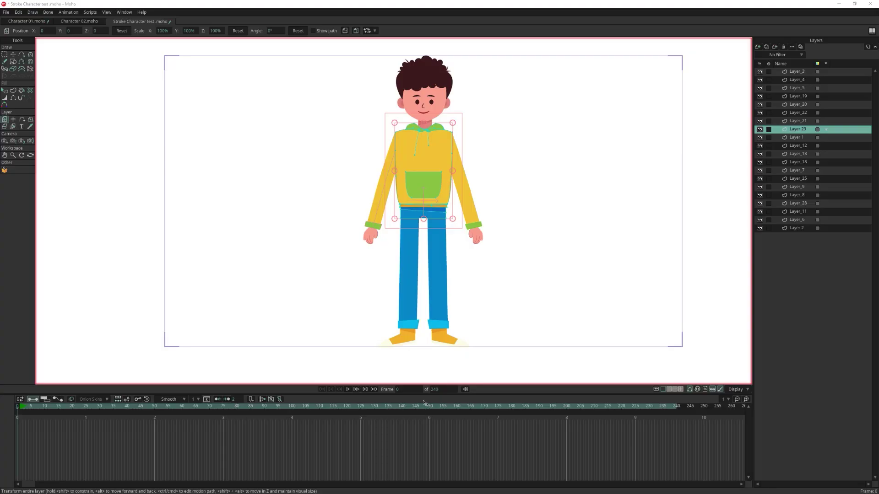
left_click(387, 178)
left_click(464, 199)
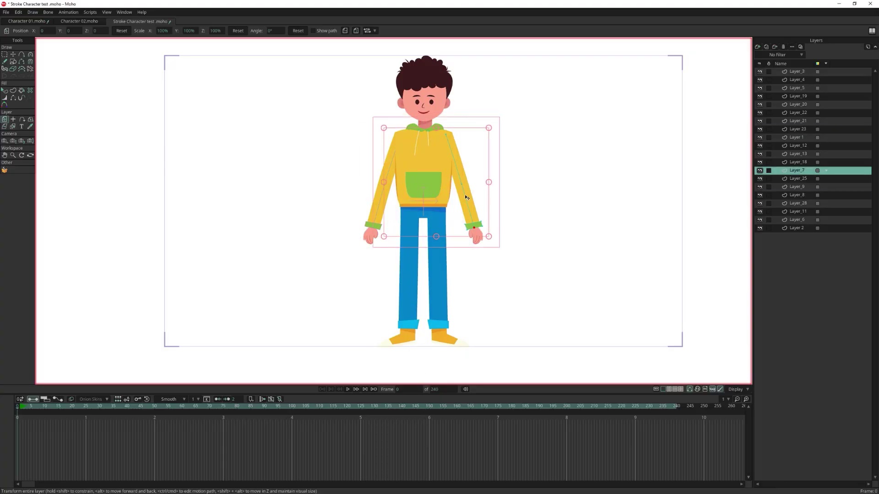
left_click(415, 276)
left_click(438, 251)
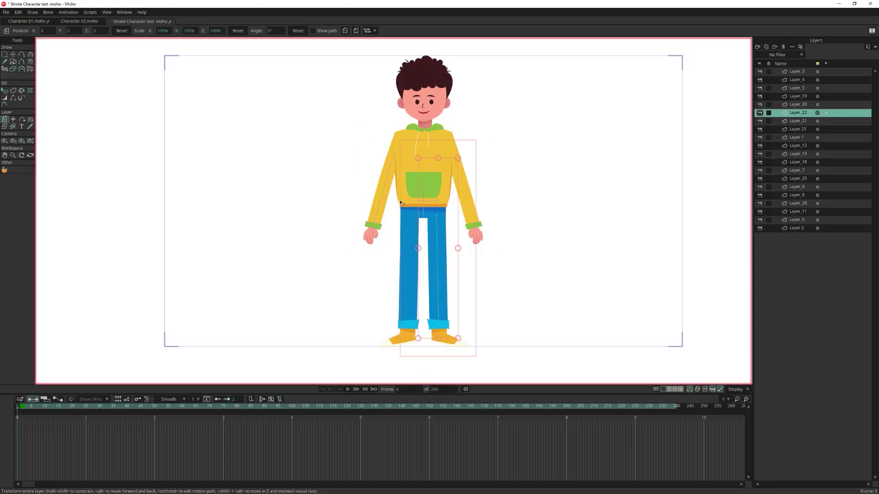
left_click(392, 190)
left_click(415, 157)
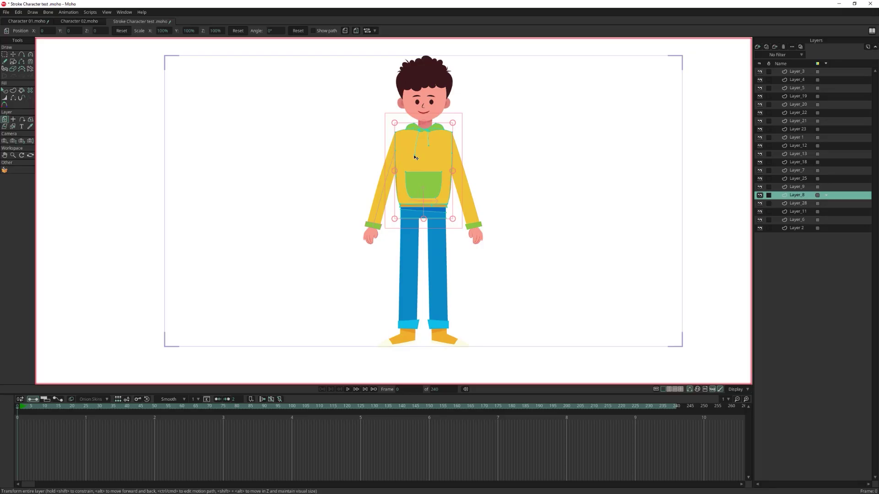
left_click(423, 91)
scroll(423, 91, "up", 5)
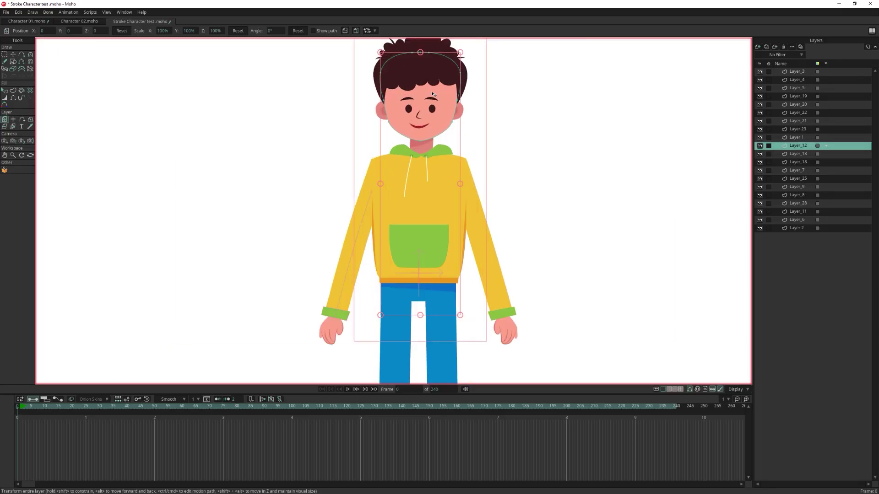
left_click(379, 110)
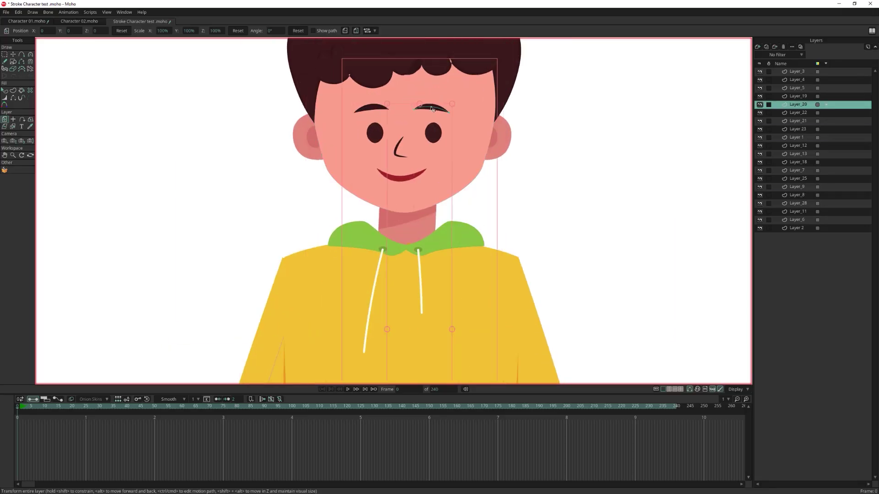
scroll(413, 218, "down", 5)
scroll(412, 218, "down", 3)
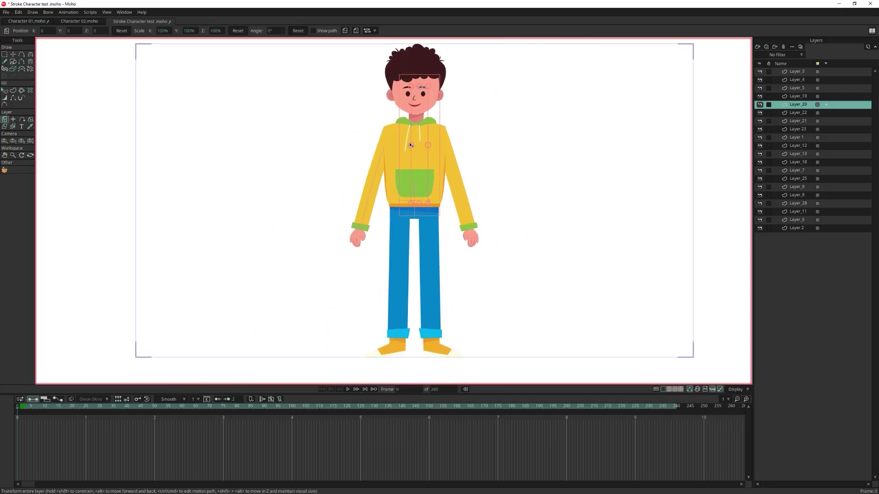
- Show the 2D Rigging Toolbox's Full Body Rig panel and duplicate Layer_3, which holds both eyes
left_click(5, 170)
left_click(47, 33)
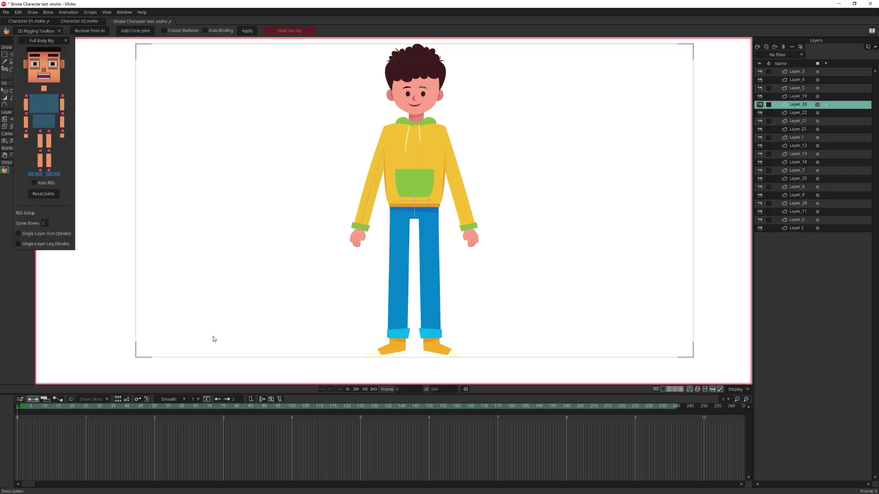
left_click(795, 72)
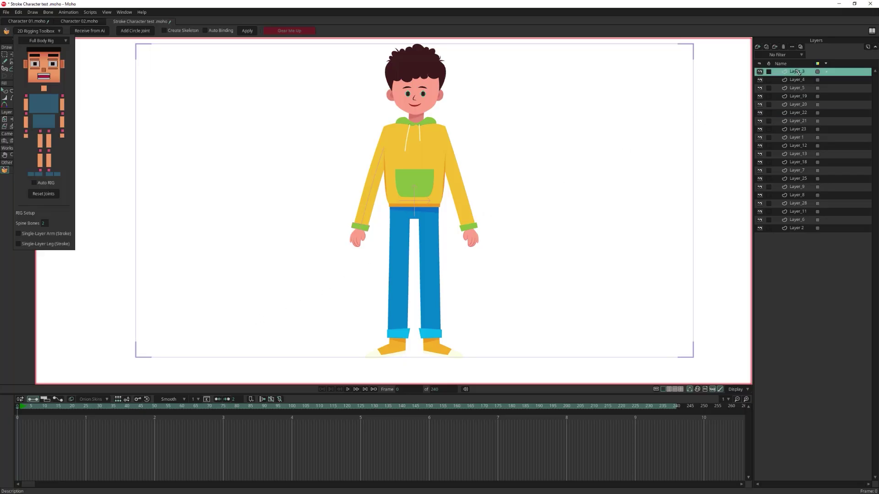
scroll(410, 101, "up", 5)
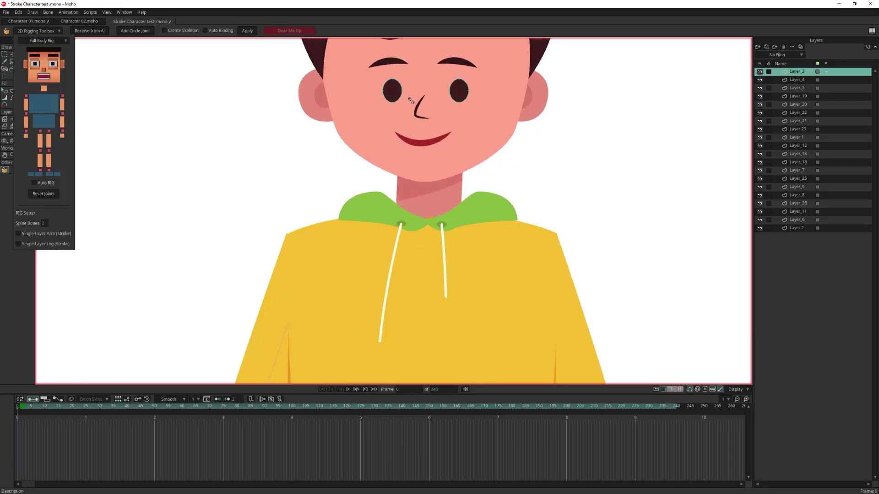
left_click_drag(410, 102, 388, 199)
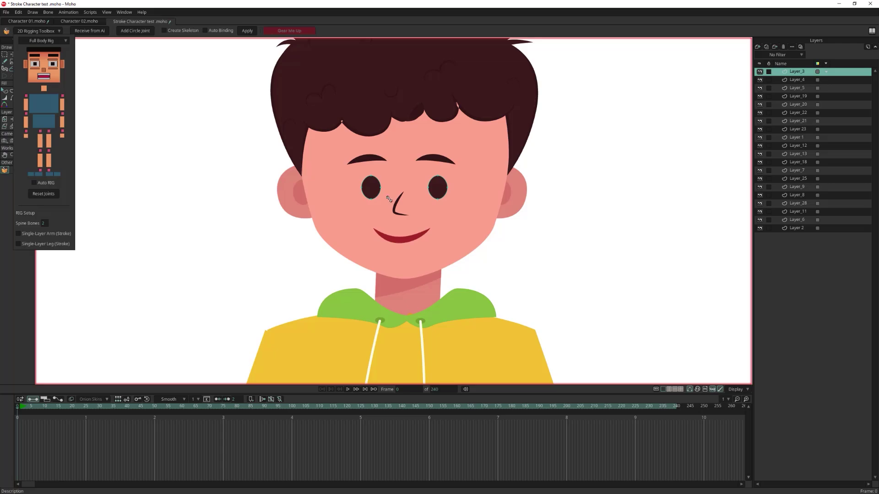
left_click(766, 46)
- Separate the eyes by deleting the character's left eye from Layer_3 2 and the right eye from Layer_3
left_click(4, 54)
mouse_move(480, 211)
left_mouse_down()
mouse_move(457, 208)
mouse_move(418, 169)
mouse_move(475, 239)
left_mouse_up()
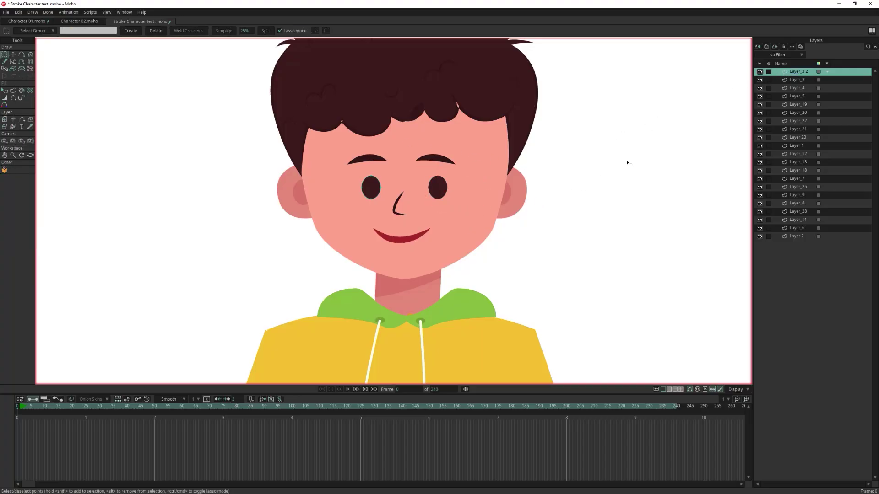
left_click(798, 80)
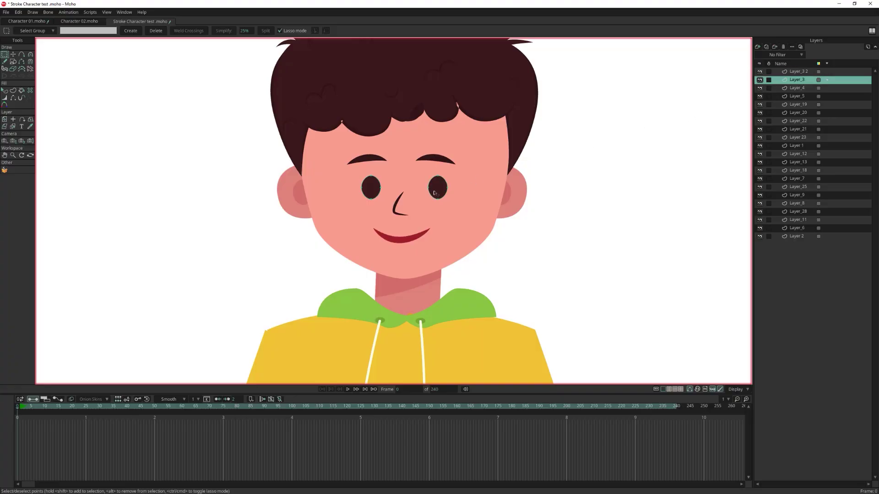
mouse_move(397, 207)
left_mouse_down()
mouse_move(361, 205)
mouse_move(391, 215)
mouse_move(396, 208)
left_mouse_up()
- Check the layers from Layer_4 down to Layer_22 to see which body part each one holds
left_click(801, 88)
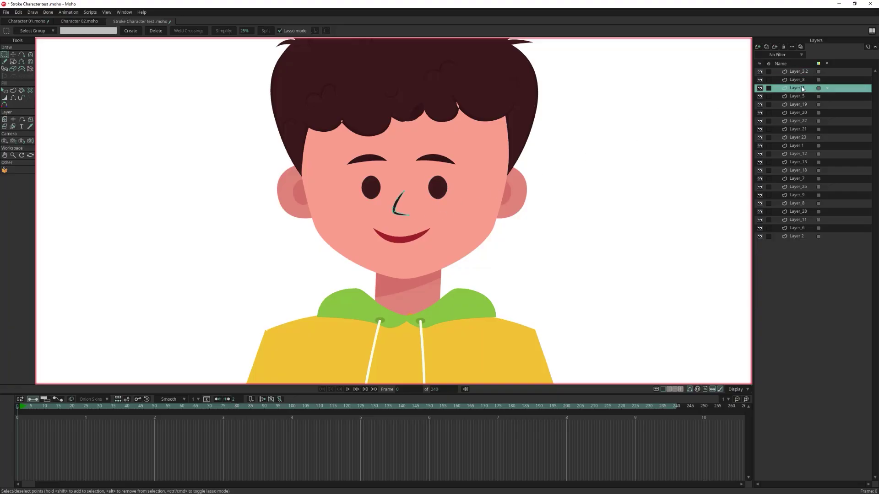
left_click(803, 96)
left_click(803, 104)
left_click(803, 113)
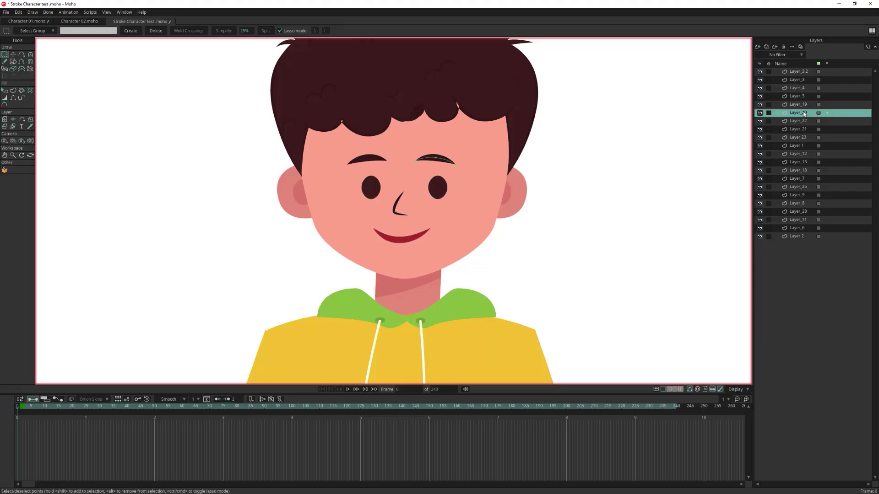
left_click(803, 121)
- Add a knee point midway along each leg stroke on Layer_22 and Layer_18 with the Add Point tool
scroll(437, 213, "down", 5)
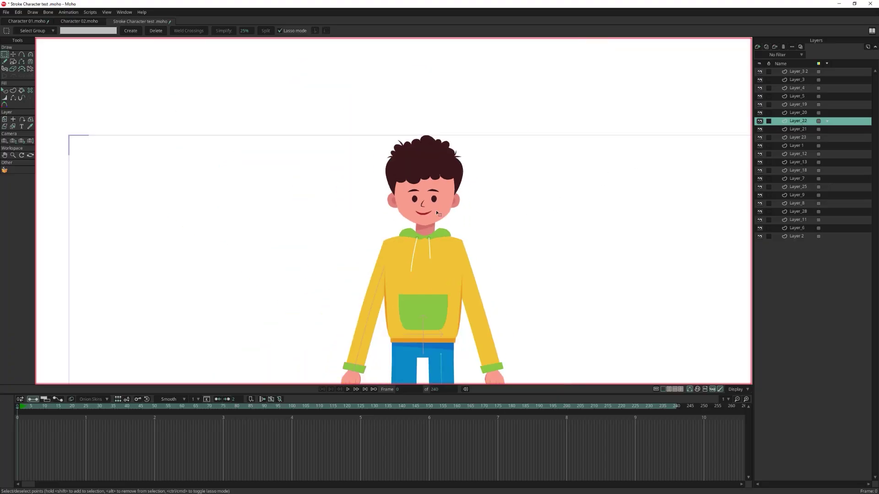
scroll(437, 213, "down", 5)
scroll(486, 273, "up", 8)
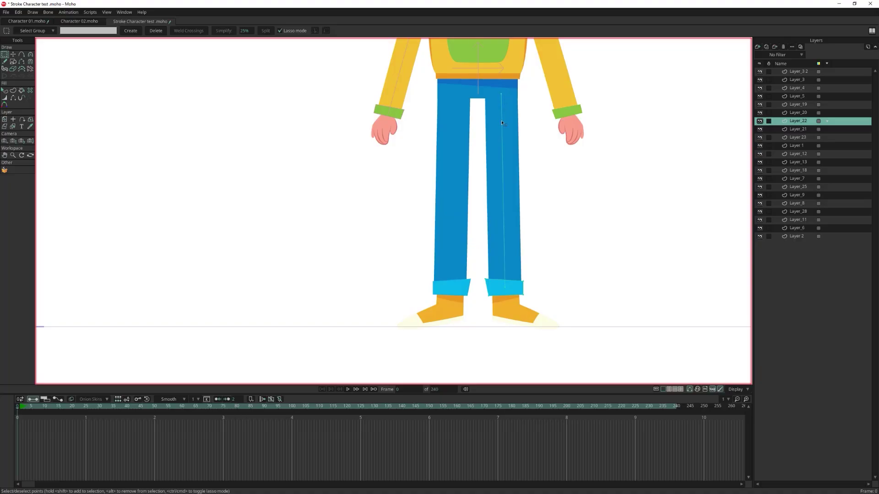
key("a")
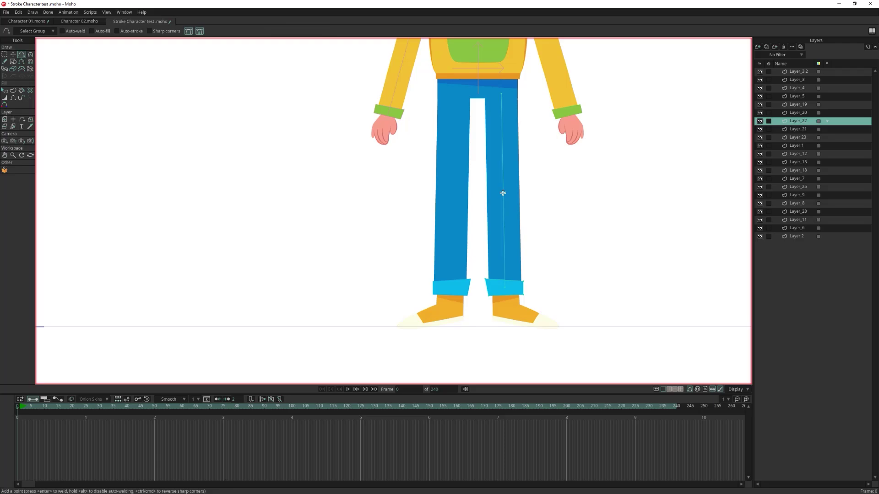
left_click(503, 193)
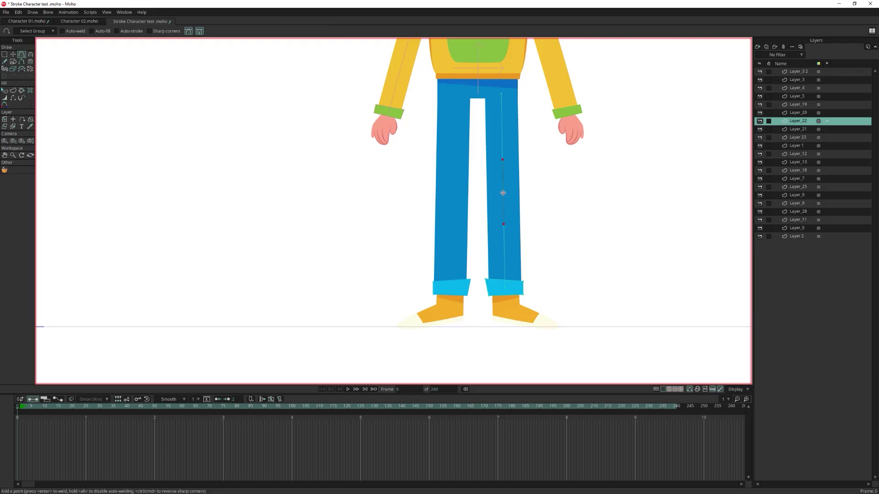
left_click(452, 194, "ctrl+alt")
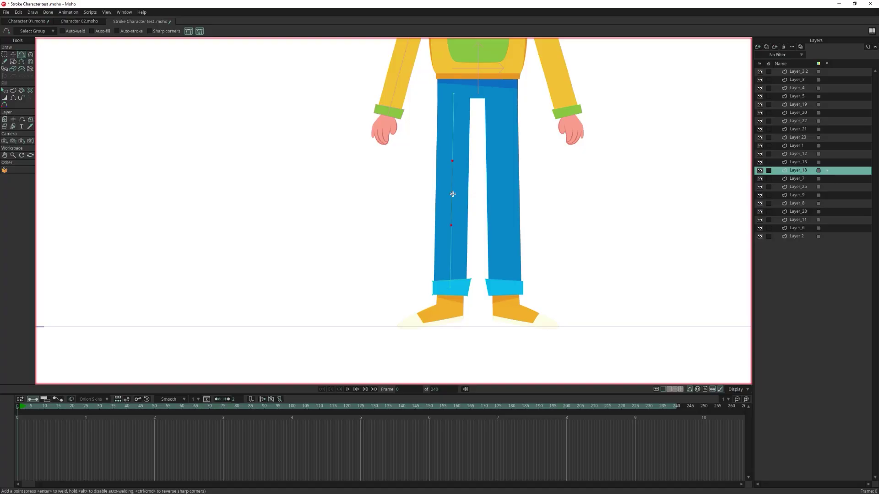
left_click(452, 194)
- Examine the existing points along the arm strokes on Layer_7 and Layer_8
scroll(530, 173, "down", 5)
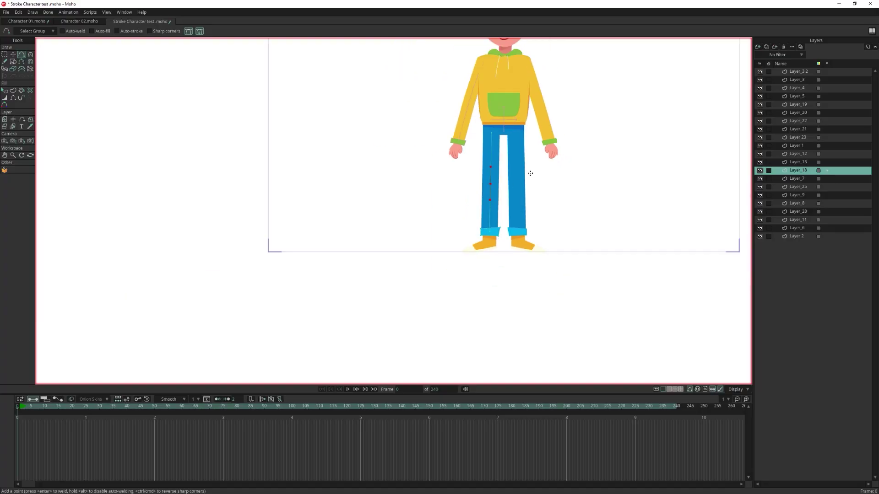
left_click(793, 180)
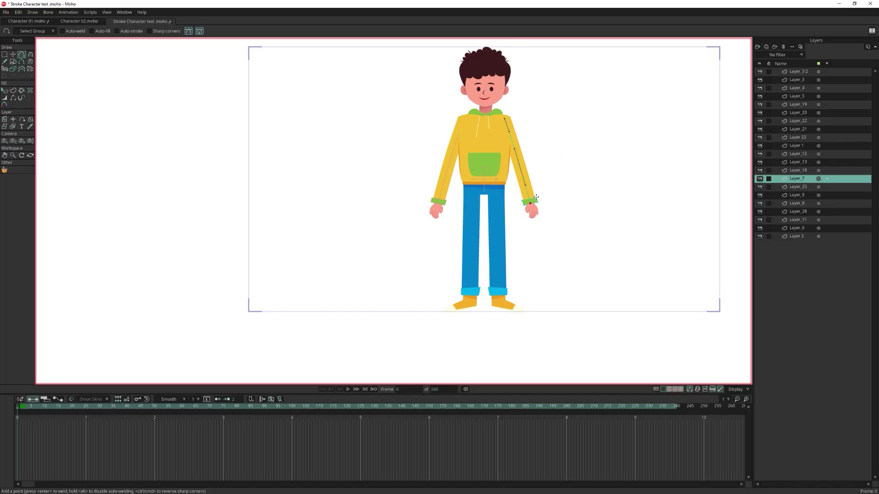
scroll(535, 196, "down", 3)
scroll(556, 170, "up", 5)
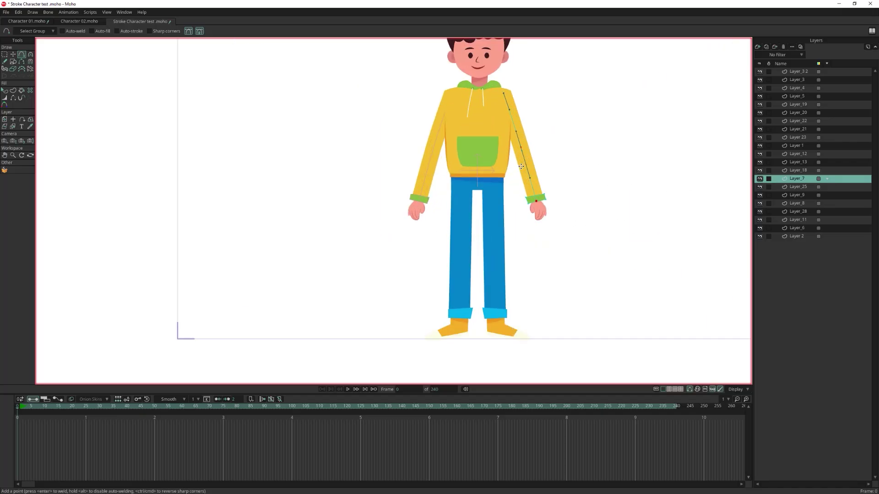
left_click(801, 188)
left_click(791, 195)
right_click(430, 170, "alt")
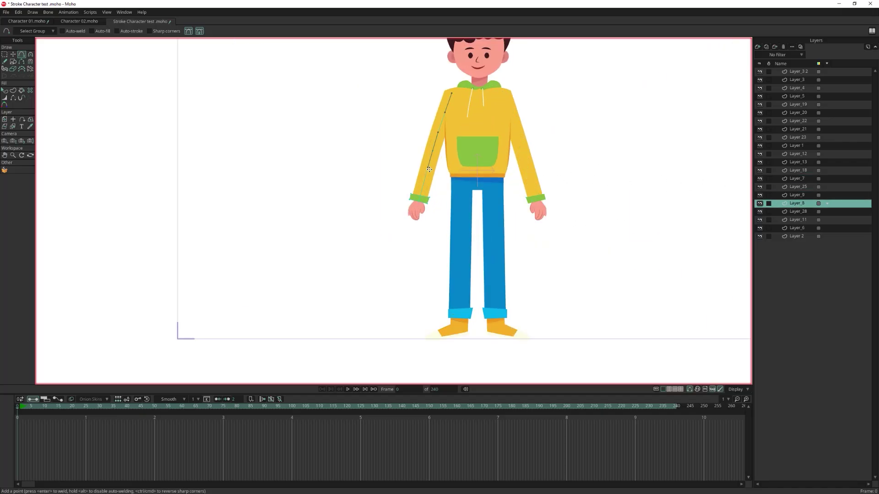
left_click_drag(502, 67, 500, 184)
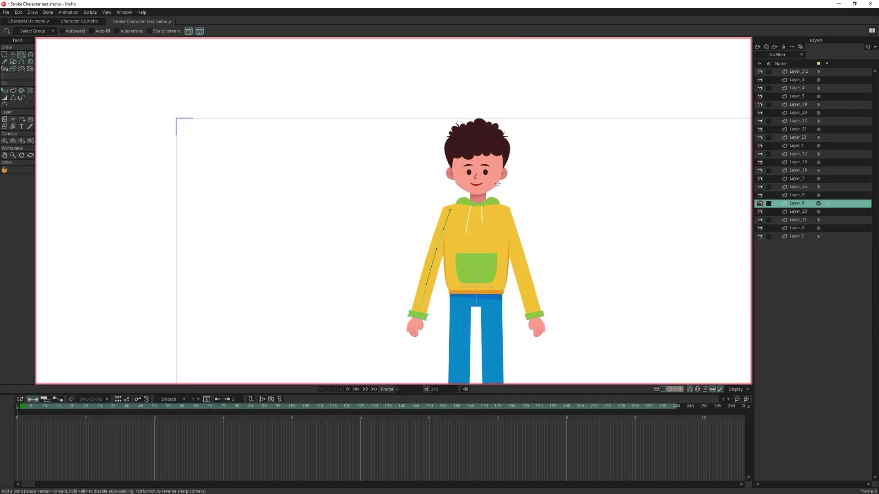
- Assign Layer_3 2 as R_Pupil and Layer_3 as L_Pupil with the 2D Rigging Toolbox's full-body figure
left_click(4, 170)
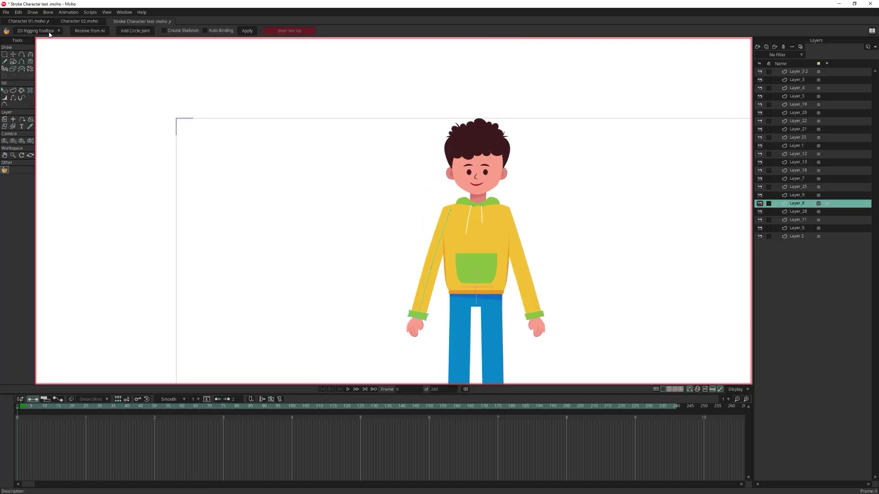
left_click(800, 72)
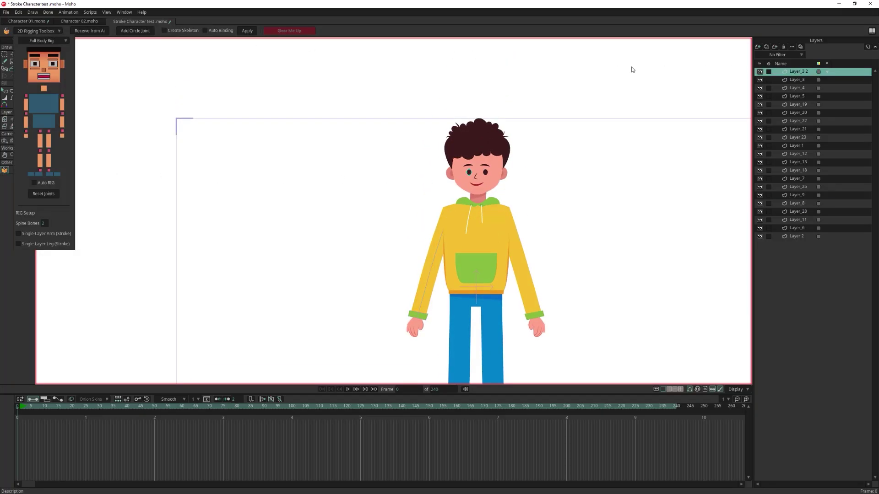
left_click(35, 65)
right_click(486, 172, "alt")
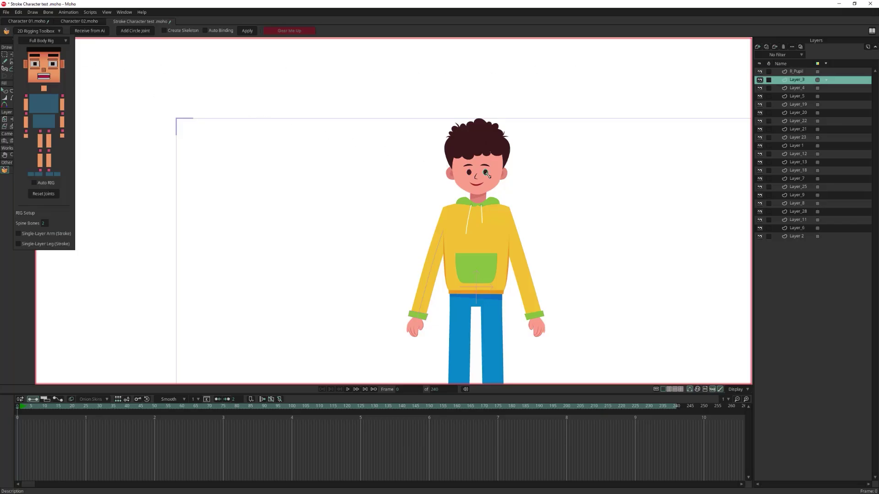
left_click(56, 65)
- Assign the front hair layer as Hair and the two ear layers as L_Ear and R_Ear on the full-body figure
scroll(500, 170, "up", 5)
right_click(421, 94, "alt")
left_click(43, 50)
left_click(493, 181, "ctrl+alt")
left_click(62, 64)
right_click(371, 185, "alt")
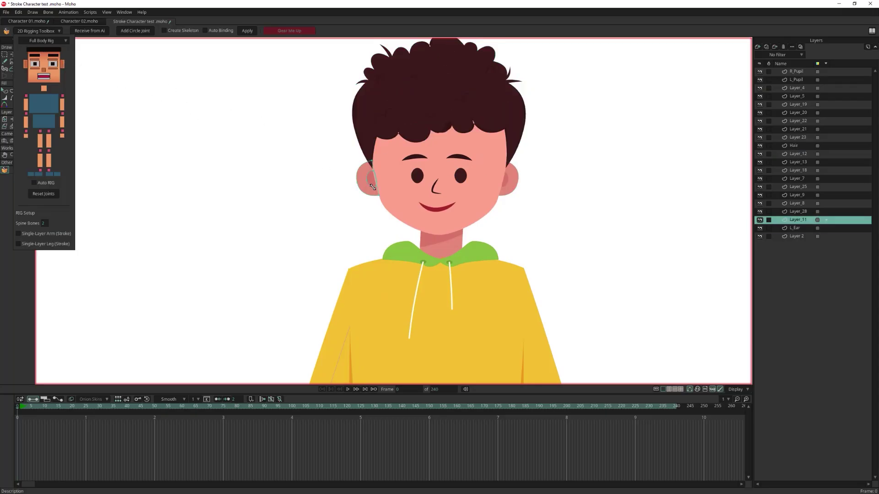
left_click(25, 64)
- Assign Layer_19 as R_Eyebrow and Layer_20 as L_Eyebrow on the toolbox's full-body figure
left_click(414, 158, "ctrl+alt")
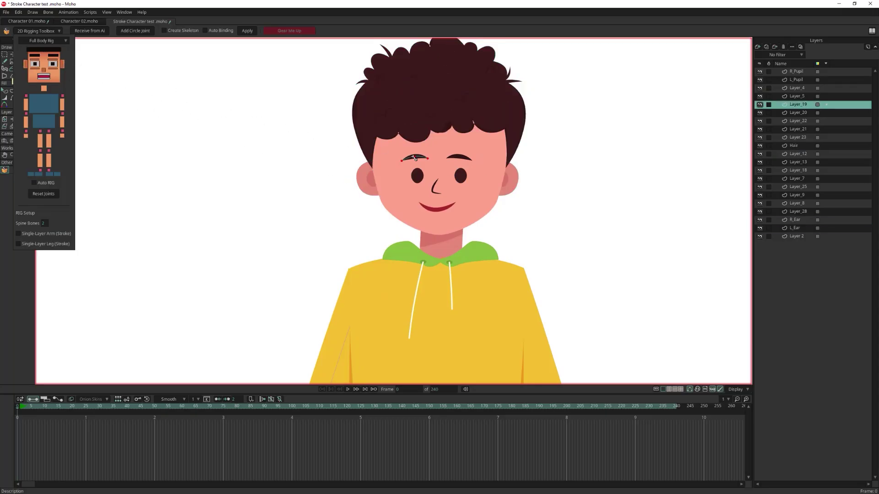
left_click(36, 57)
left_click(461, 159, "ctrl+alt")
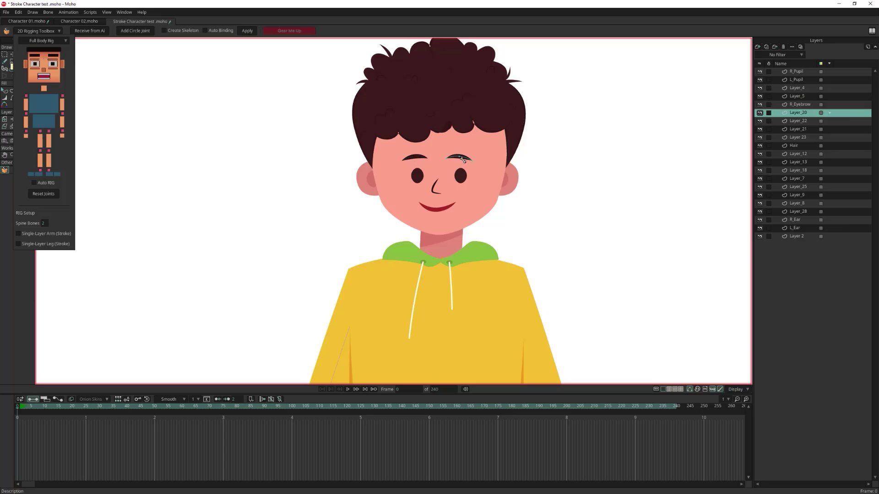
left_click(54, 57)
left_click(461, 175, "ctrl+alt")
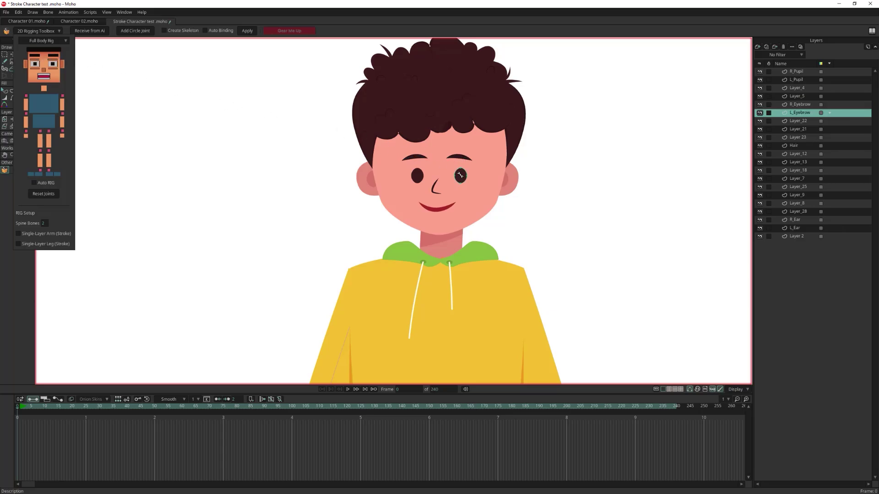
- Assign the nose on Layer_4 as Nose and the smile on Layer_5 as Mouth
left_click(433, 188, "ctrl+alt")
left_click(43, 70)
left_click(432, 208, "ctrl+alt")
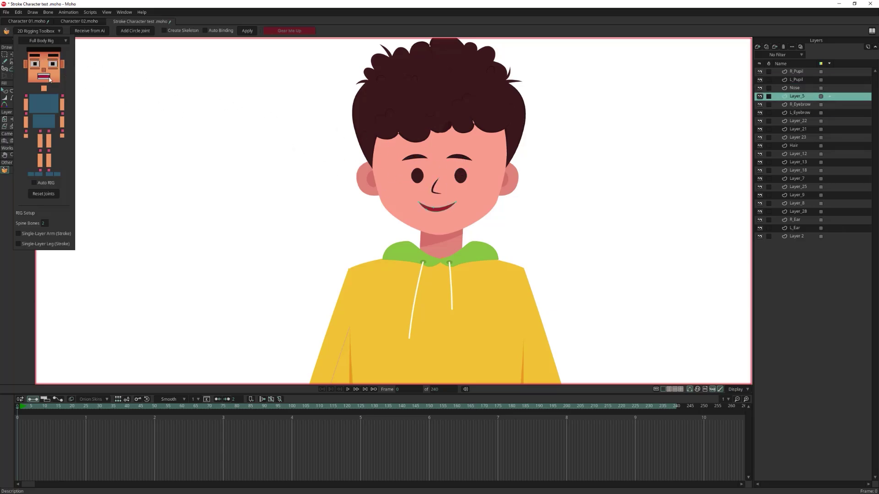
left_click(49, 78)
- Assign Layer_13 as Neck and the hoodie body on Layer 23 as Chest
left_click(452, 243, "ctrl+alt")
left_click(44, 89)
left_click(477, 314, "ctrl+alt")
left_click_drag(476, 314, 508, 153)
left_click(43, 103)
- Assign the arm strokes on Layer_8 and Layer_7 as Right Arm and Left Arm
left_click(361, 192, "ctrl+alt")
left_click_drag(372, 270, 418, 227)
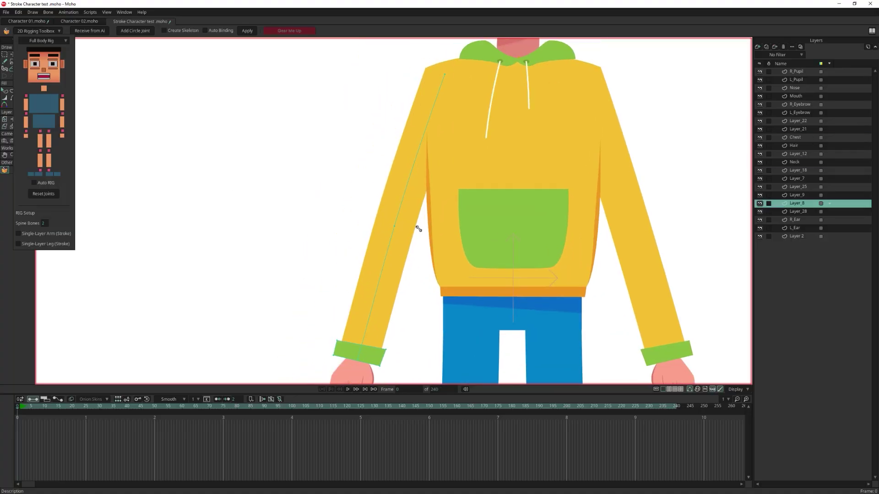
left_click(26, 106)
left_click(613, 167, "ctrl+alt")
left_click(62, 105)
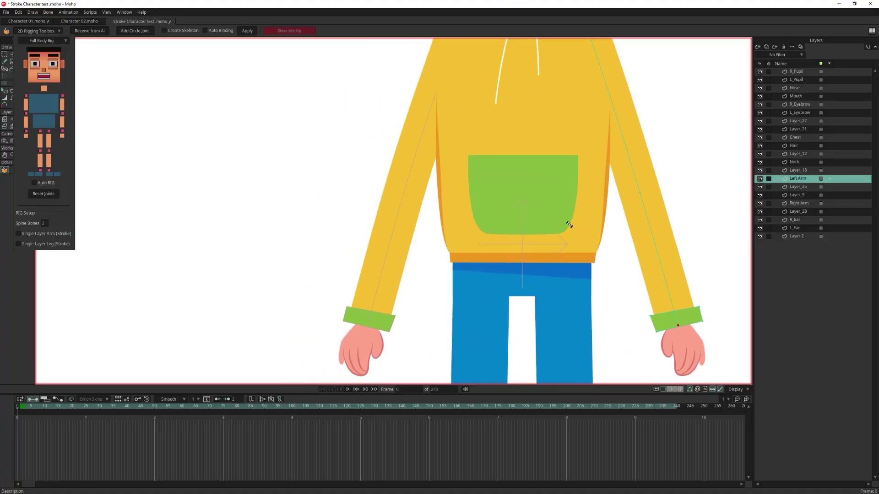
- Assign the leg strokes on Layer_18 and Layer_22 as Right Thigh and Left Thigh
left_click(489, 193, "ctrl+alt")
left_click(40, 142)
left_click(563, 189, "ctrl+alt")
left_click(48, 142)
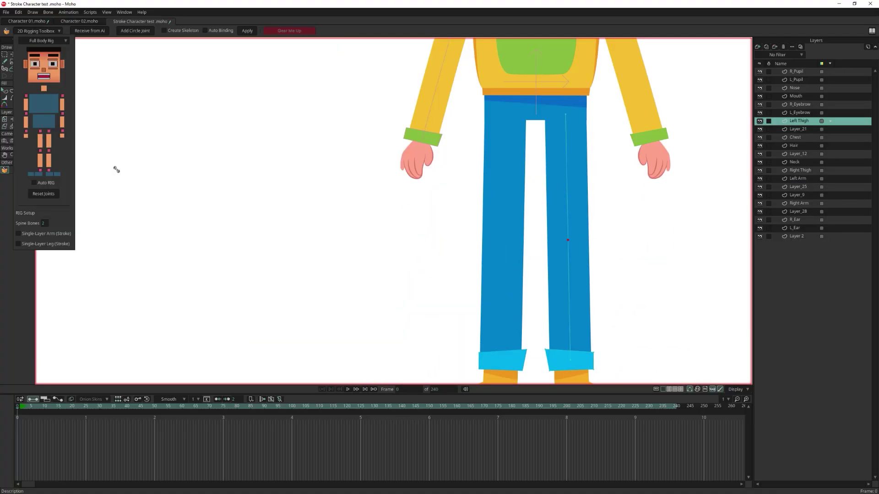
- Assign the foot layers Layer_9 and Layer_21 as Right Toes and Left Toes
scroll(511, 197, "down", 3)
left_click(504, 298, "ctrl+alt")
left_click(38, 174)
left_click(550, 292, "ctrl+alt")
left_click(49, 174)
left_click_drag(569, 134, 558, 217)
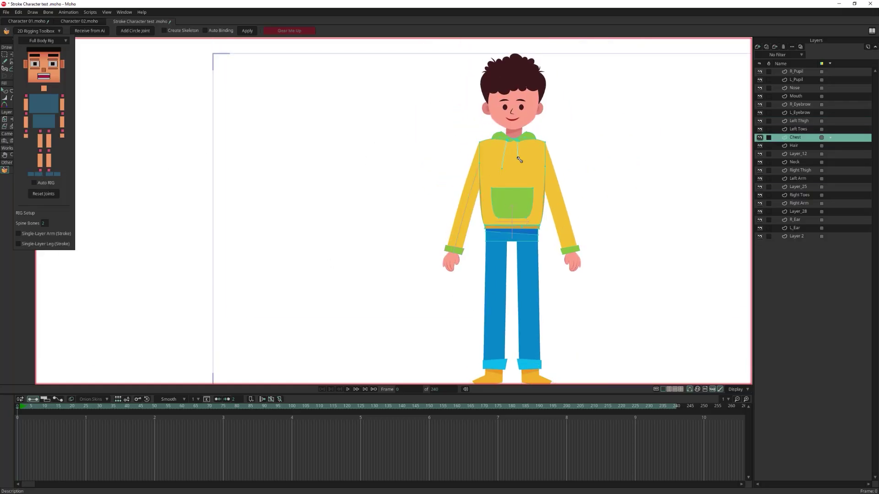
- Assign the face on Layer_12 as Head and select Layer 2
left_click(515, 131, "ctrl+alt")
left_click(54, 78)
left_click(798, 238)
- Register the Right Arm stroke's points as the shoulder, elbow and wrist joints on the full-body figure
scroll(637, 255, "up", 3)
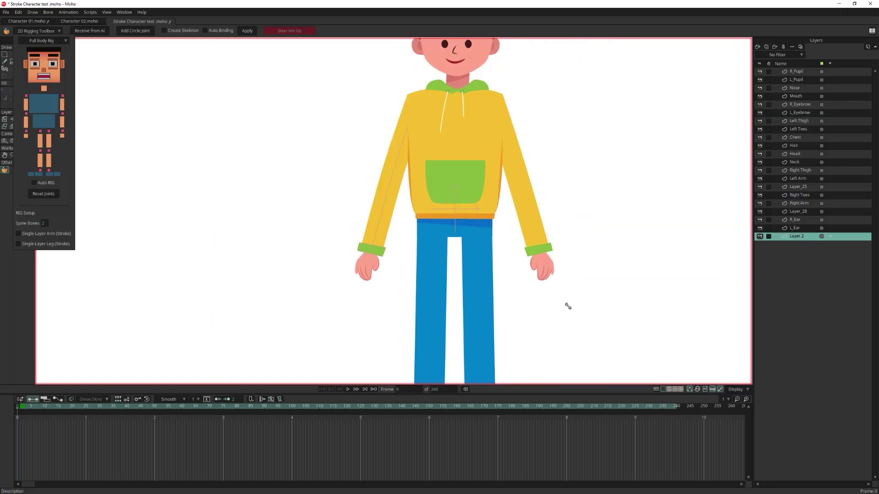
left_click(417, 213, "ctrl+alt")
mouse_move(408, 133)
left_mouse_down()
mouse_move(416, 213)
mouse_move(428, 188)
mouse_move(440, 222)
left_mouse_up()
left_click(26, 97)
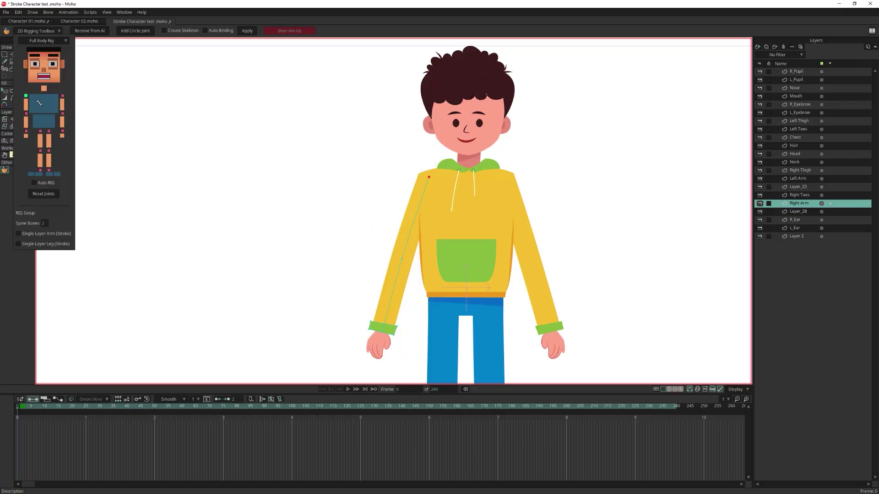
left_click(402, 259)
- Register the Left Arm stroke's points as the left shoulder, elbow and wrist joints
right_click(521, 208, "alt")
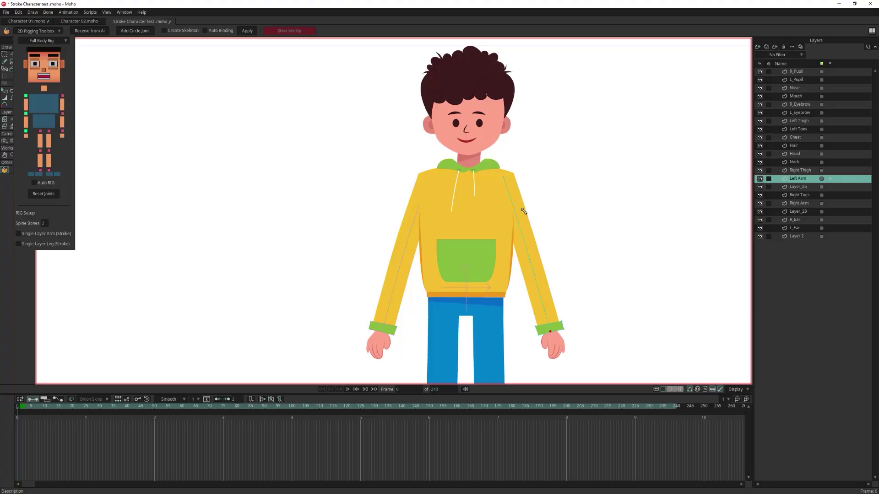
left_click(503, 178)
left_click(529, 259)
left_click_drag(552, 280, 548, 192)
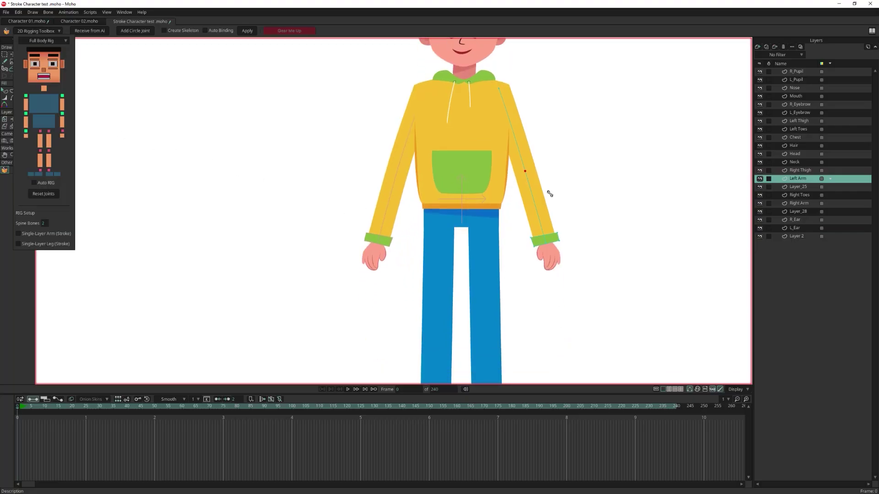
scroll(541, 246, "up", 4)
left_click(542, 246)
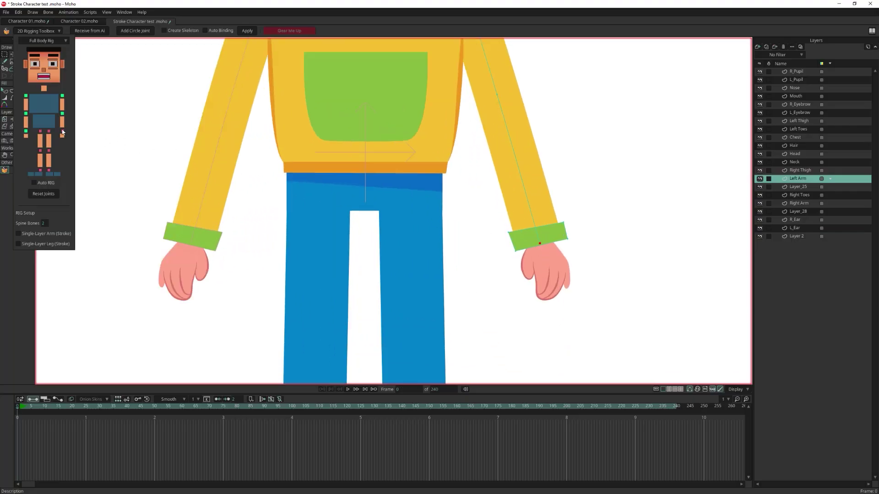
- Register the hip, knee and ankle joints from the points of the Right Thigh and Left Thigh strokes
scroll(385, 192, "down", 4)
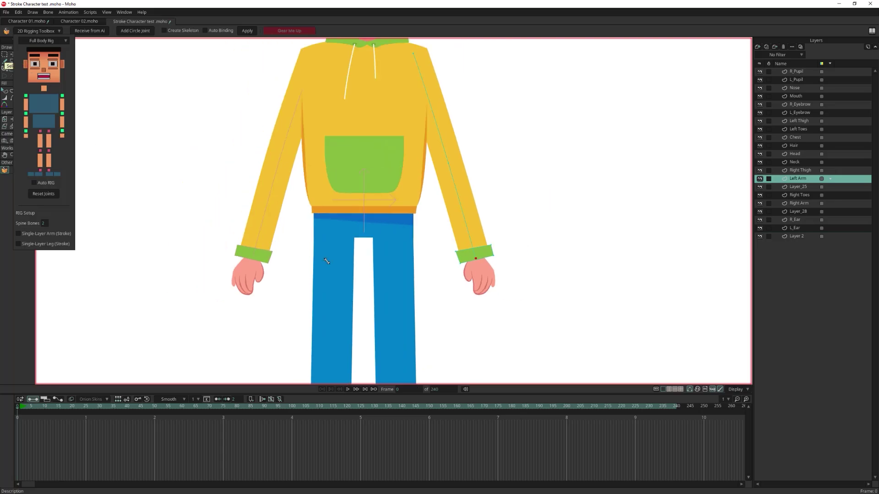
right_click(369, 187, "alt")
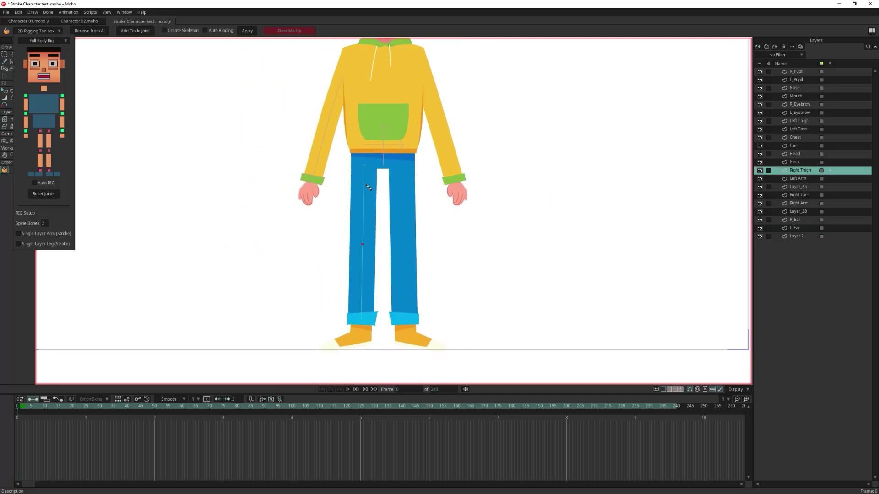
left_click(41, 151)
left_click(361, 319)
left_click(364, 165)
right_click(400, 184, "alt")
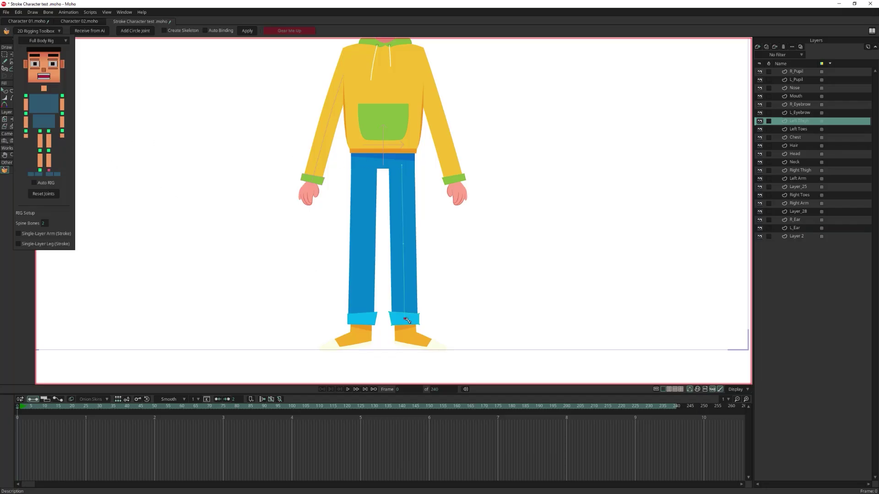
key("Home")
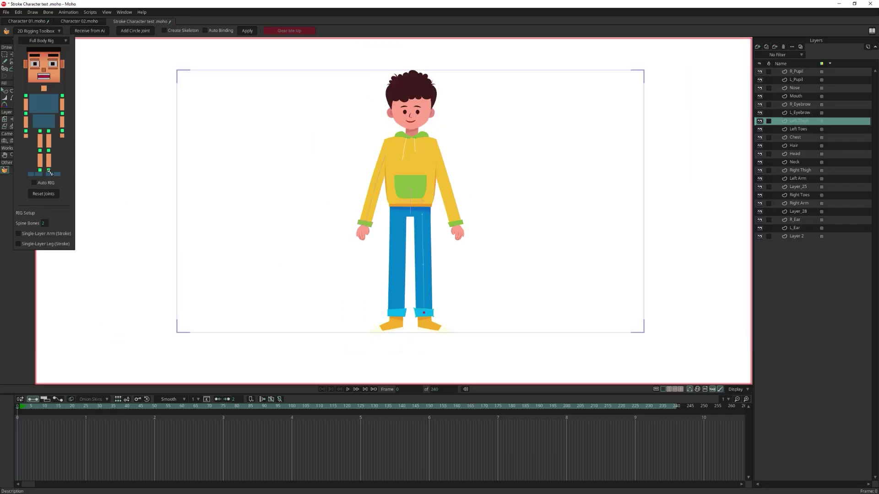
- Generate the skeleton with auto binding, using the Single-Layer Arm (Stroke) and Single-Layer Leg (Stroke) options
scroll(48, 171, "down", 1)
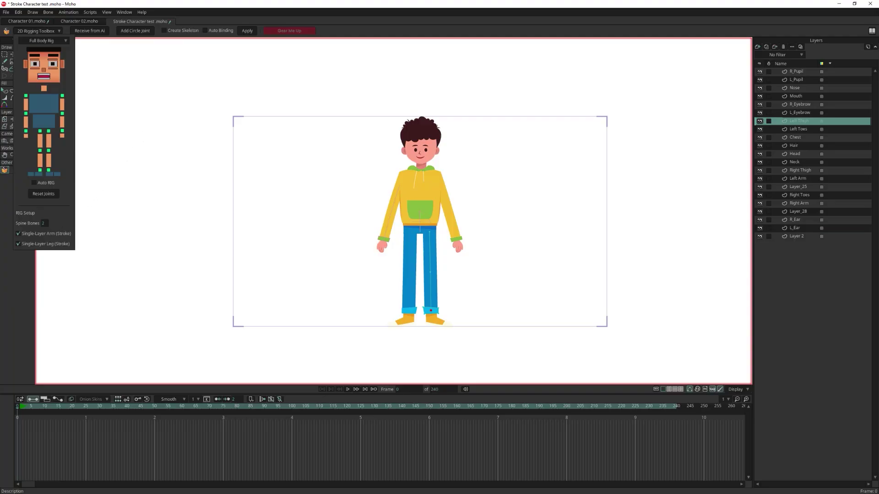
left_click(212, 32)
left_click(248, 32)
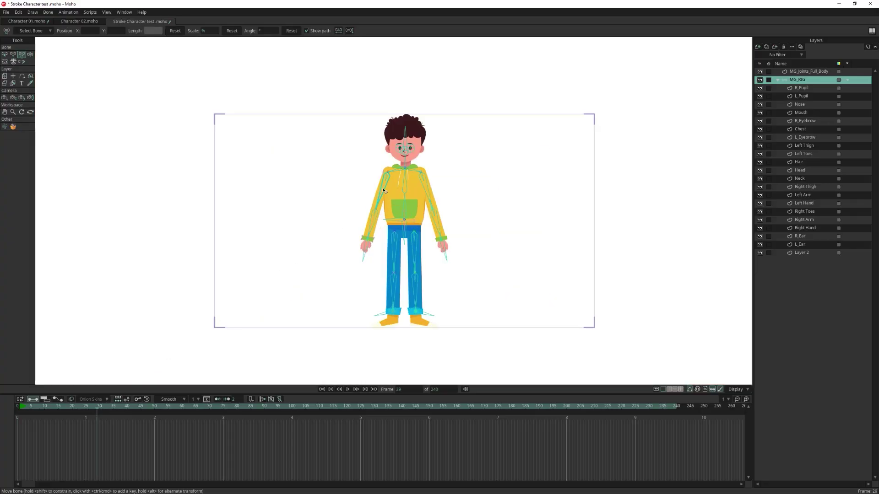
- Raise both arms by moving their upper-arm and forearm bones to test the rig
left_click_drag(382, 190, 355, 163)
left_click_drag(427, 183, 457, 136)
left_click_drag(340, 166, 354, 118)
key("ctrl+z")
- Hide the controlled bones, then pose the legs and bend the torso to test the full-body rig
left_click(48, 12)
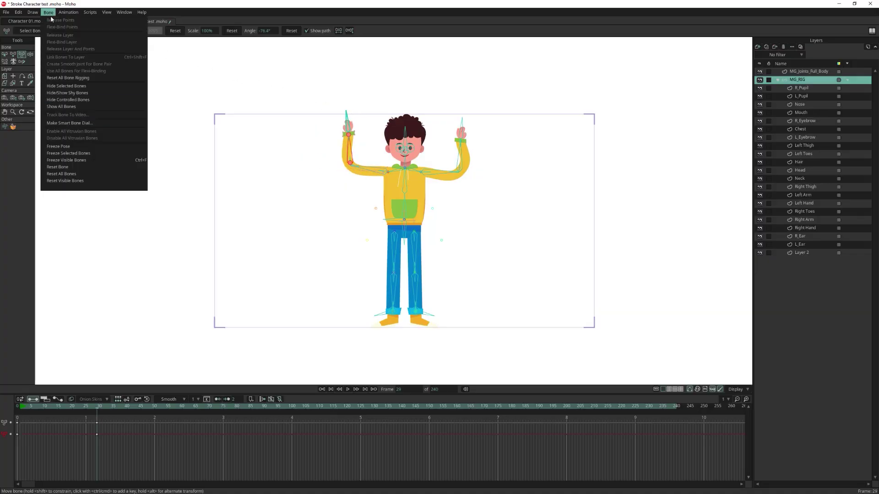
left_click(92, 98)
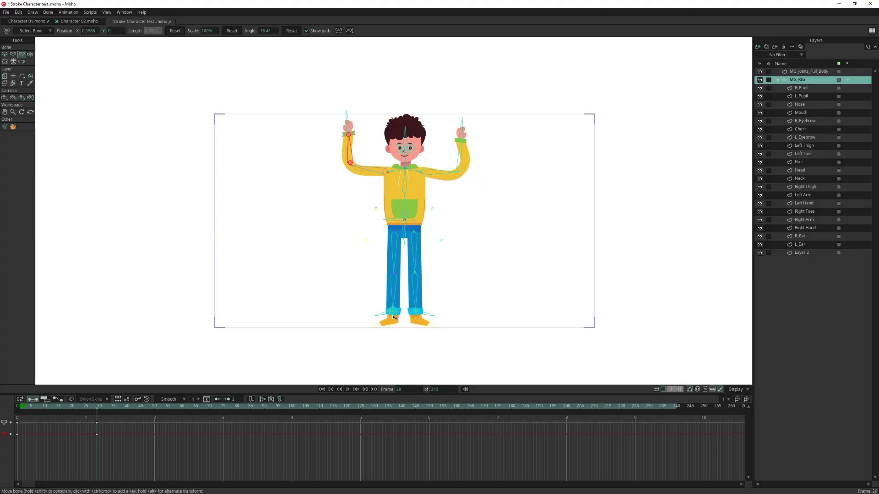
left_click_drag(382, 314, 371, 285)
left_click_drag(415, 311, 468, 275)
left_click_drag(405, 201, 409, 174)
- Return to frame 0 and reposition the right eyebrow's bones inside the brow shape
scroll(431, 154, "up", 10)
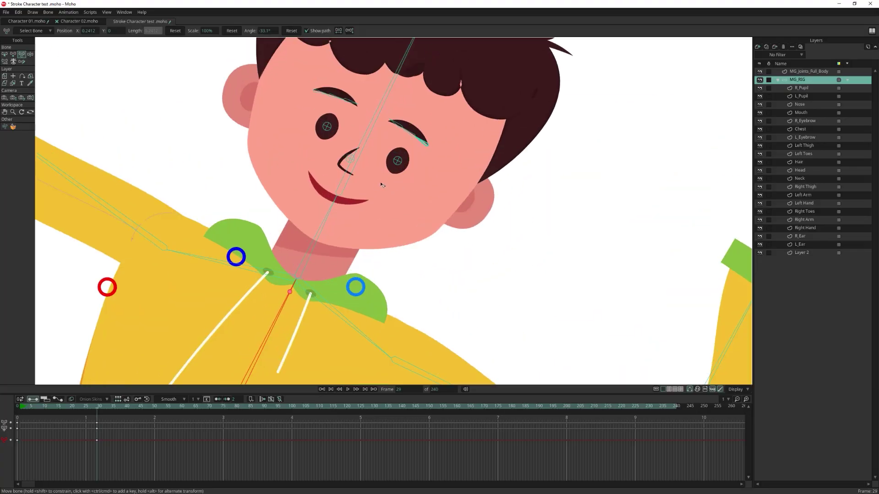
key("shift+Left")
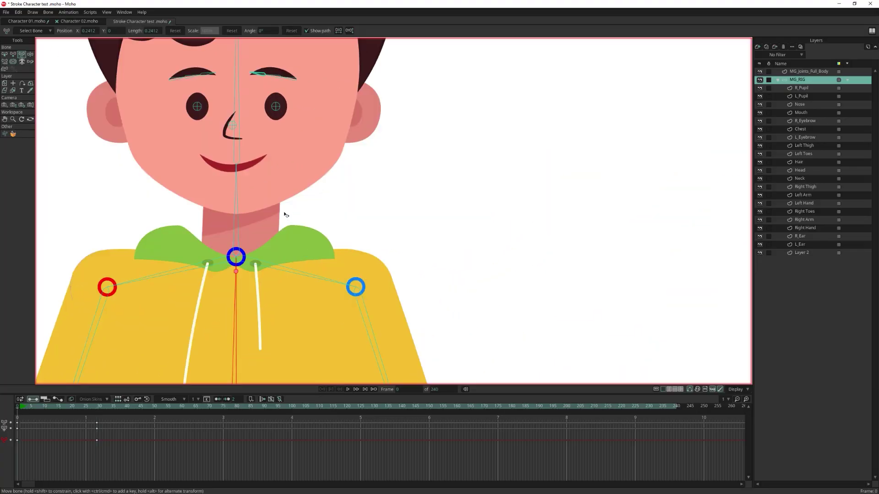
scroll(196, 106, "up", 4)
left_click_drag(183, 50, 281, 270)
scroll(281, 272, "up", 4)
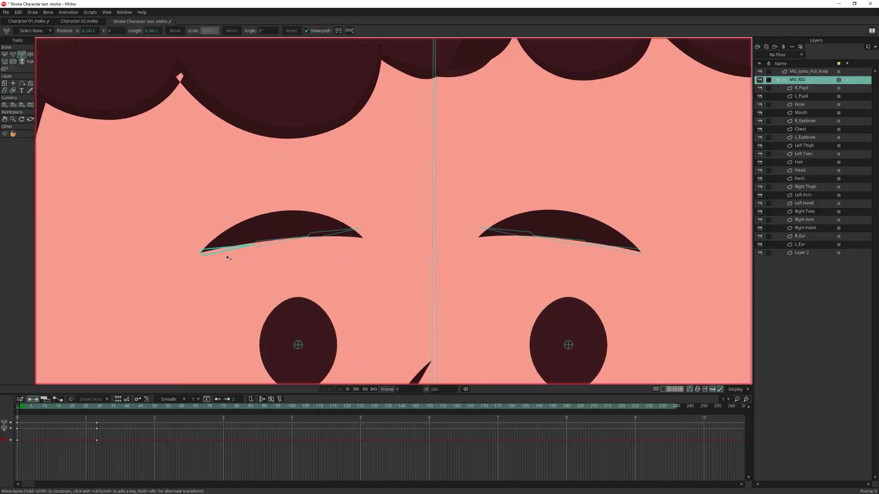
left_click_drag(226, 251, 289, 233)
left_click(327, 229)
- Adjust the left eyebrow's bones to follow the brow's curve
mouse_move(612, 248)
left_mouse_down()
mouse_move(618, 235)
mouse_move(614, 242)
left_mouse_up()
left_click_drag(564, 223, 563, 222)
key("ctrl+z")
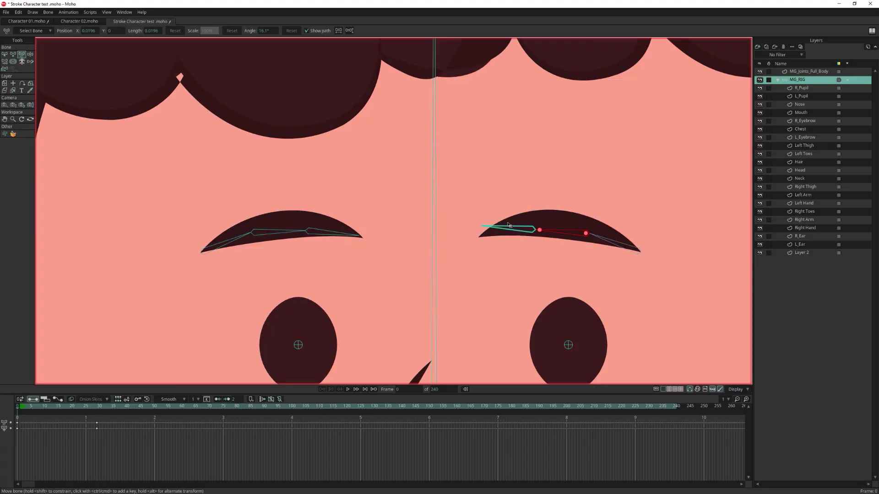
left_click(497, 232)
- Examine the skeleton's placement over the face, torso, arms and legs
scroll(494, 233, "down", 6)
left_click_drag(497, 247, 496, 194)
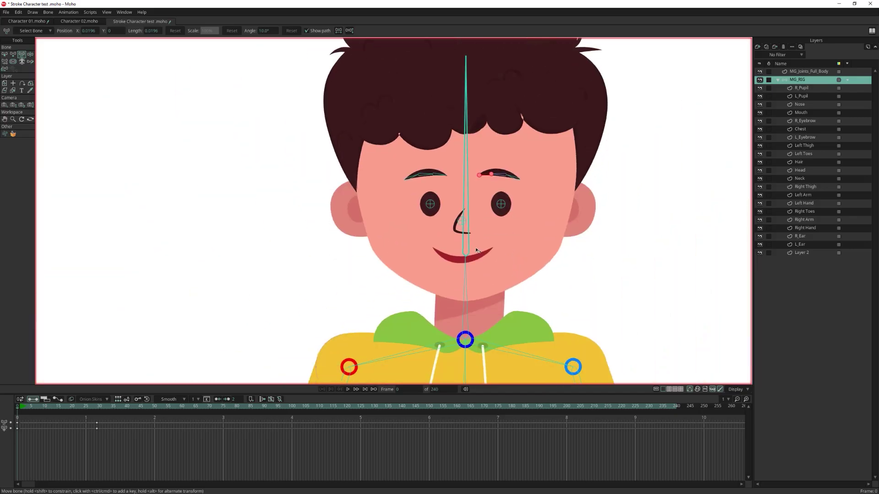
scroll(380, 138, "down", 2)
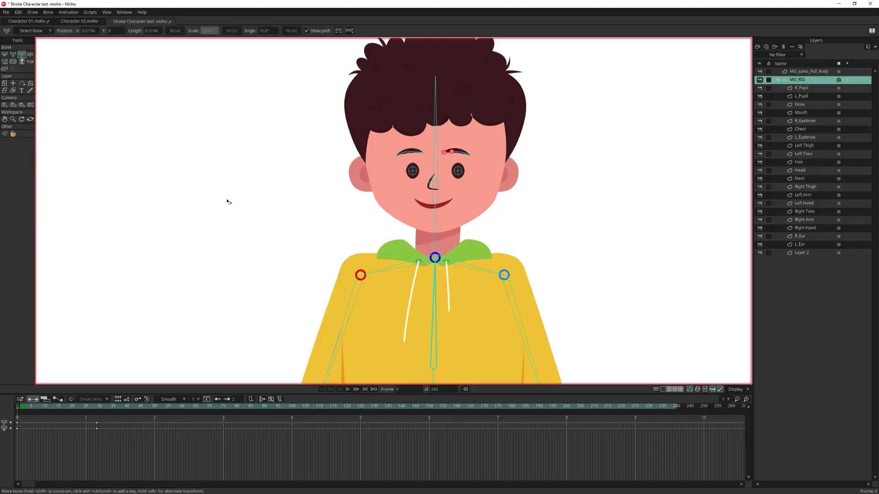
scroll(410, 232, "down", 2)
left_click_drag(413, 259, 438, 82)
scroll(427, 139, "down", 4)
left_click_drag(430, 160, 405, 154)
scroll(405, 157, "up", 1)
left_click_drag(417, 254, 417, 109)
scroll(380, 160, "down", 4)
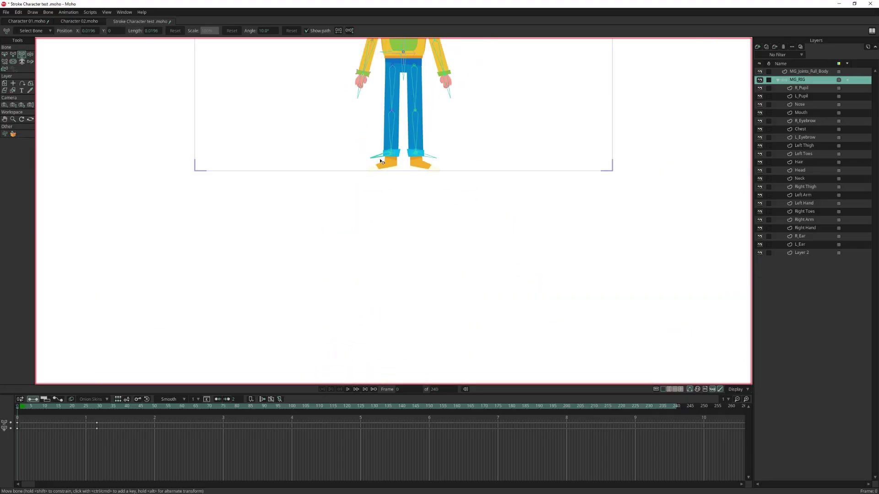
- Angle both foot bones from the ankles down into the feet
scroll(384, 161, "up", 6)
scroll(380, 161, "up", 1)
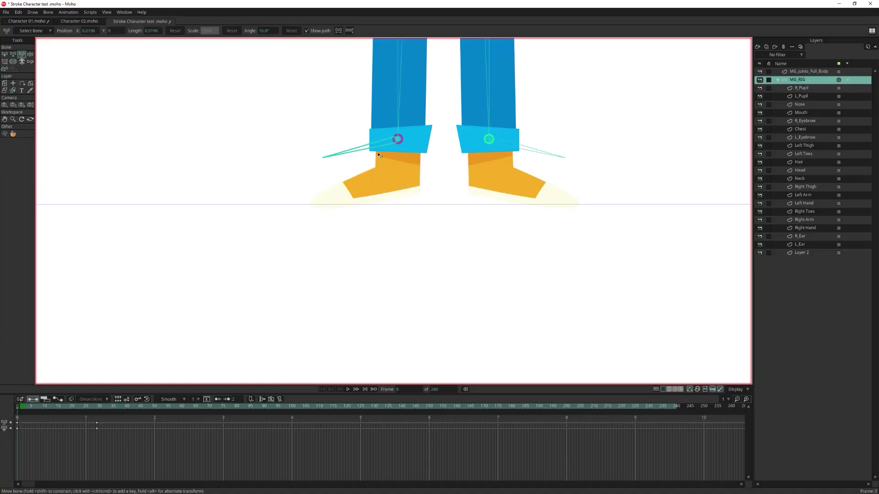
left_click_drag(378, 153, 377, 176)
left_click_drag(548, 157, 494, 183)
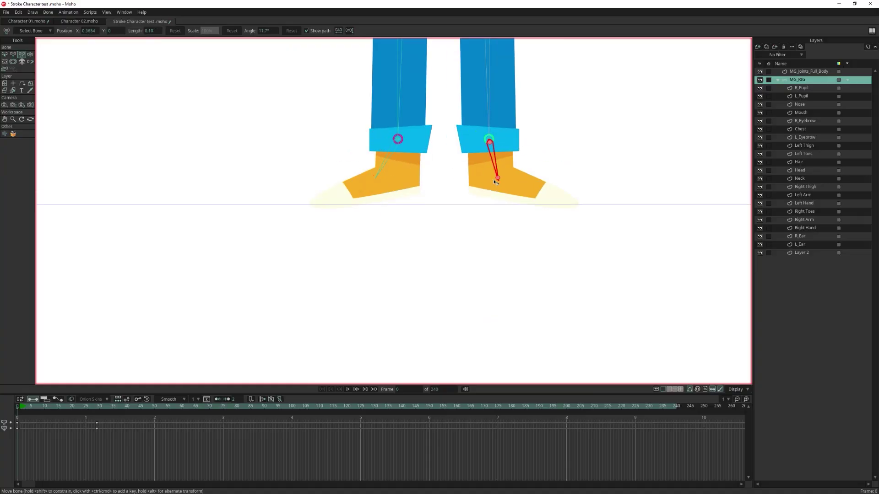
left_click(379, 171)
key("ctrl+r")
left_click_drag(399, 217, 404, 237)
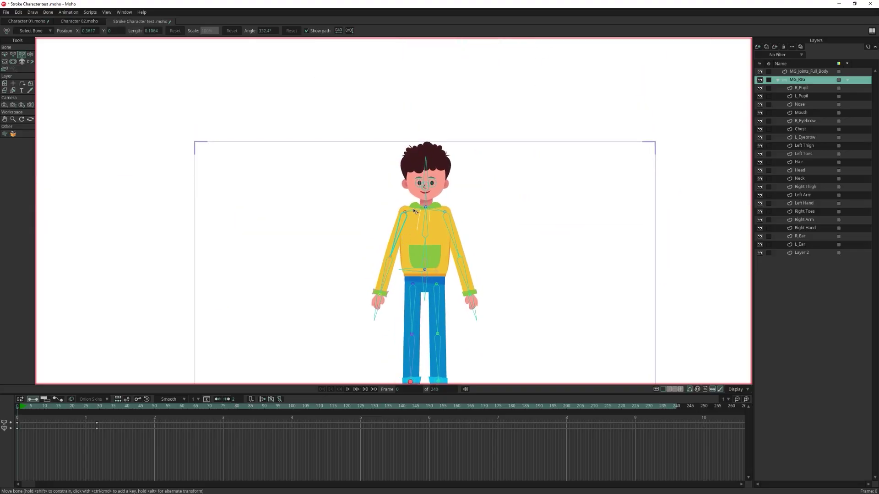
scroll(414, 211, "down", 3)
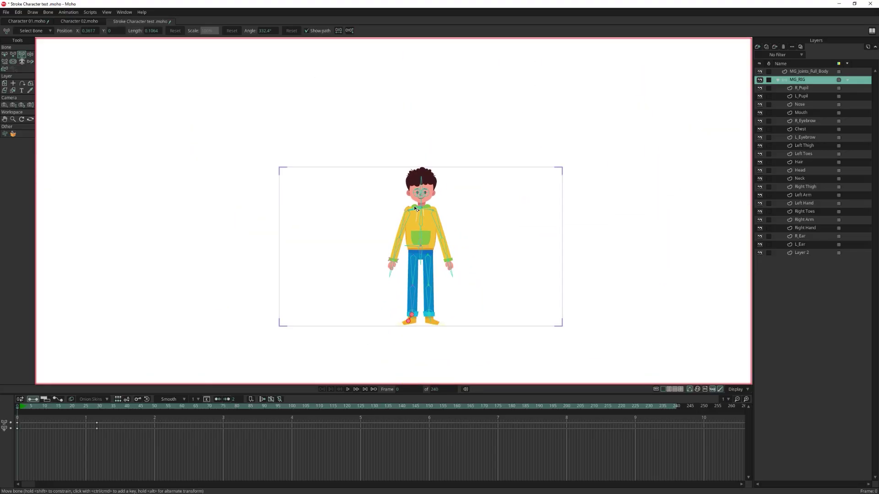
scroll(415, 209, "up", 4)
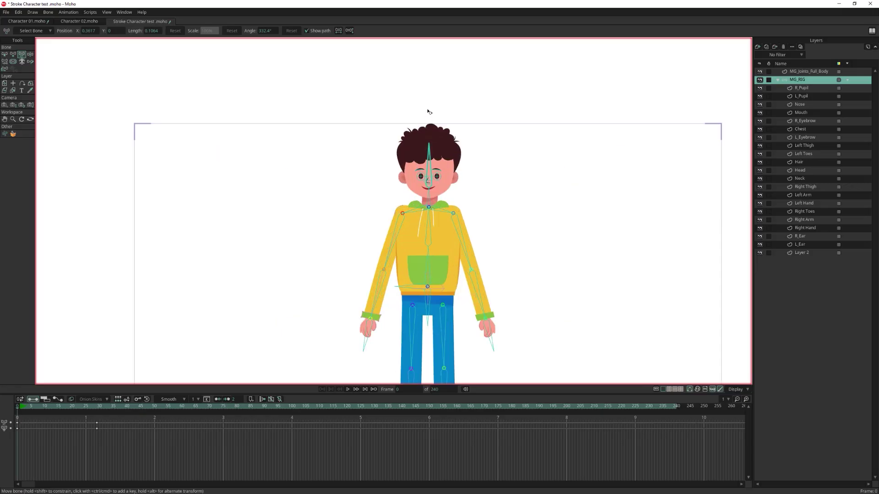
scroll(428, 111, "up", 1)
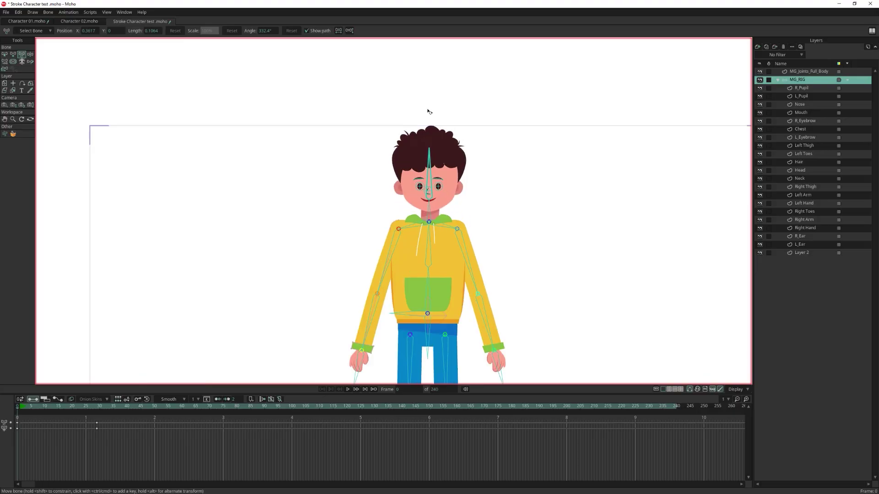